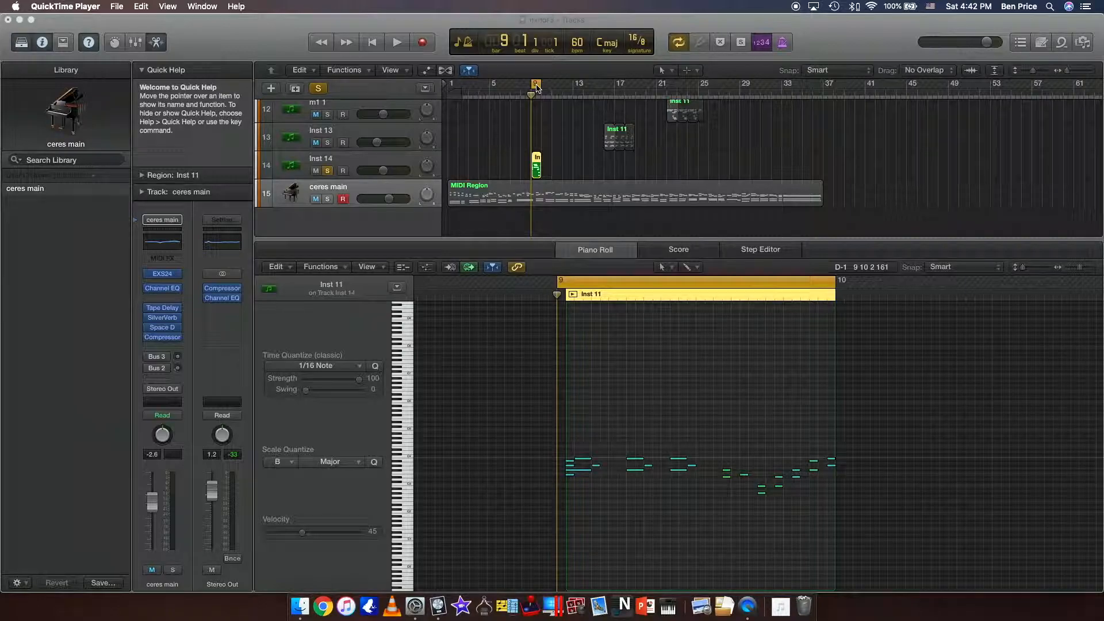
# Close the editor pane below the tracks and move the Num track to the end of the track list, below ceres main.
pyautogui.scroll(5, 500, 148)
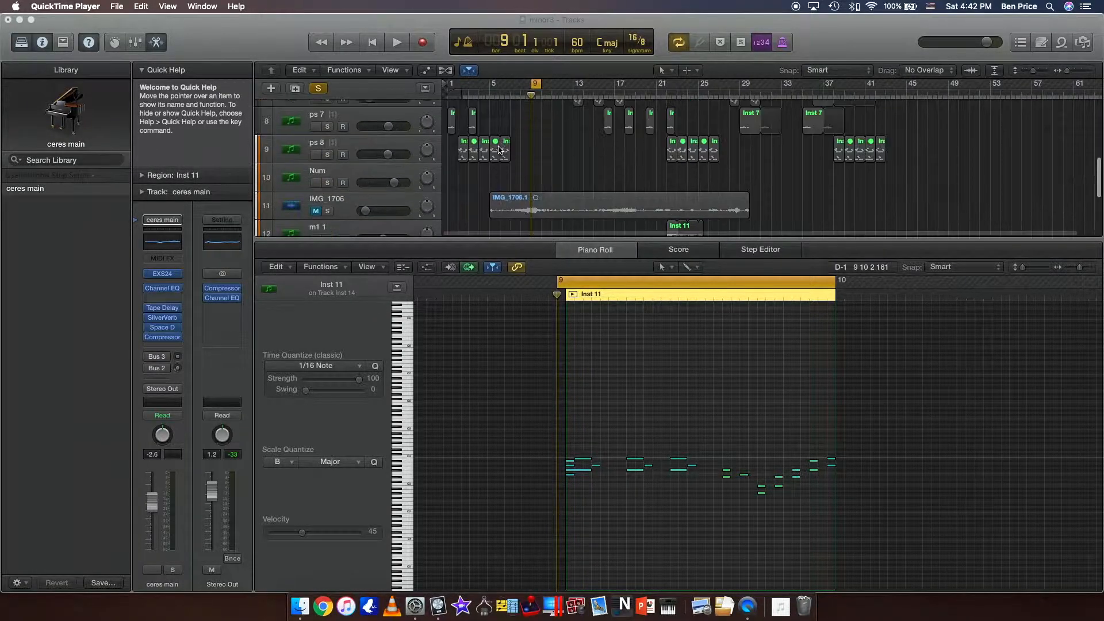
pyautogui.click(496, 244)
pyautogui.press('e')
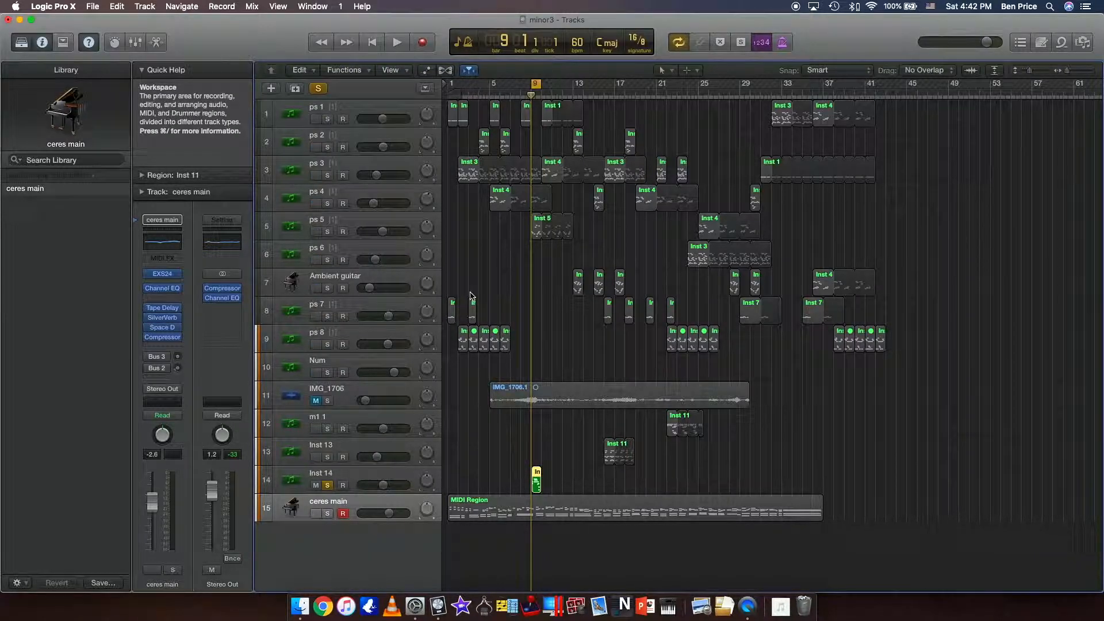
pyautogui.moveTo(363, 364); pyautogui.dragTo(361, 529)
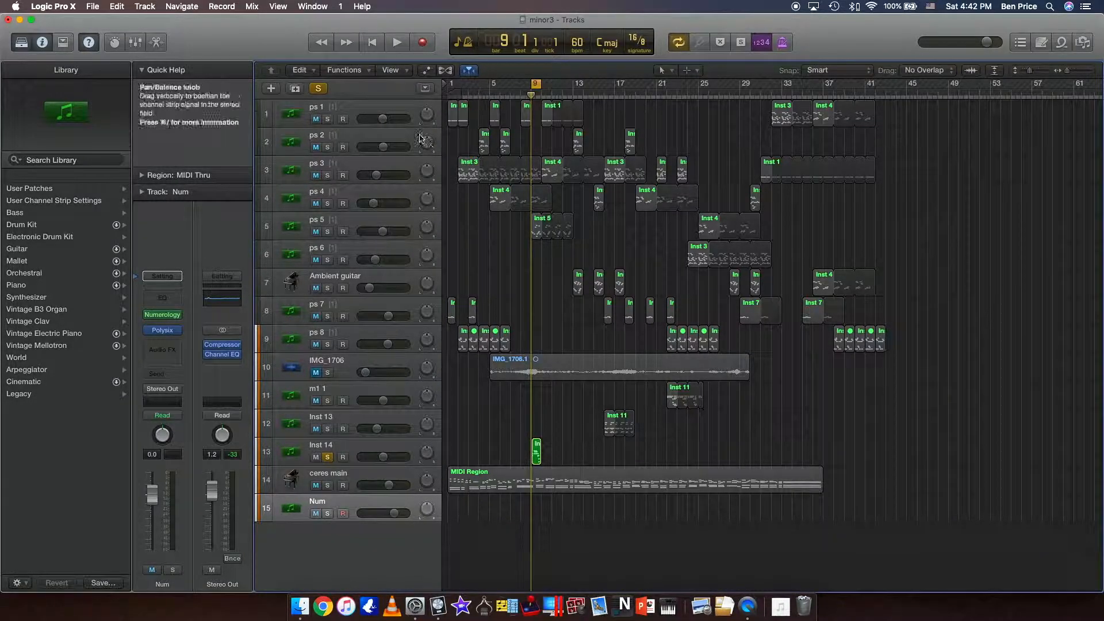
# Open the Polysix instrument of the ps 1 track and place its window below the upper tracks.
pyautogui.click(396, 111)
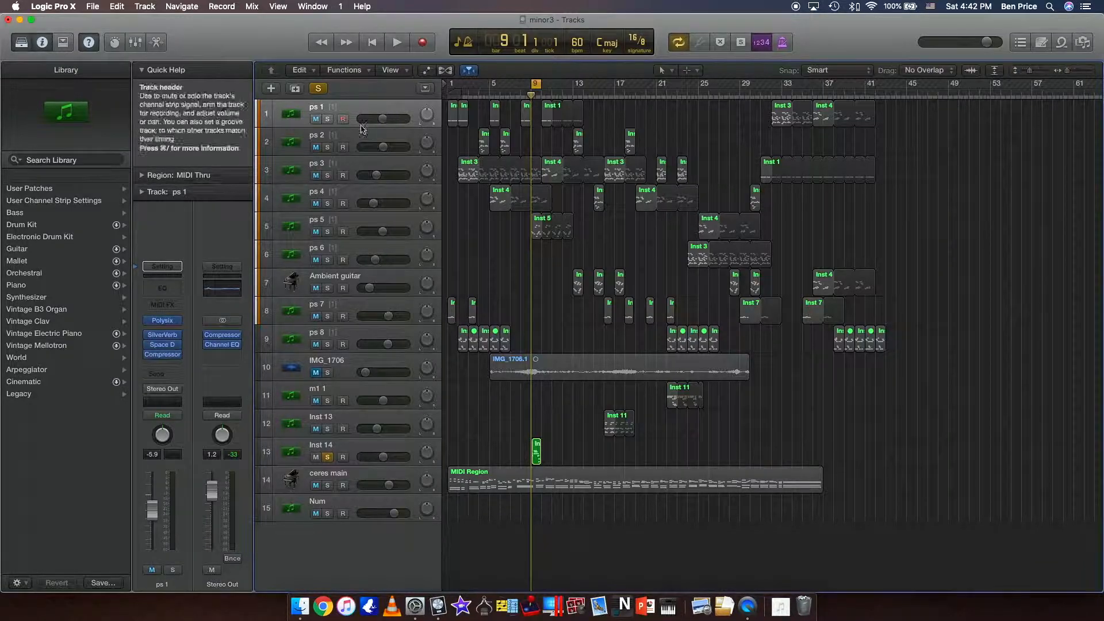
pyautogui.click(164, 321)
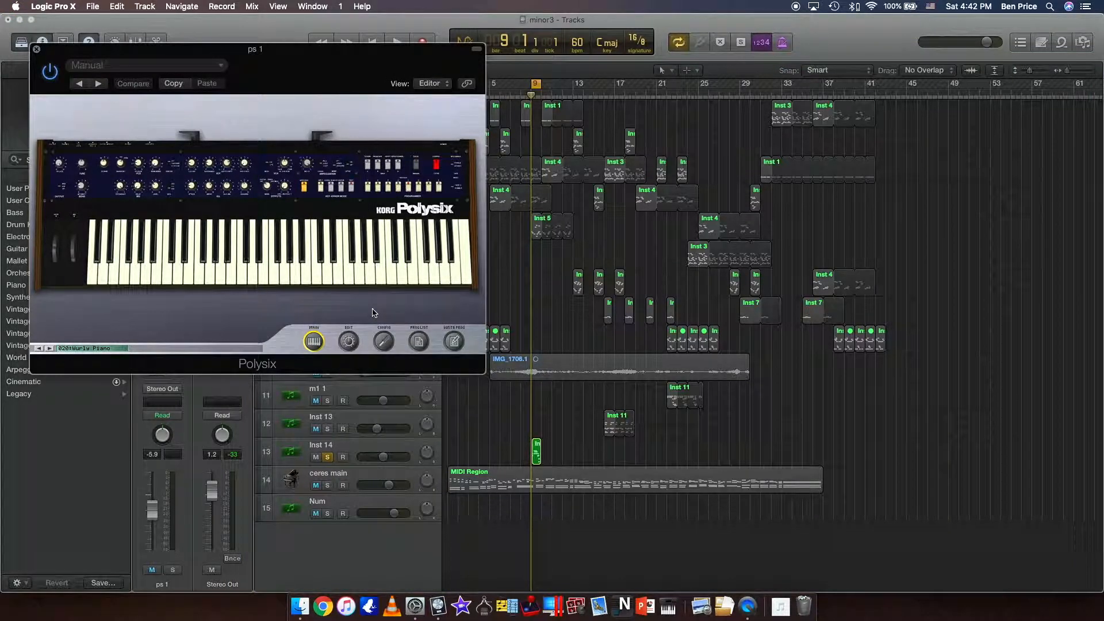
pyautogui.moveTo(318, 65); pyautogui.dragTo(335, 252)
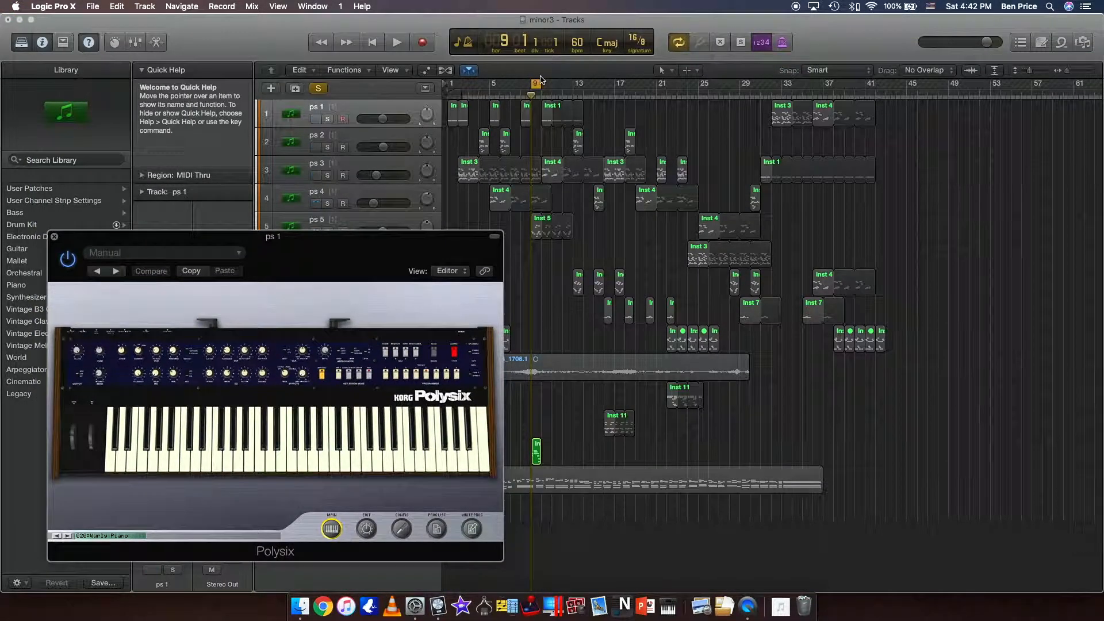
# Solo the ps 1 track and play it looped over bar 10, with the Polysix window placed centrally.
pyautogui.moveTo(539, 88)
pyautogui.mouseDown()
pyautogui.moveTo(557, 89)
pyautogui.moveTo(548, 90)
pyautogui.mouseUp()
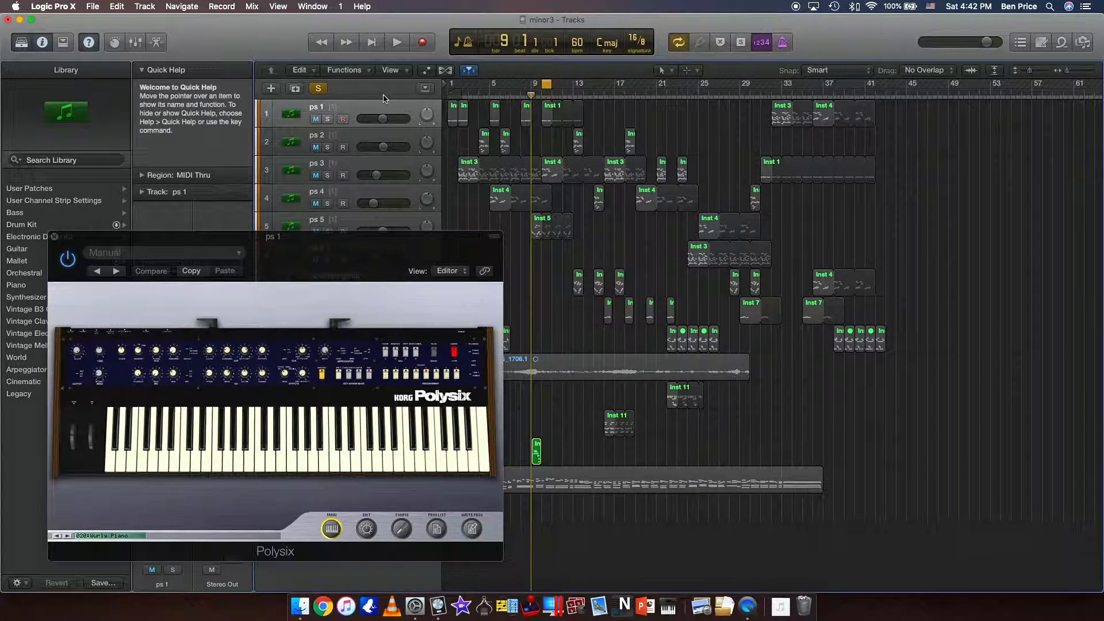
pyautogui.click(328, 120)
pyautogui.click(328, 120)
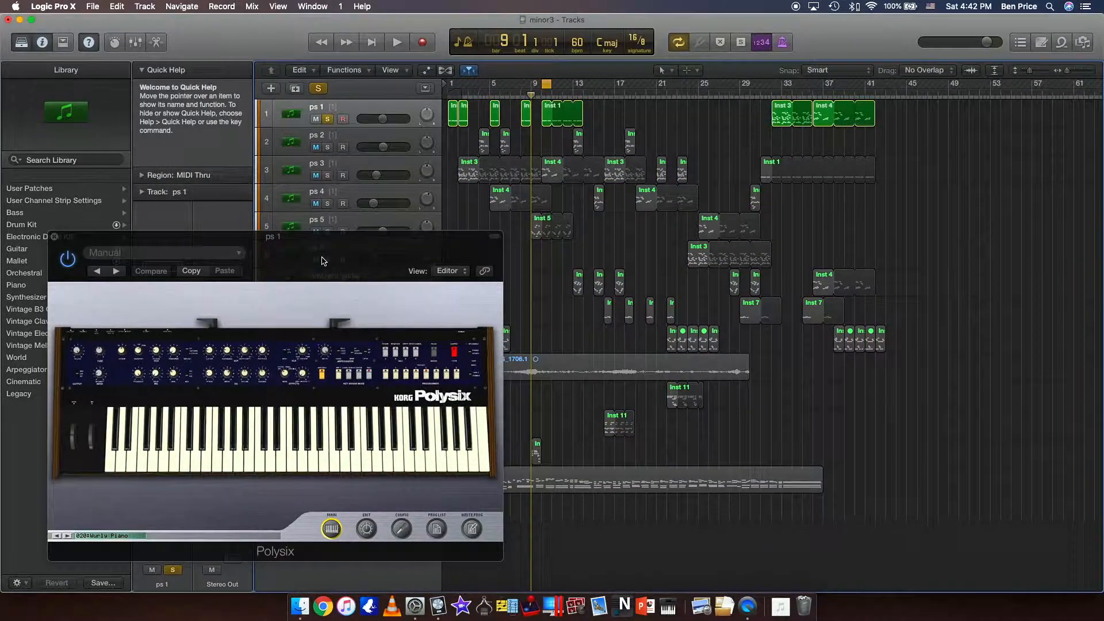
pyautogui.moveTo(322, 261); pyautogui.dragTo(381, 126)
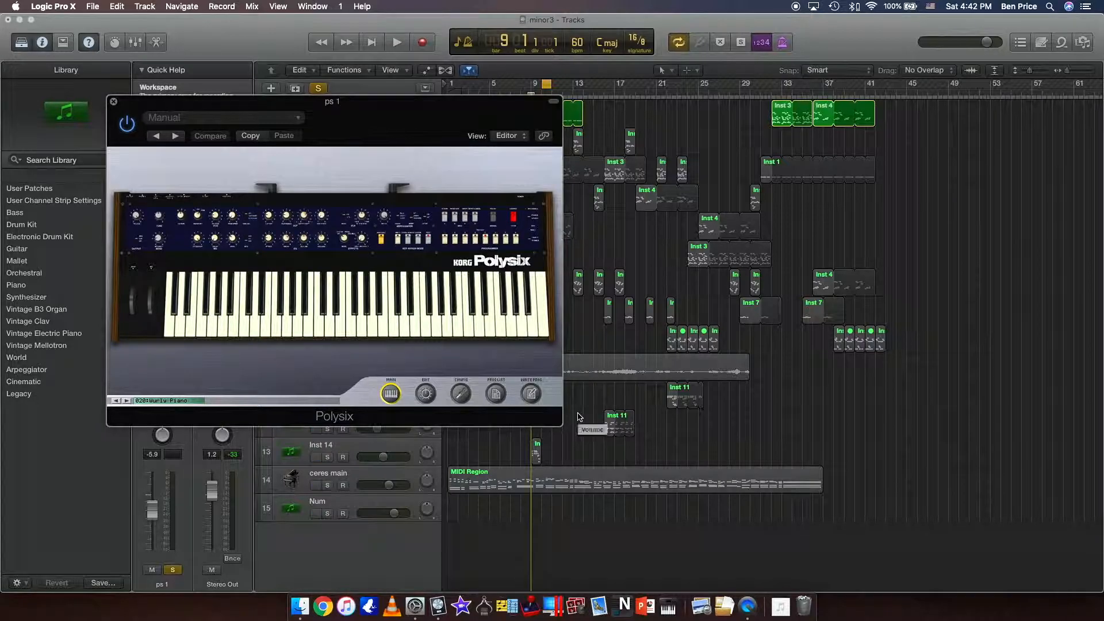
pyautogui.moveTo(561, 419); pyautogui.dragTo(642, 485)
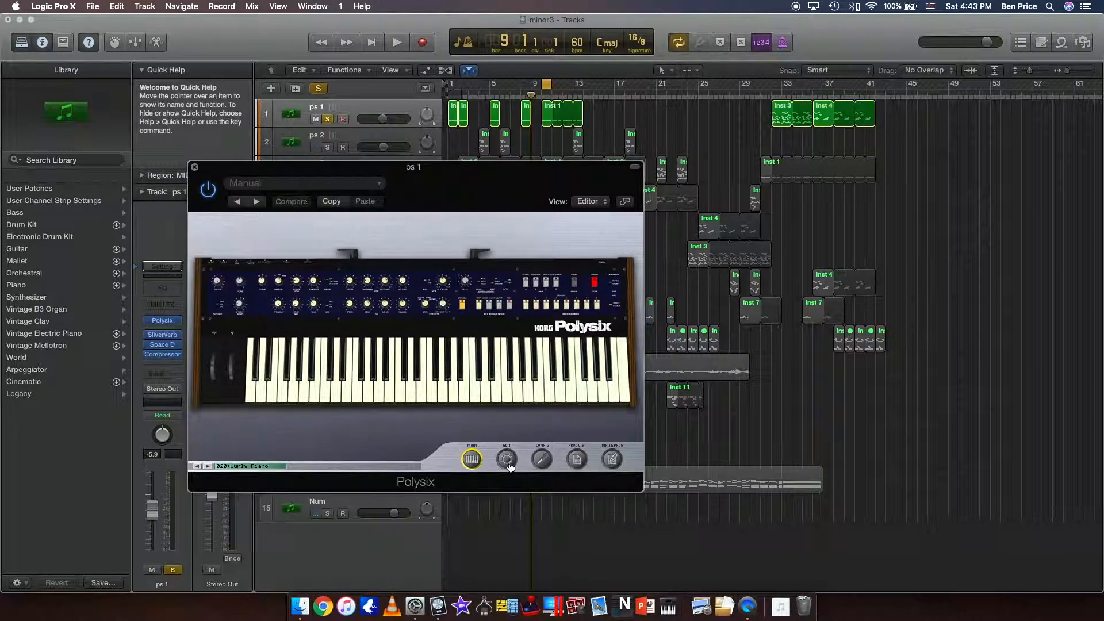
pyautogui.press('space')
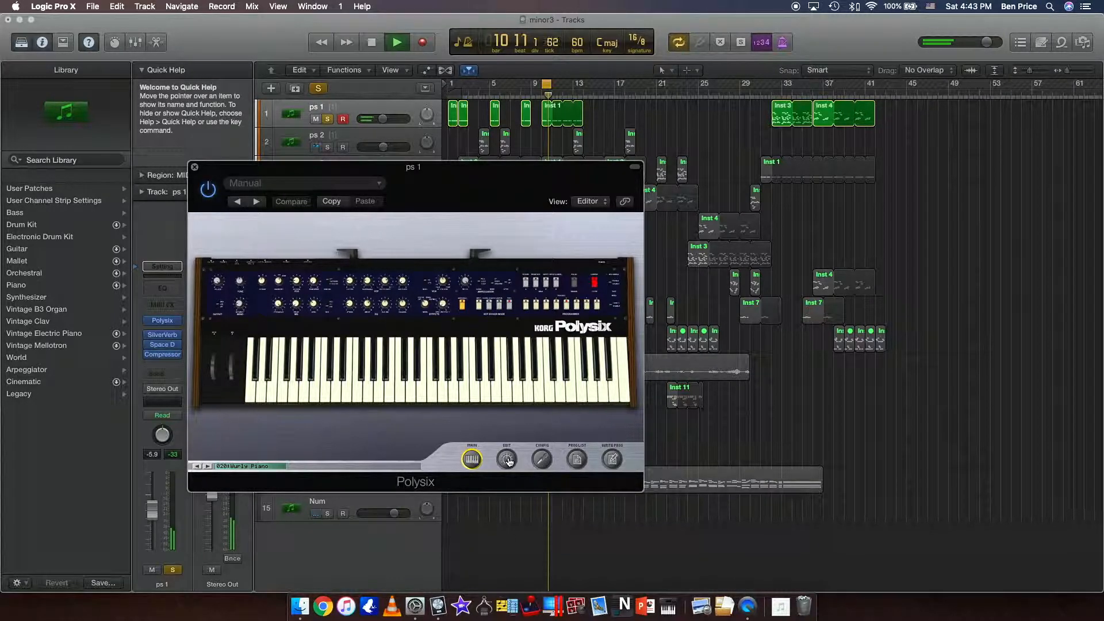
# Show the Polysix edit page and adjust the vibrato intensity, EG attack and VCF knobs during playback.
pyautogui.click(507, 460)
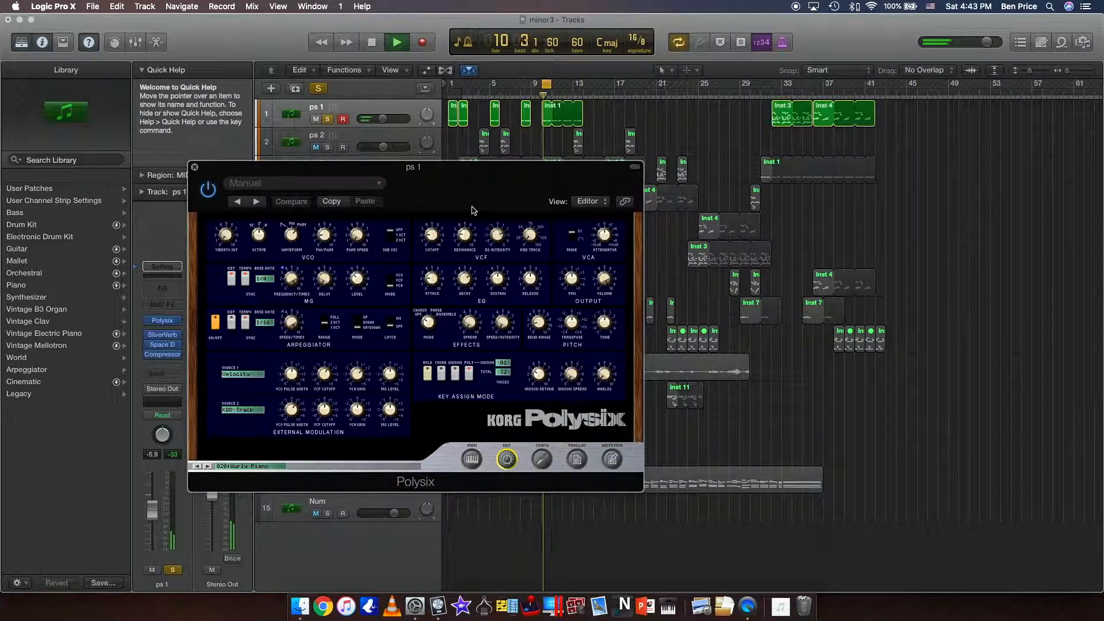
pyautogui.moveTo(473, 209); pyautogui.dragTo(502, 180)
pyautogui.moveTo(259, 214)
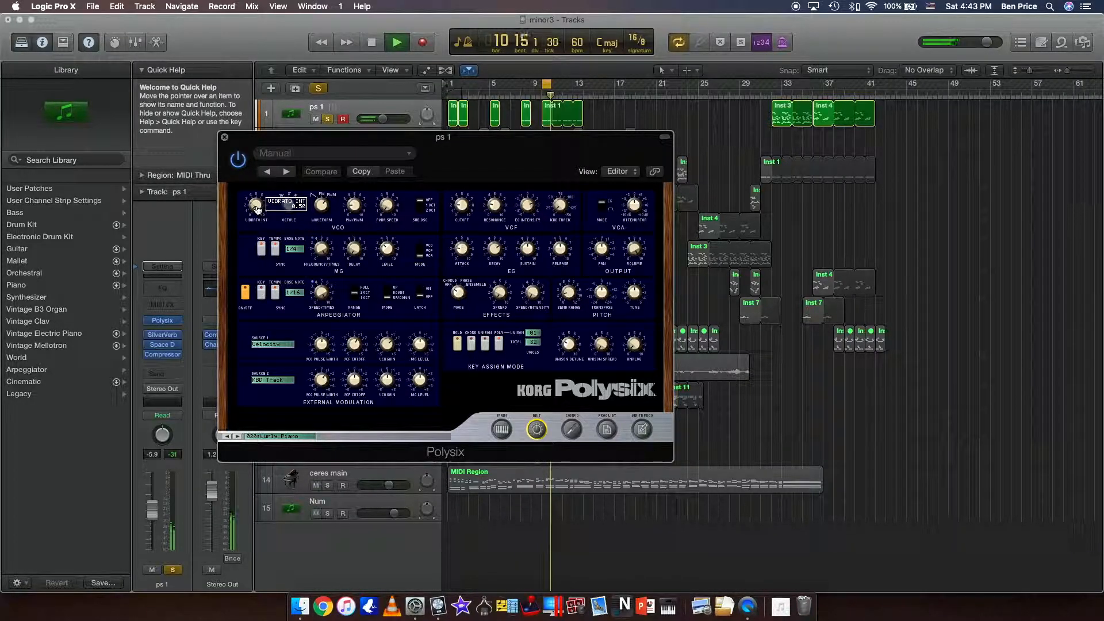
pyautogui.moveTo(257, 209)
pyautogui.mouseDown()
pyautogui.moveTo(256, 190)
pyautogui.moveTo(263, 219)
pyautogui.mouseUp()
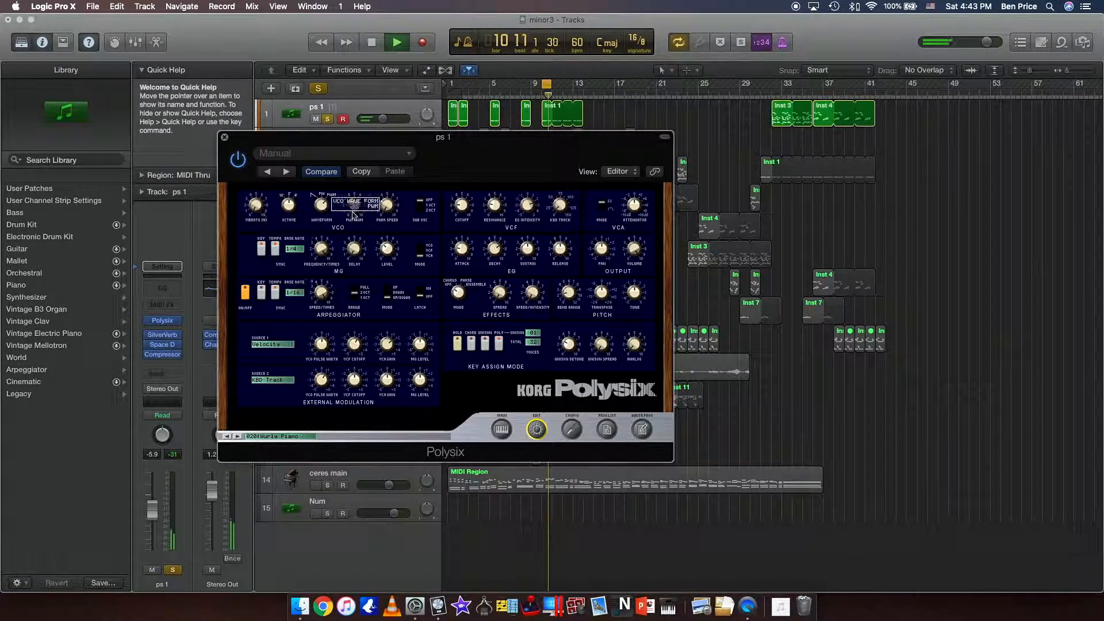
pyautogui.moveTo(460, 248); pyautogui.dragTo(462, 250)
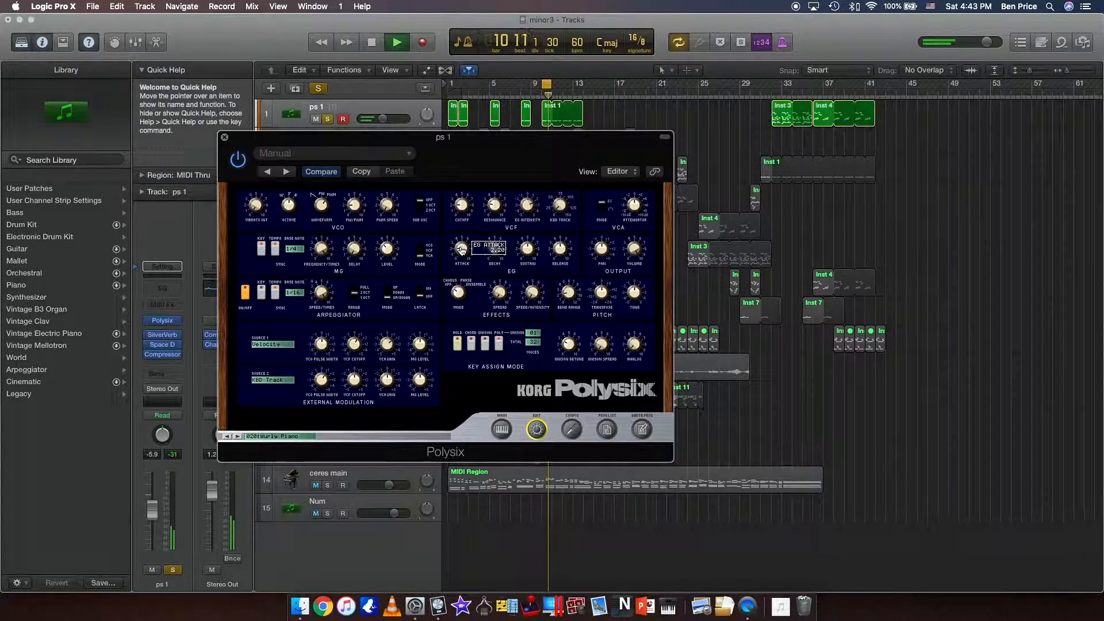
pyautogui.moveTo(463, 207); pyautogui.dragTo(527, 207)
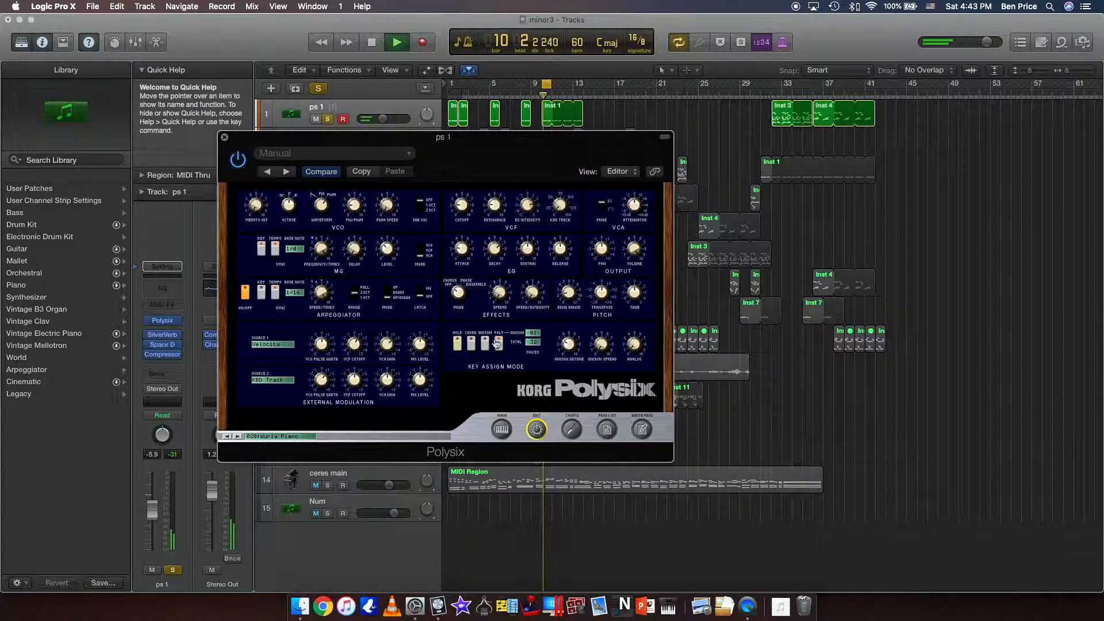
# Try the Polysix Unison key assign mode and the Hold switch, then set the mode back to Poly.
pyautogui.click(498, 344)
pyautogui.click(490, 345)
pyautogui.click(459, 343)
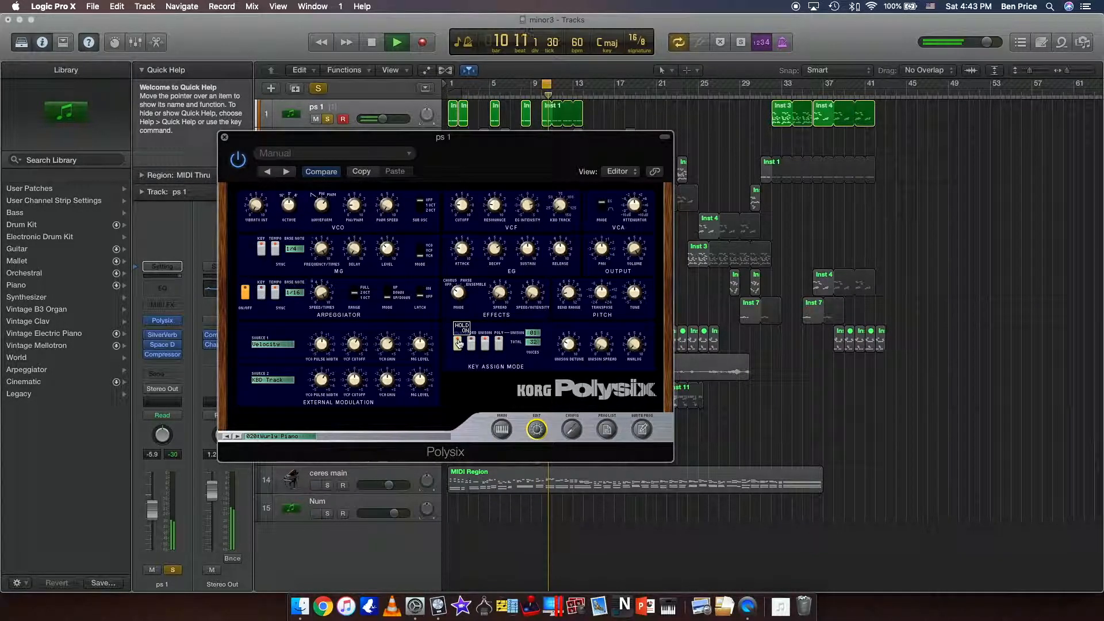
pyautogui.click(458, 343)
pyautogui.click(483, 344)
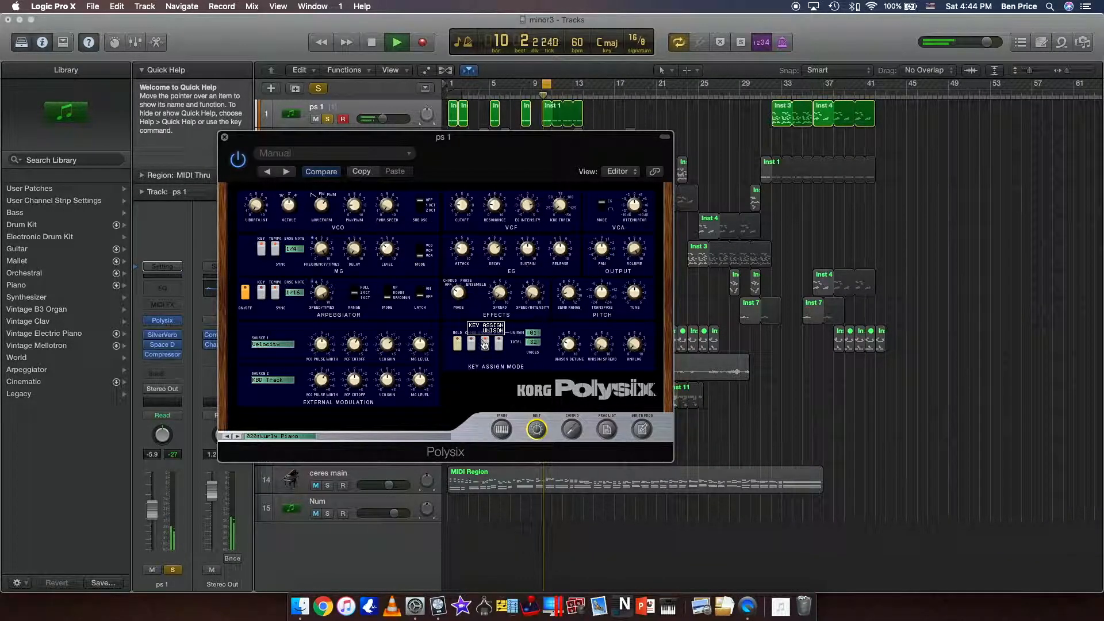
pyautogui.click(499, 344)
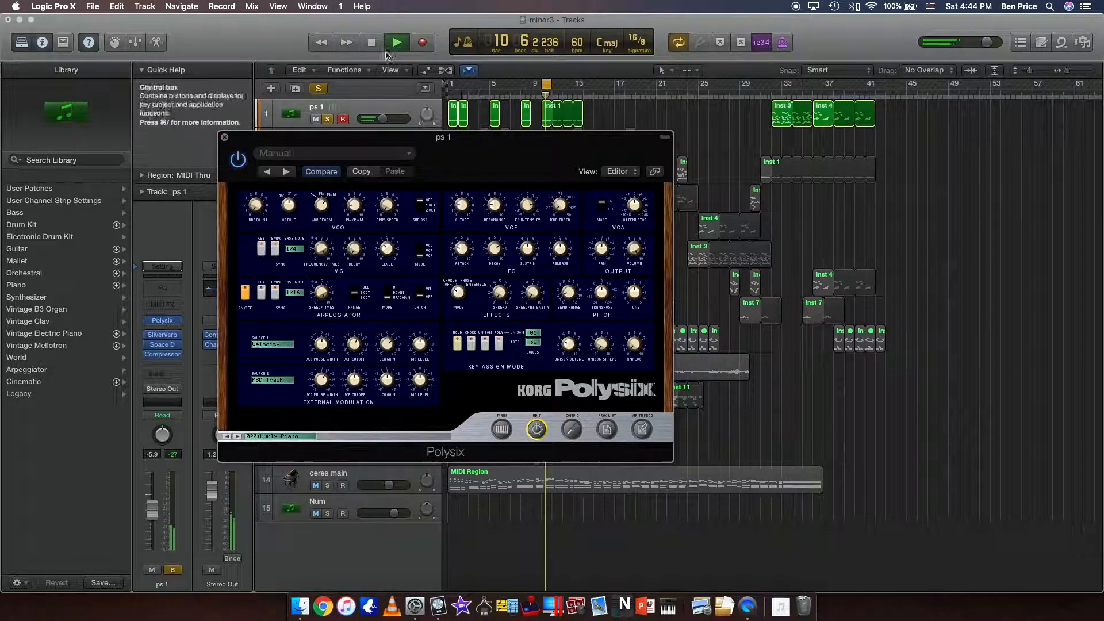
# Stop playback and close the Polysix window.
pyautogui.press('space')
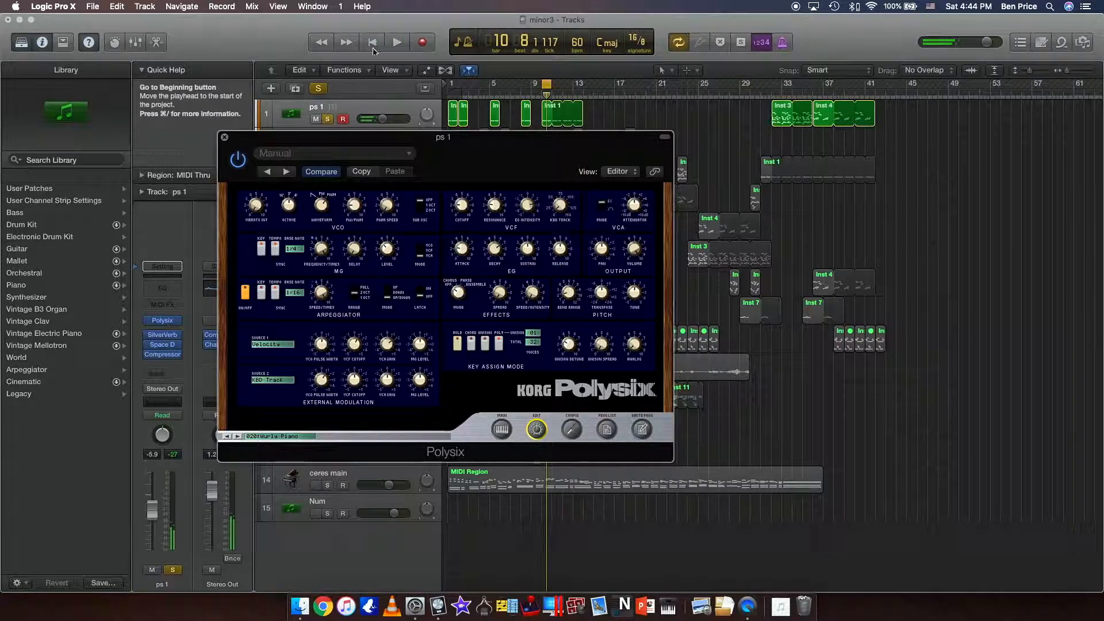
pyautogui.click(224, 137)
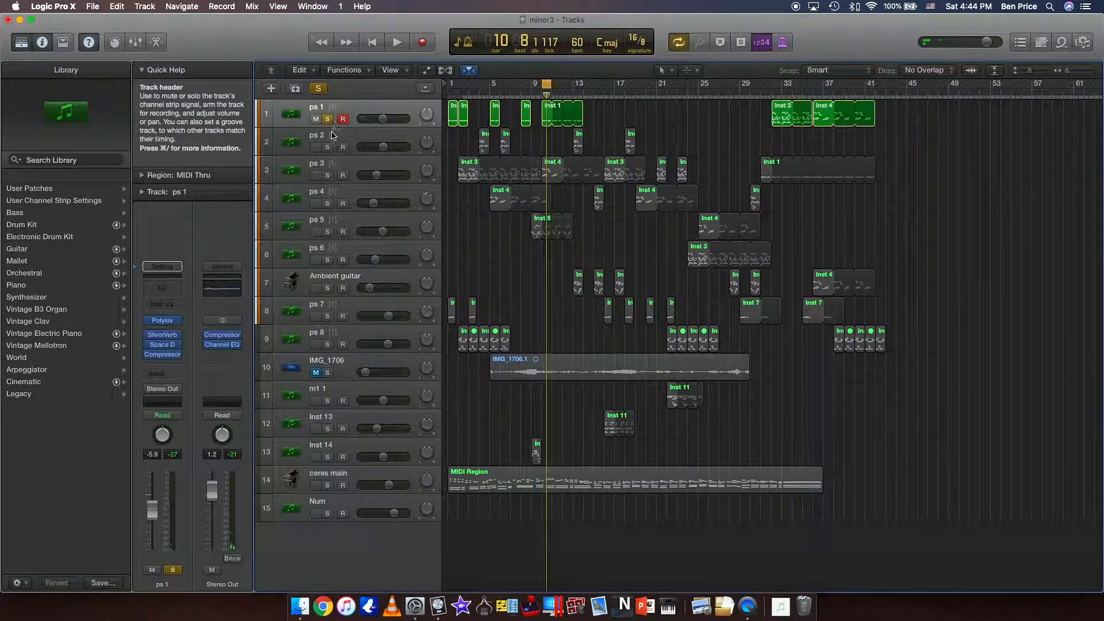
# Solo the Inst 14 track and open its M1 instrument, keeping the window clear of the ruler.
pyautogui.click(339, 386)
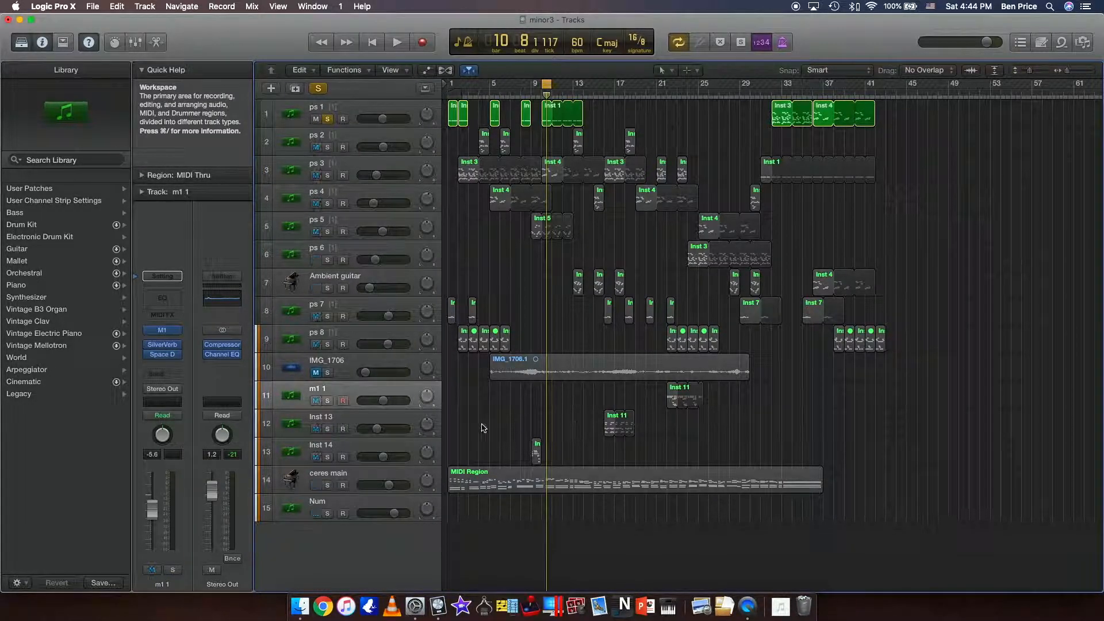
pyautogui.click(331, 452)
pyautogui.click(328, 457)
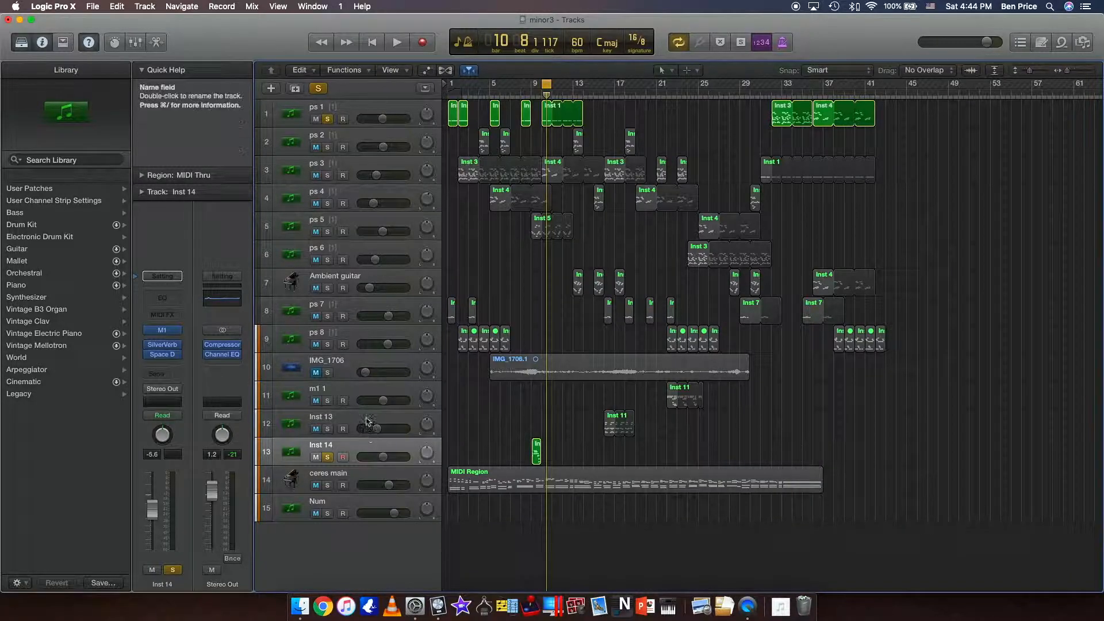
pyautogui.click(165, 333)
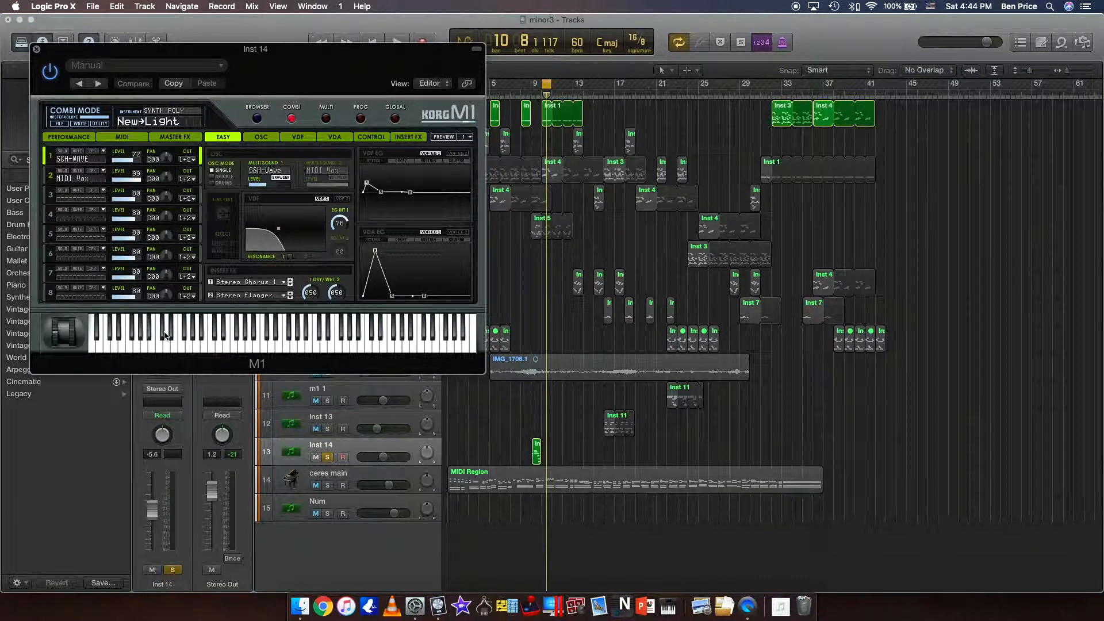
pyautogui.moveTo(295, 70); pyautogui.dragTo(357, 124)
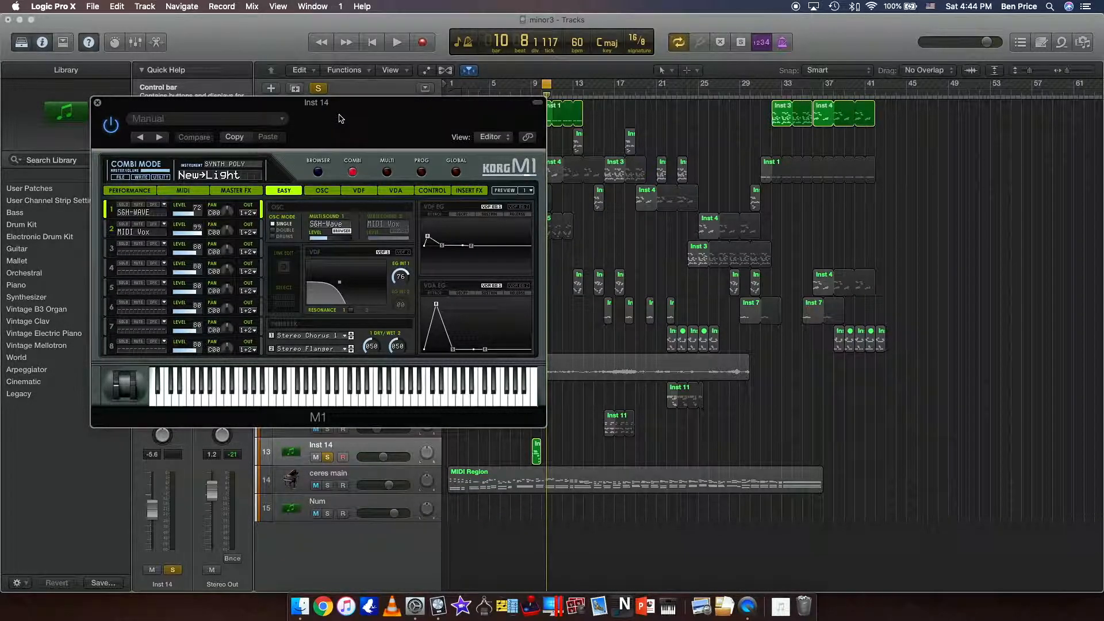
pyautogui.moveTo(341, 119); pyautogui.dragTo(299, 176)
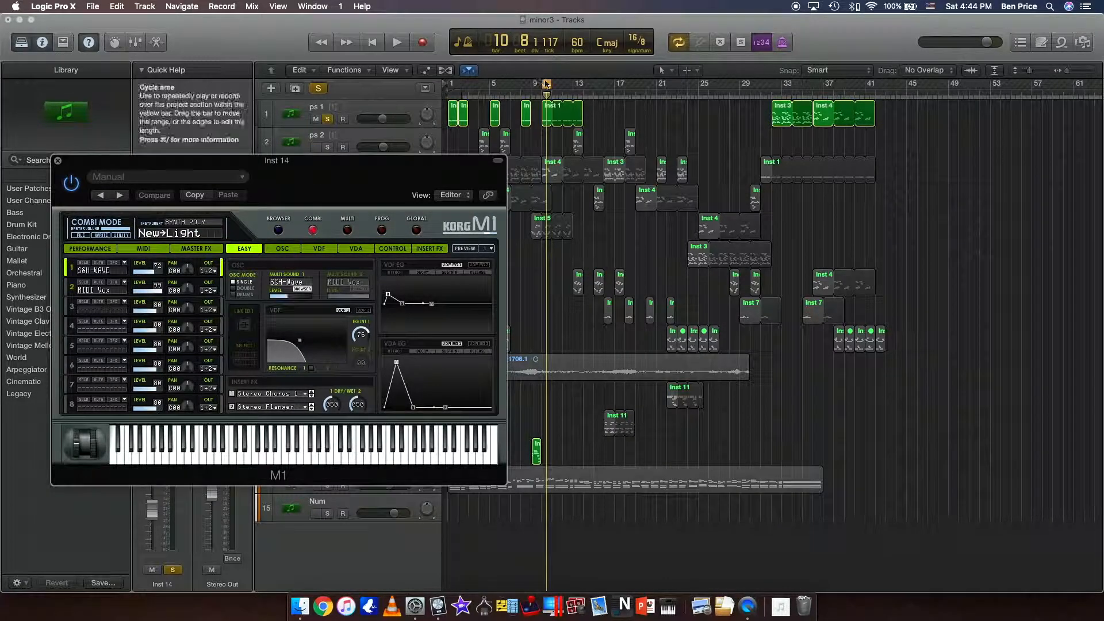
# Move the cycle range to bar 9.
pyautogui.click(546, 86)
pyautogui.click(546, 85)
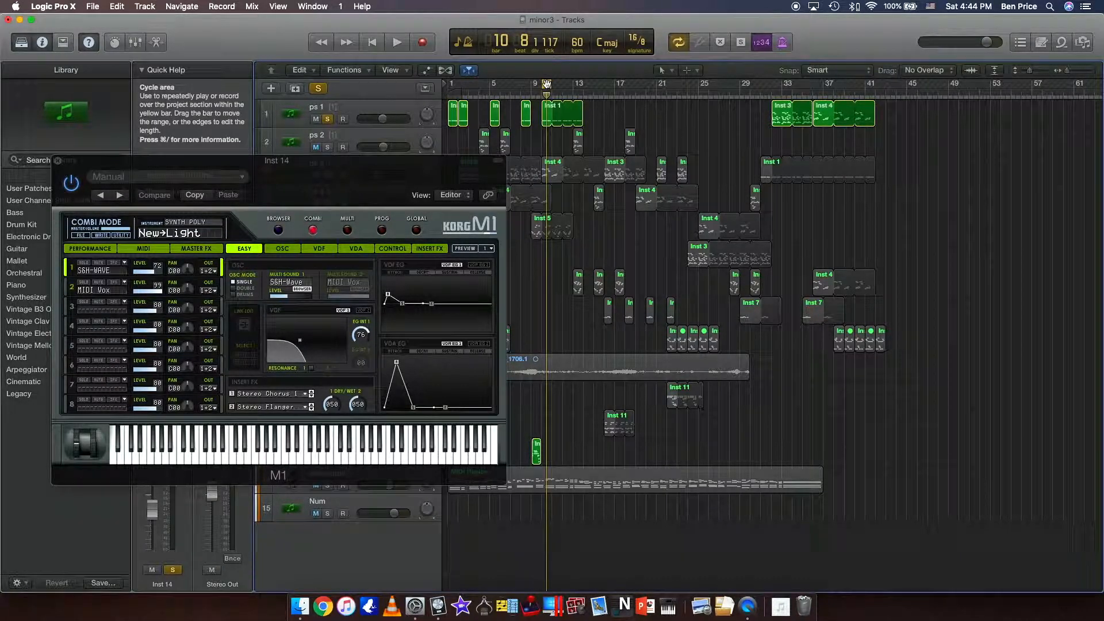
pyautogui.moveTo(542, 85); pyautogui.dragTo(535, 85)
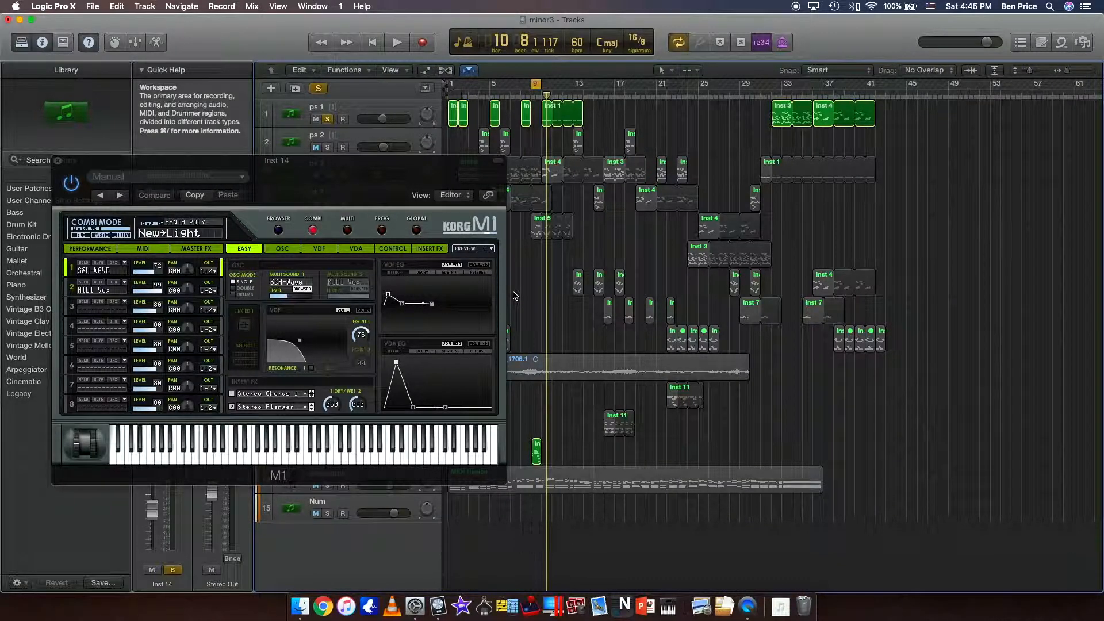
# Open the Inst 14 track's region in the Piano Roll and place the playhead at the start of bar 9.
pyautogui.doubleClick(536, 454)
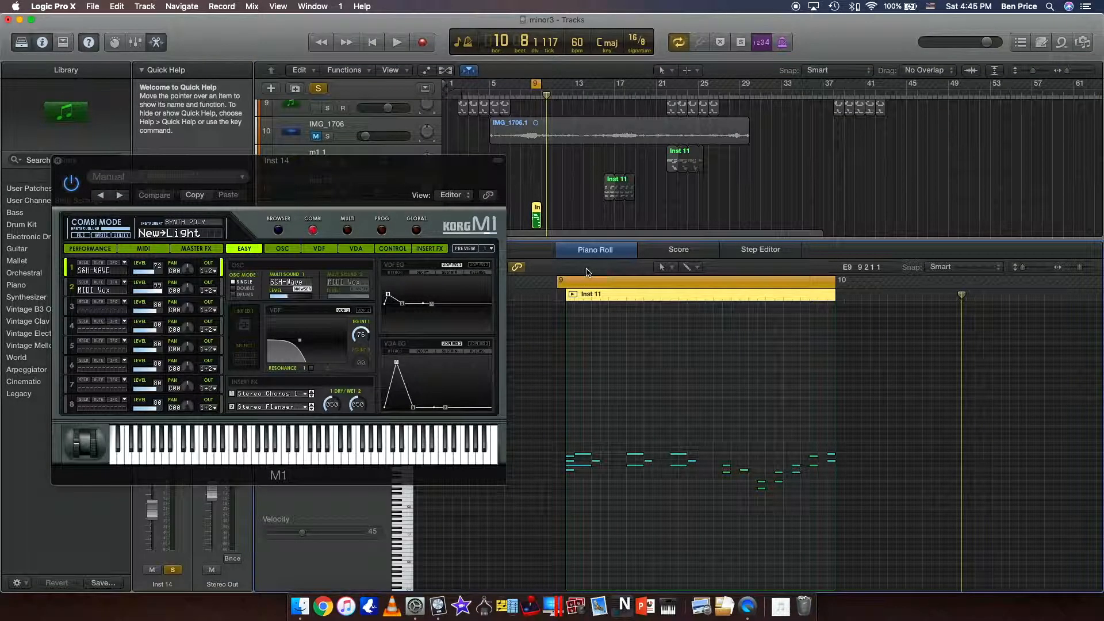
pyautogui.moveTo(598, 240)
pyautogui.mouseDown()
pyautogui.moveTo(597, 193)
pyautogui.moveTo(595, 236)
pyautogui.mouseUp()
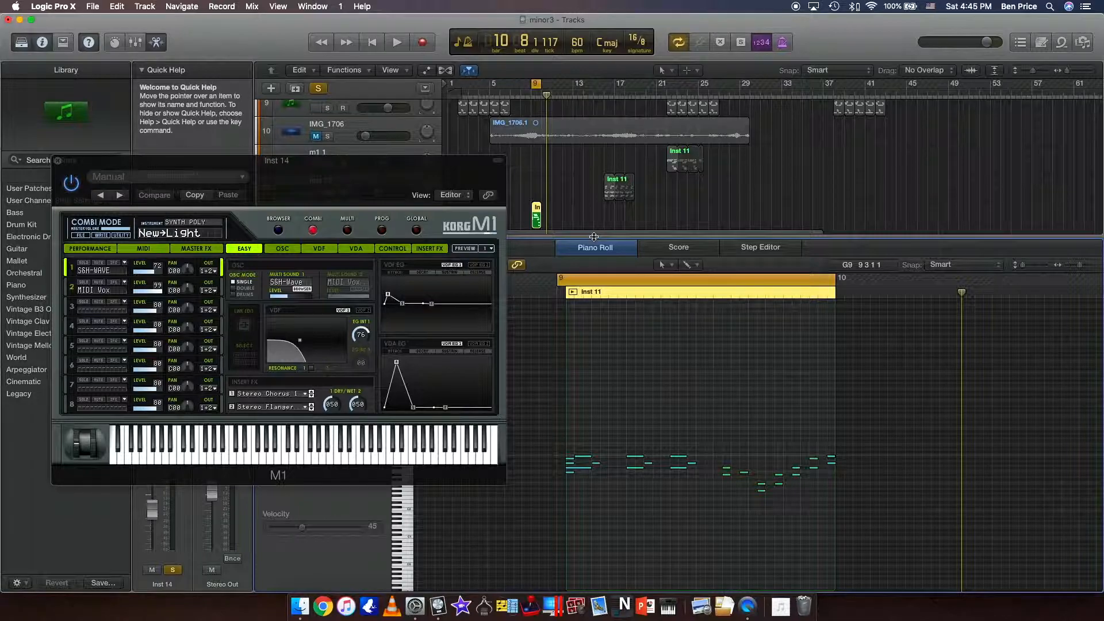
pyautogui.click(532, 93)
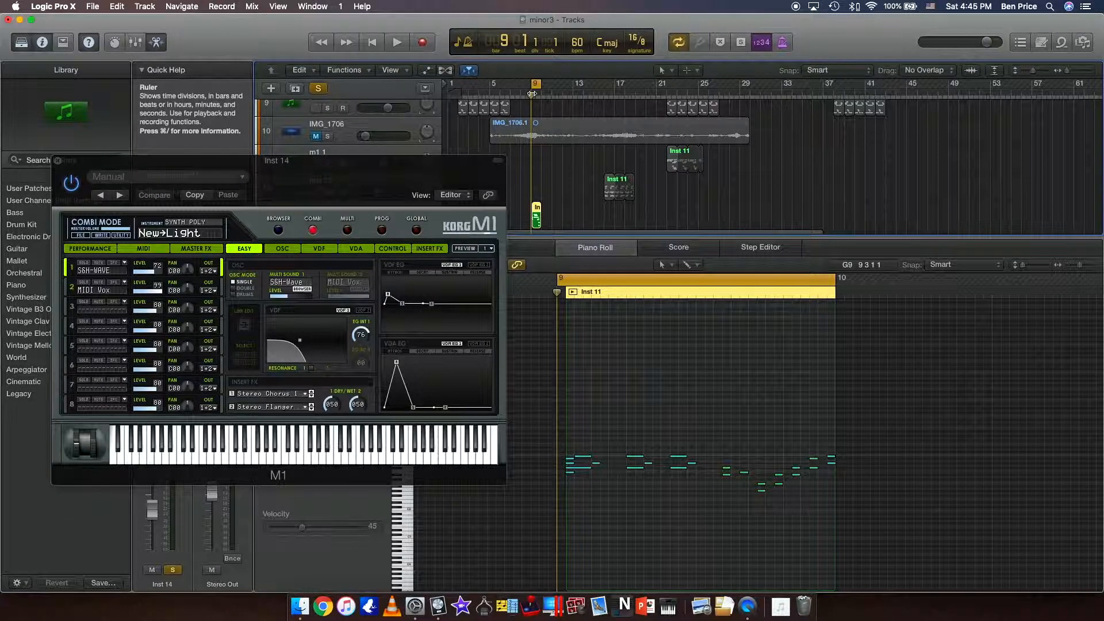
# Move the M1 window below the tracks and show the ceres main track's MIDI region in the Piano Roll.
pyautogui.moveTo(344, 188); pyautogui.dragTo(501, 294)
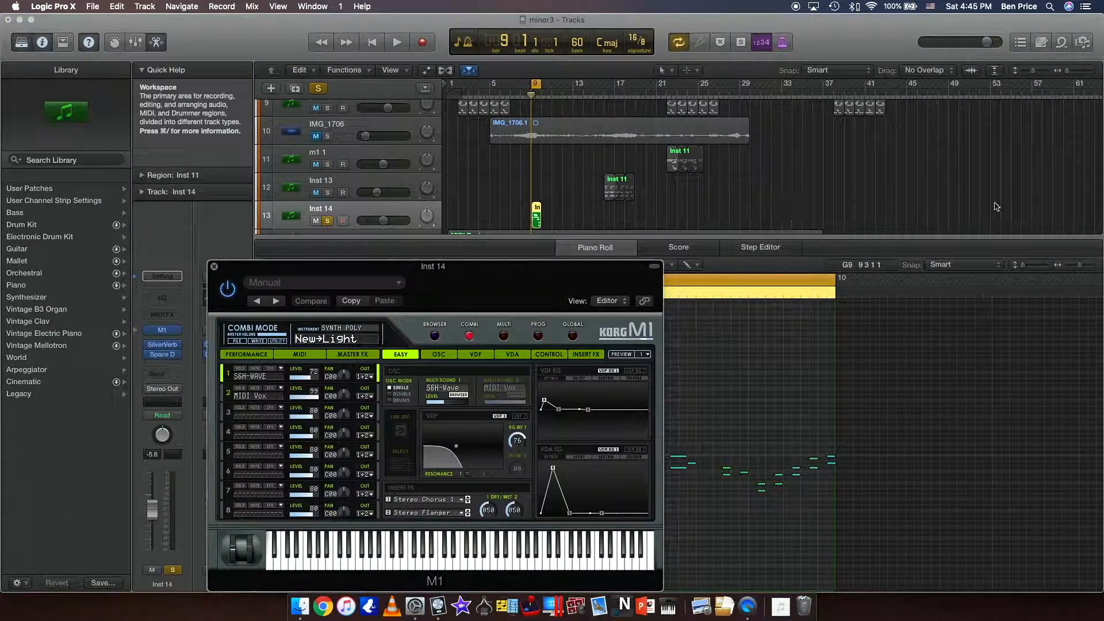
pyautogui.scroll(-3, 952, 179)
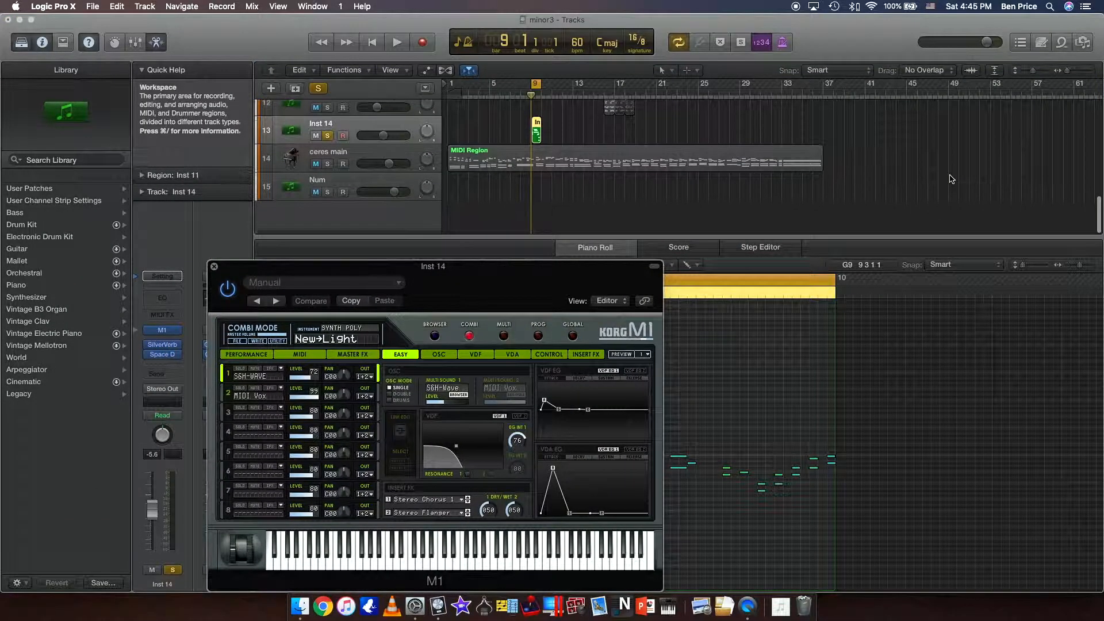
pyautogui.click(516, 156)
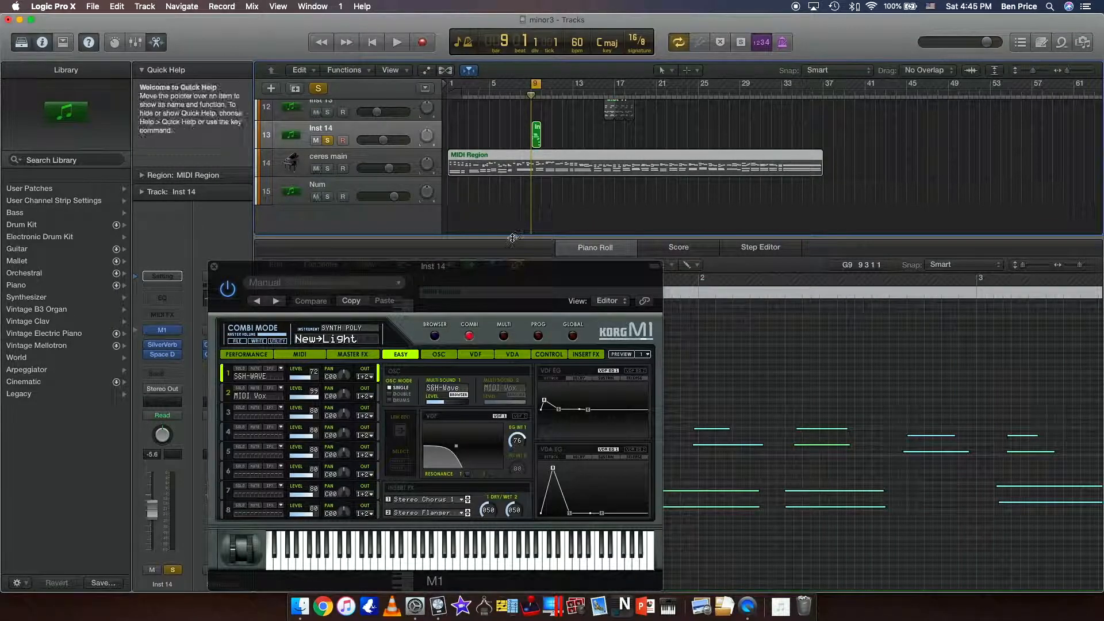
pyautogui.moveTo(499, 272); pyautogui.dragTo(509, 259)
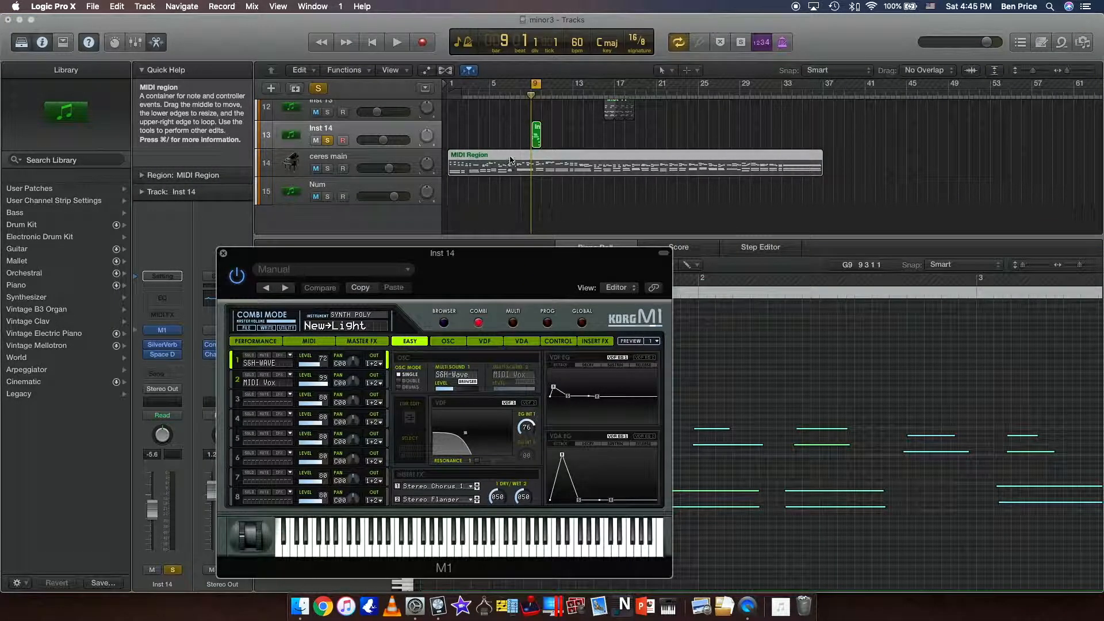
# View the Inst 14 region, the IMG_1706.1 audio region and a ps 8 region in the editor, returning to the Inst 14 region.
pyautogui.click(536, 130)
pyautogui.scroll(5, 501, 228)
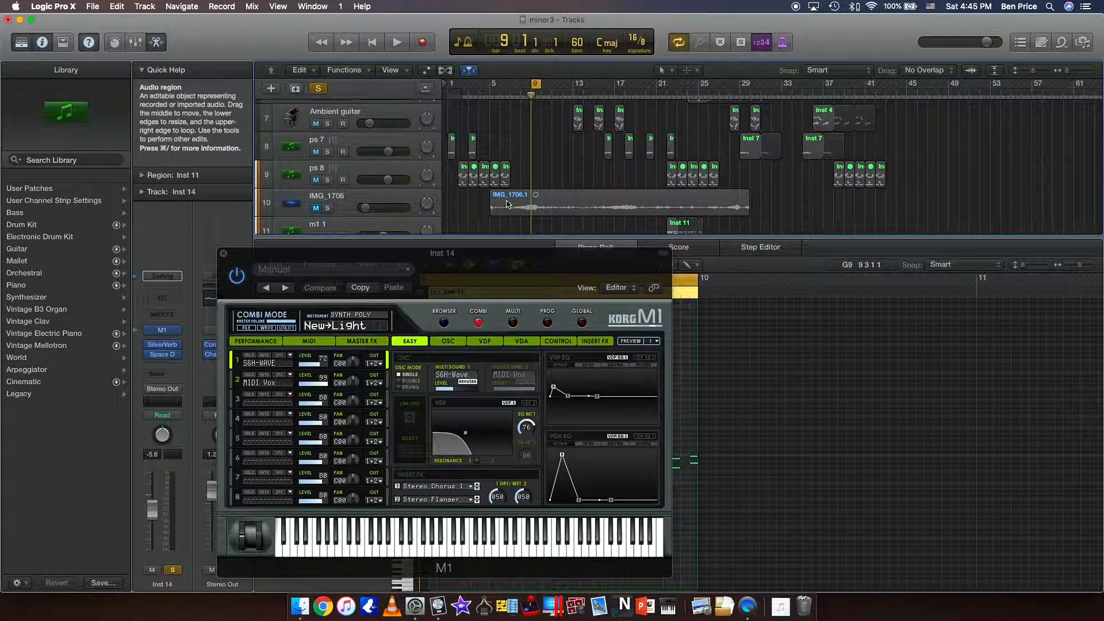
pyautogui.click(508, 204)
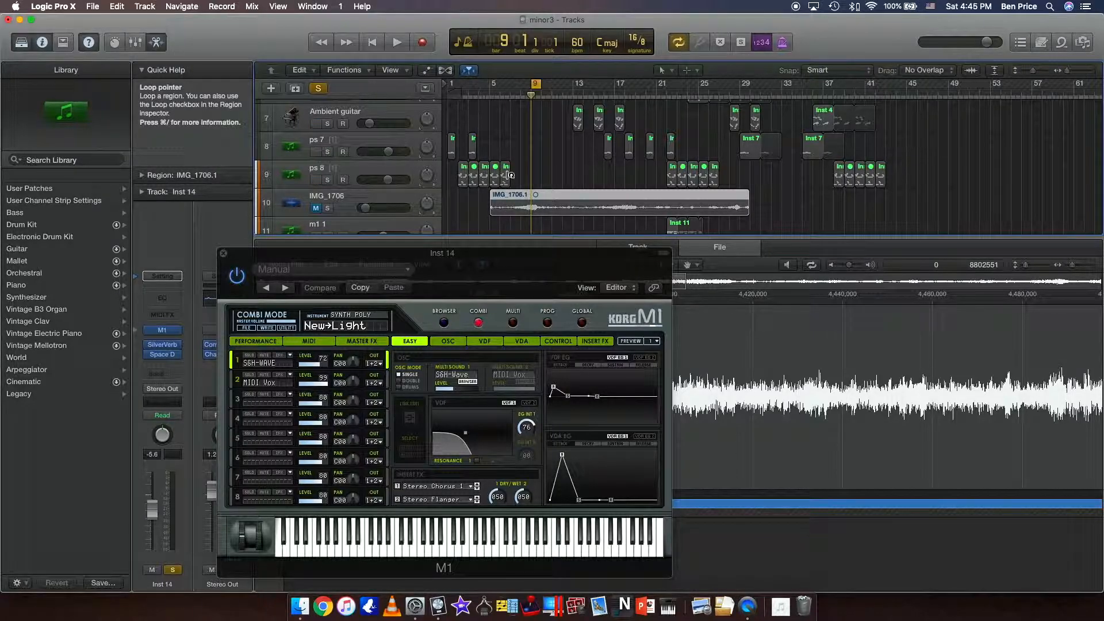
pyautogui.click(506, 172)
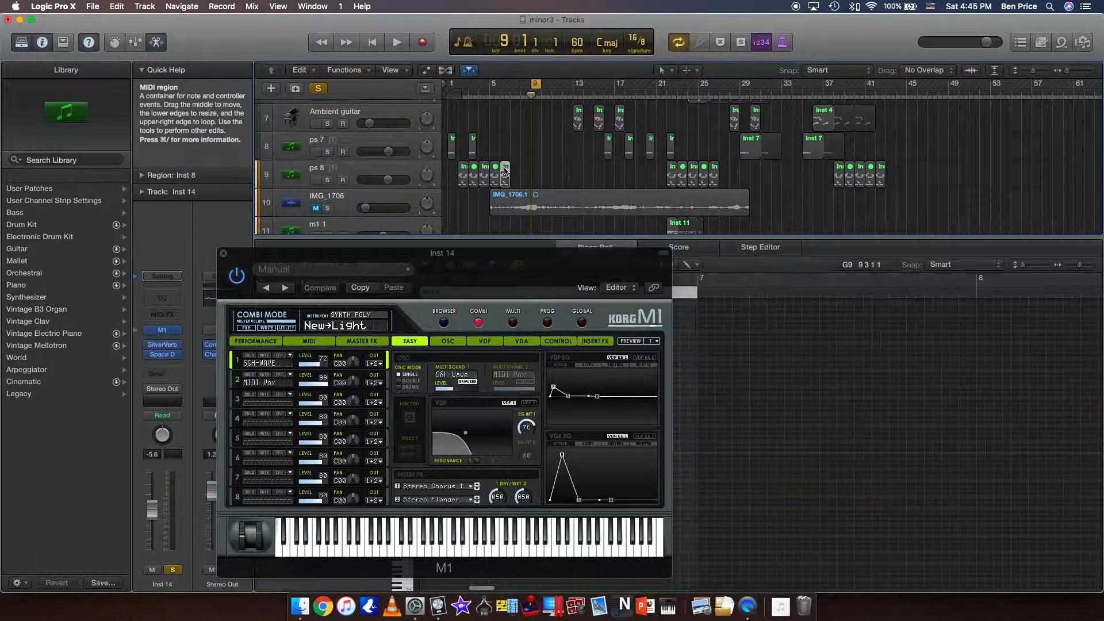
pyautogui.scroll(-3, 483, 199)
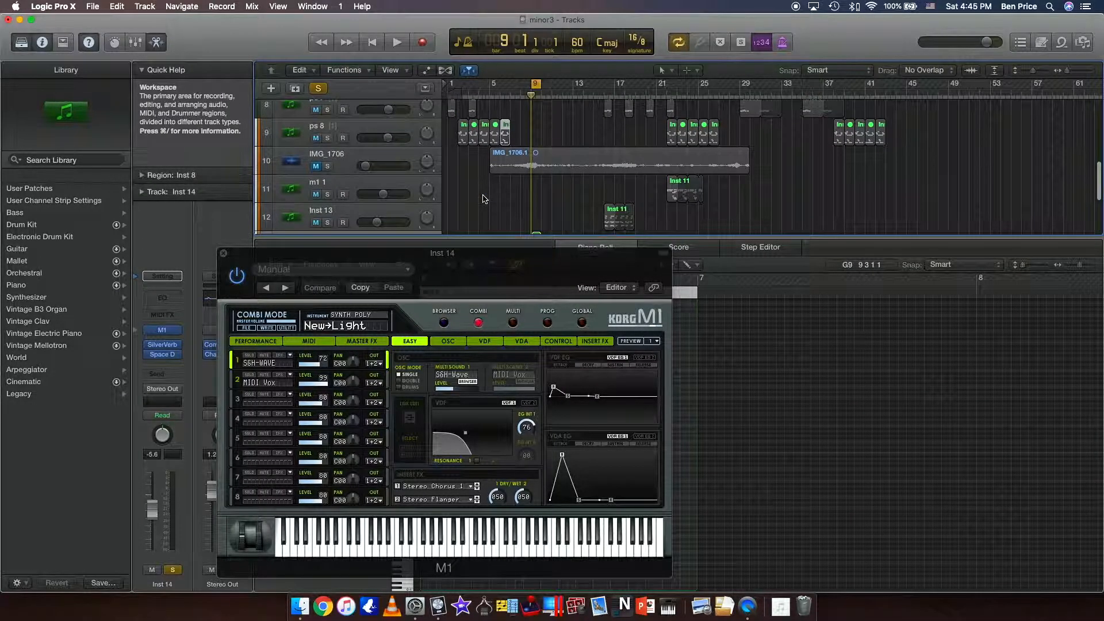
pyautogui.scroll(-5, 483, 199)
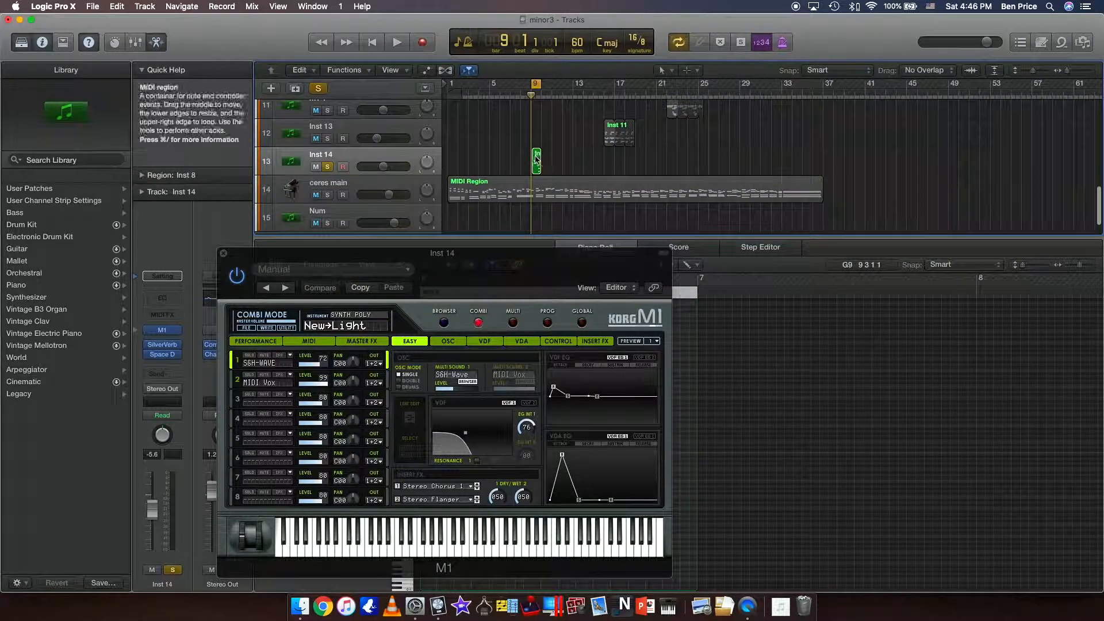
pyautogui.click(535, 161)
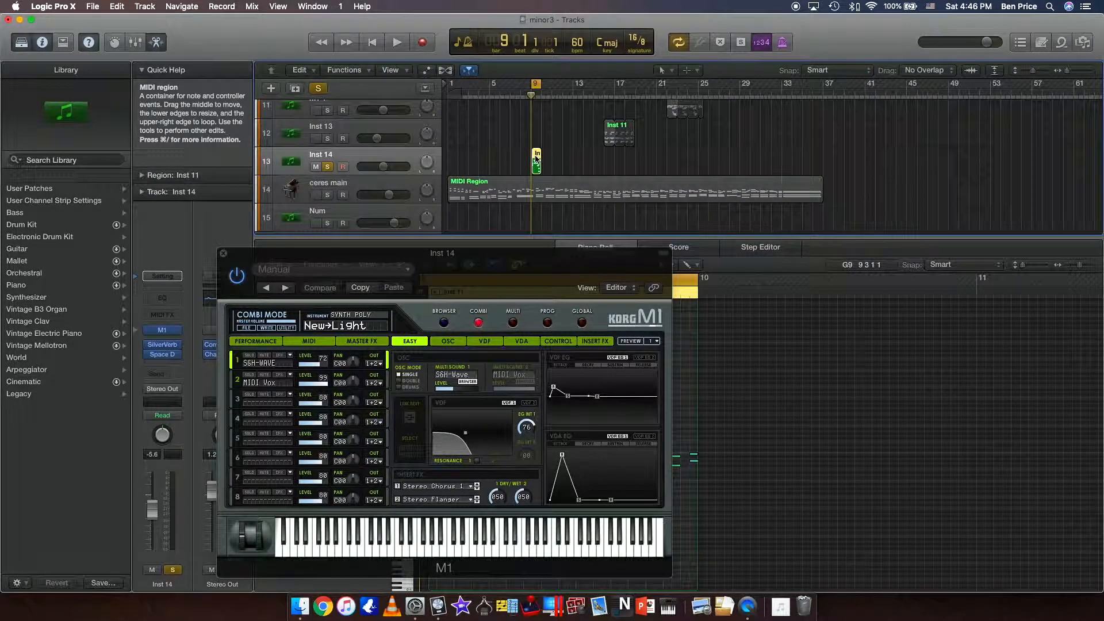
# Move the M1 window clear of the Inst 14 region's notes in the Piano Roll.
pyautogui.moveTo(485, 257); pyautogui.dragTo(476, 219)
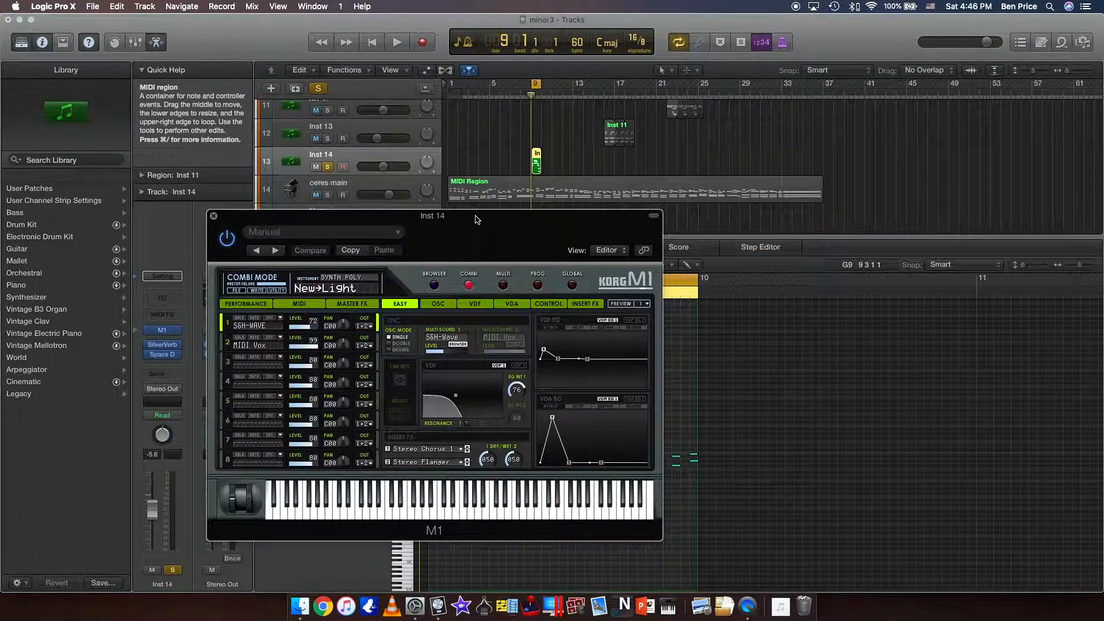
pyautogui.scroll(-2, 502, 150)
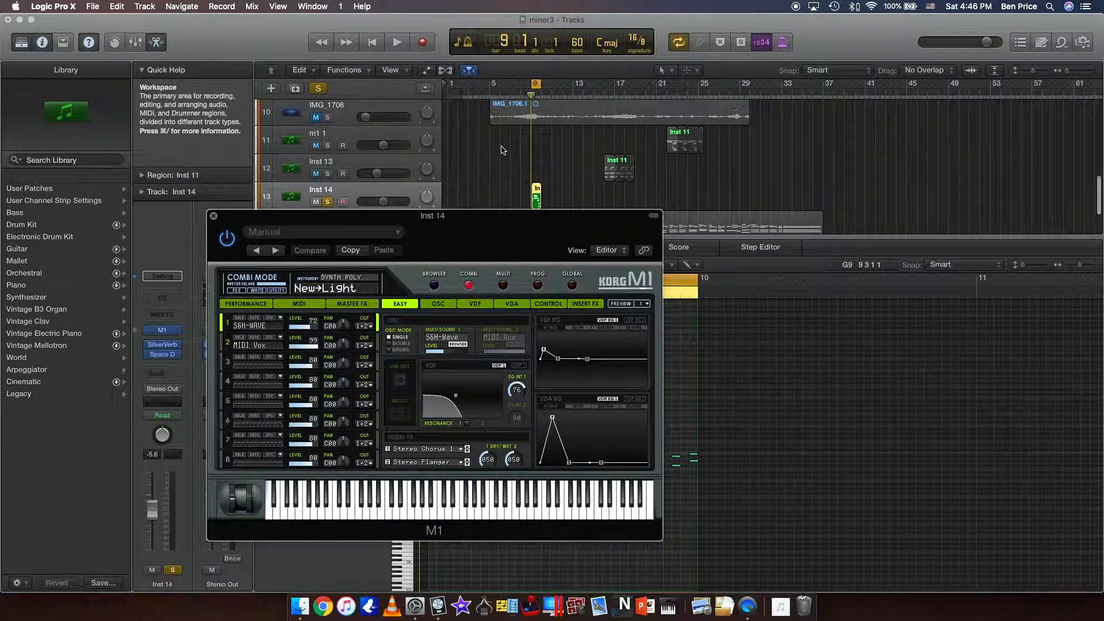
pyautogui.moveTo(461, 227); pyautogui.dragTo(417, 292)
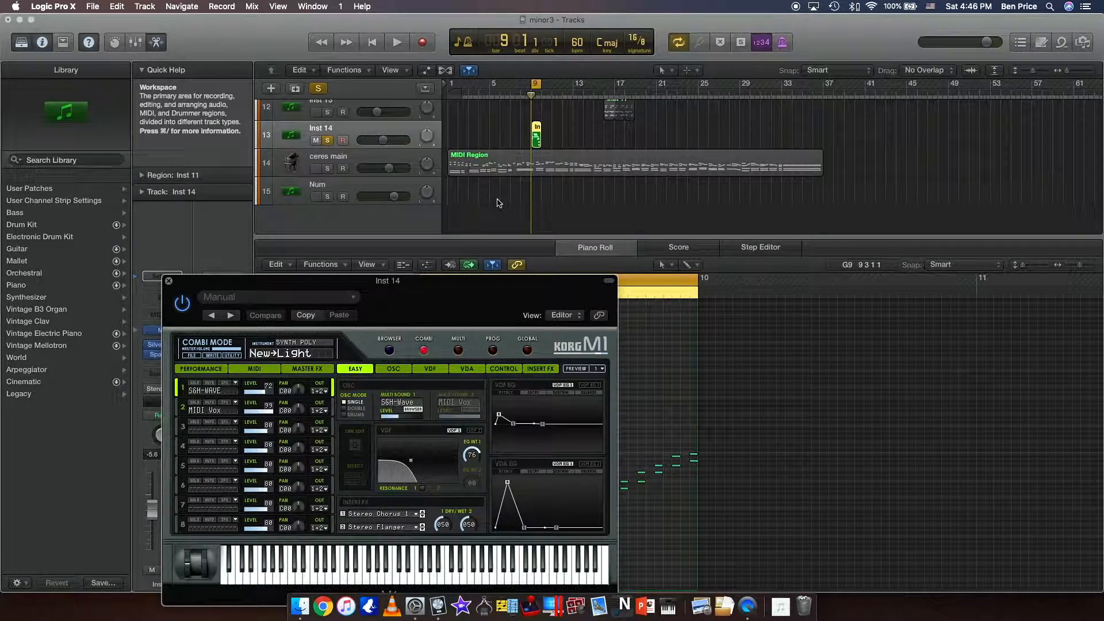
pyautogui.moveTo(440, 304); pyautogui.dragTo(193, 219)
# Resize the Piano Roll so the tracks area above it shows every track down to Num.
pyautogui.click(448, 236)
pyautogui.moveTo(448, 237); pyautogui.dragTo(445, 157)
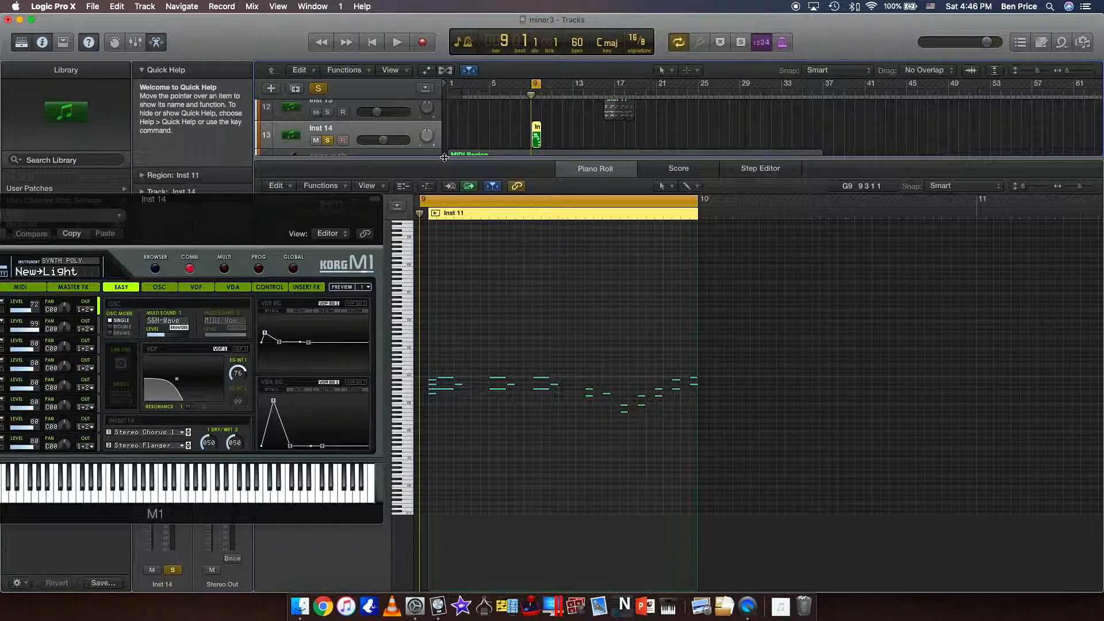
pyautogui.moveTo(440, 159); pyautogui.dragTo(451, 290)
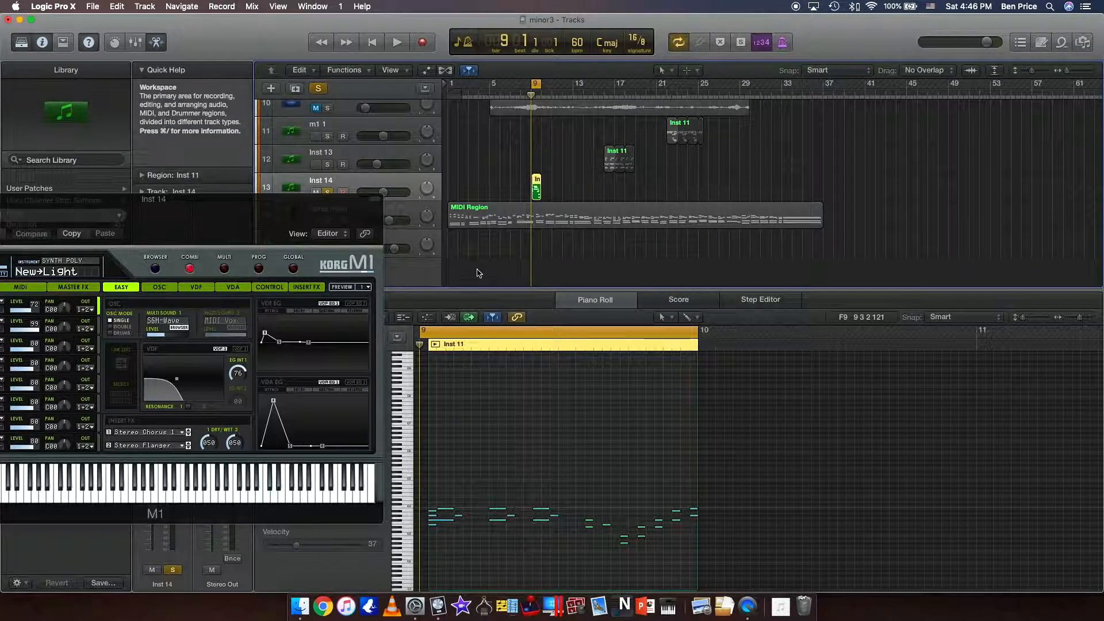
# Play the cycled Inst 14 region at bar 9 and move the M1 window clear of the track names and channel strips.
pyautogui.moveTo(260, 227); pyautogui.dragTo(482, 213)
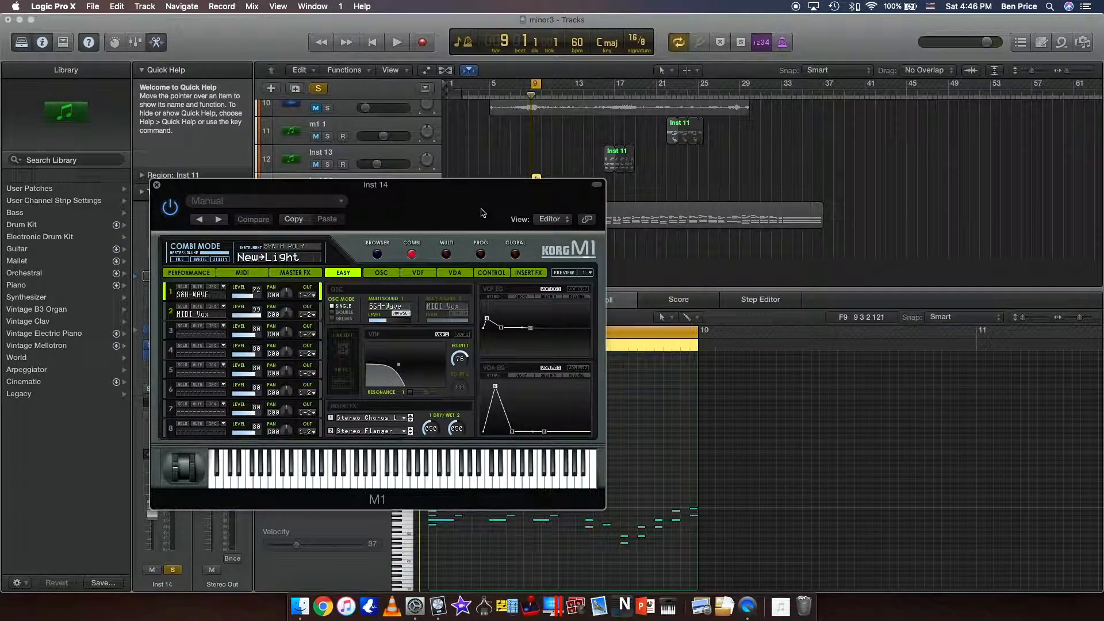
pyautogui.press('space')
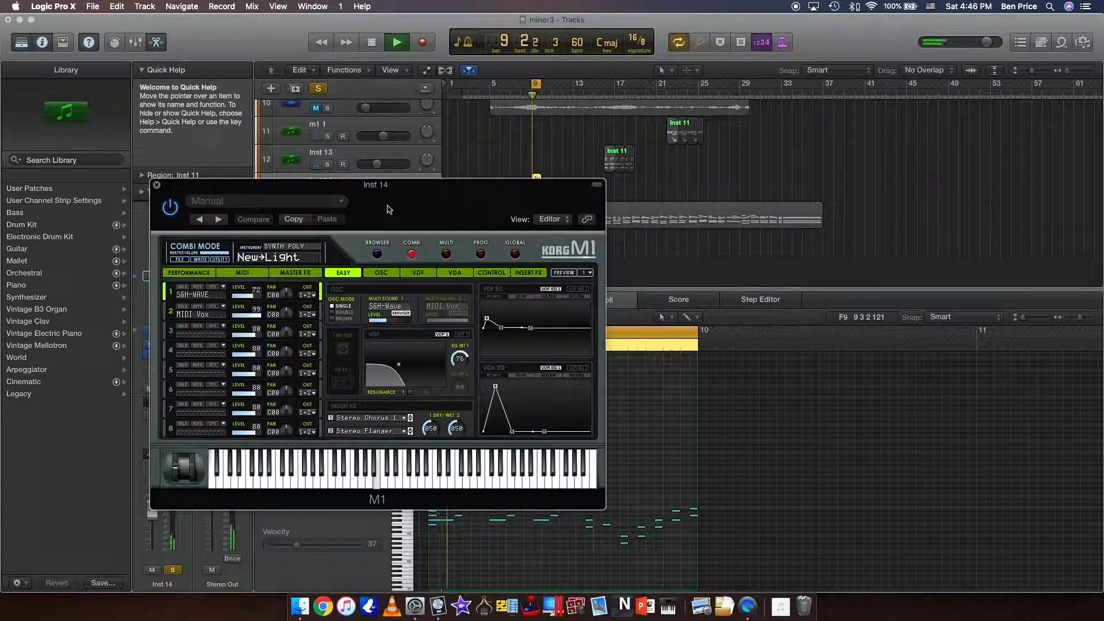
pyautogui.moveTo(394, 210); pyautogui.dragTo(635, 180)
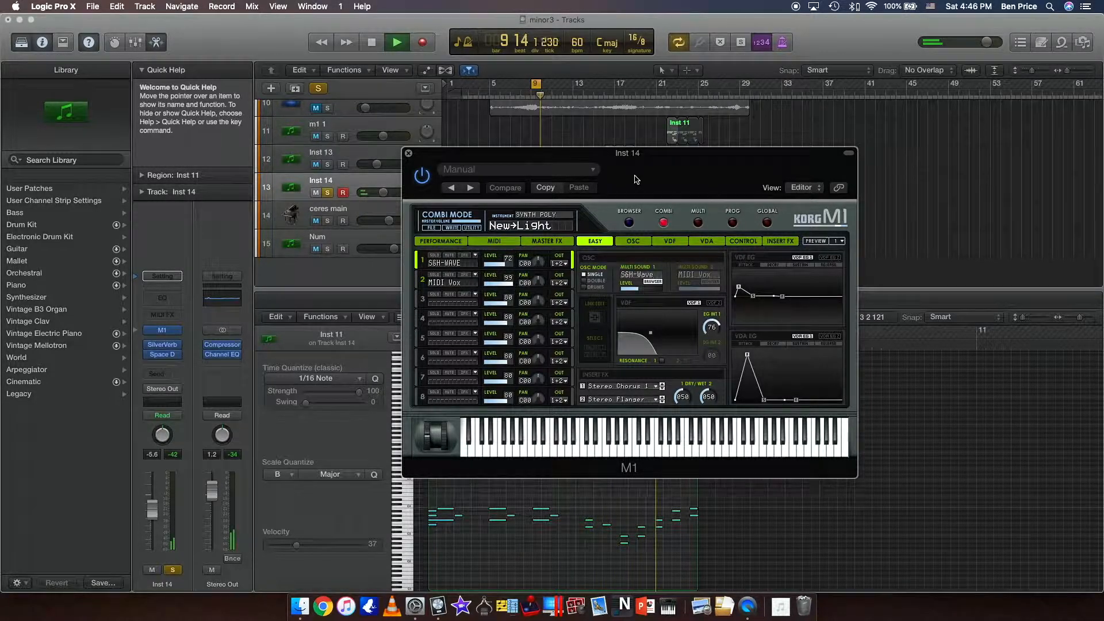
pyautogui.moveTo(635, 179); pyautogui.dragTo(636, 152)
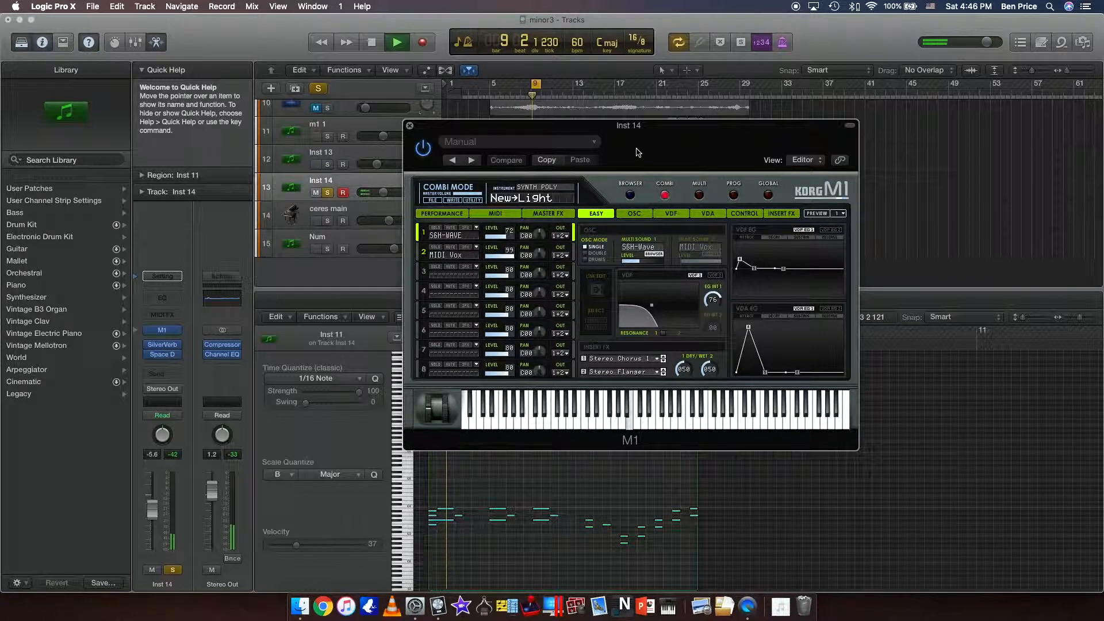
pyautogui.press('space')
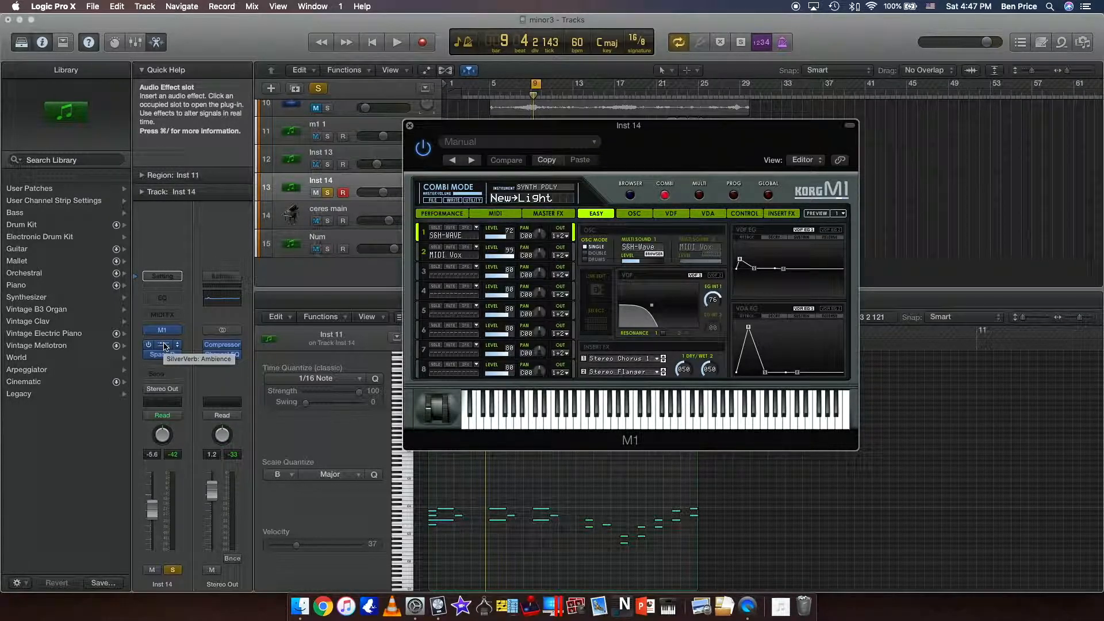
# Check the Inst 14 track's SilverVerb settings, close it, and open Space Designer with its window below the ruler.
pyautogui.click(165, 345)
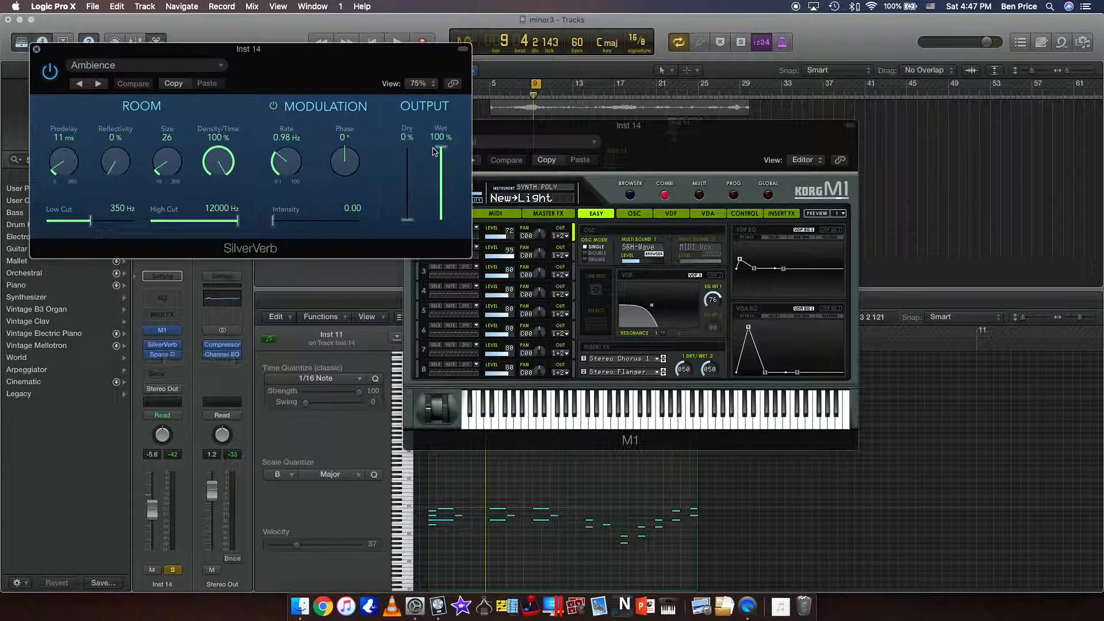
pyautogui.click(37, 51)
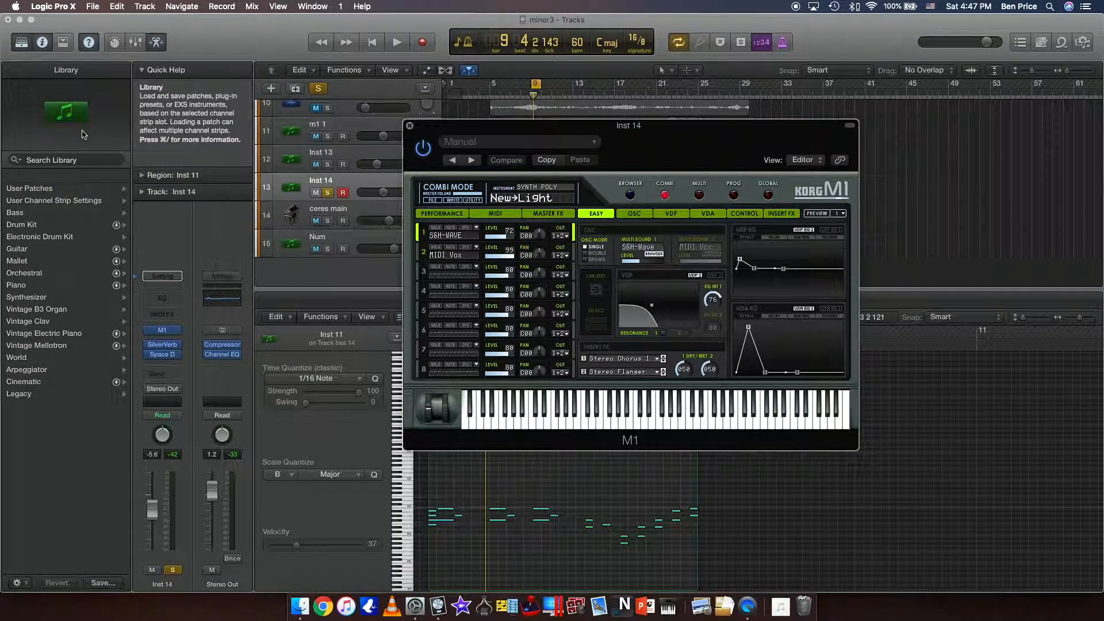
pyautogui.click(162, 356)
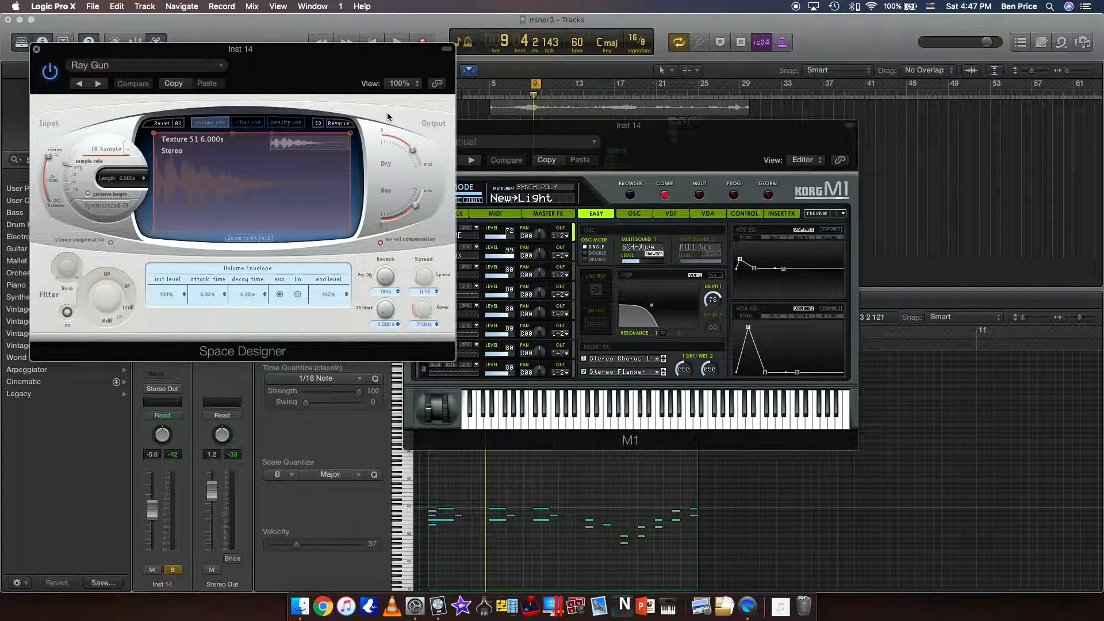
pyautogui.moveTo(340, 65); pyautogui.dragTo(341, 204)
# Mute Space Designer's dry output and play the cycled region to hear only the reverb.
pyautogui.moveTo(415, 293); pyautogui.dragTo(377, 281)
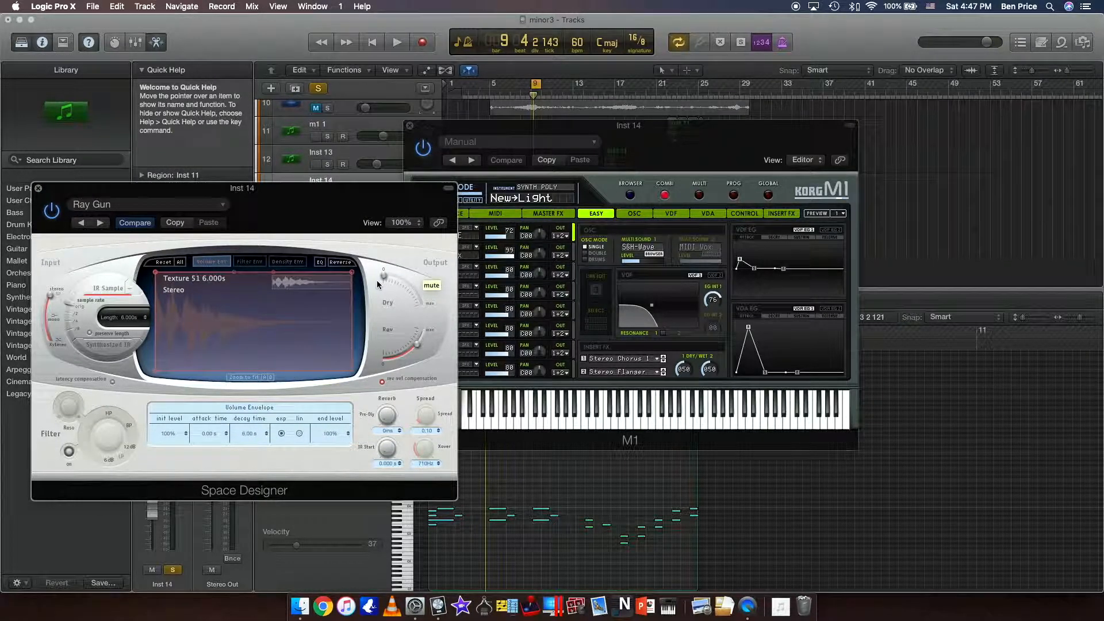
pyautogui.press('space')
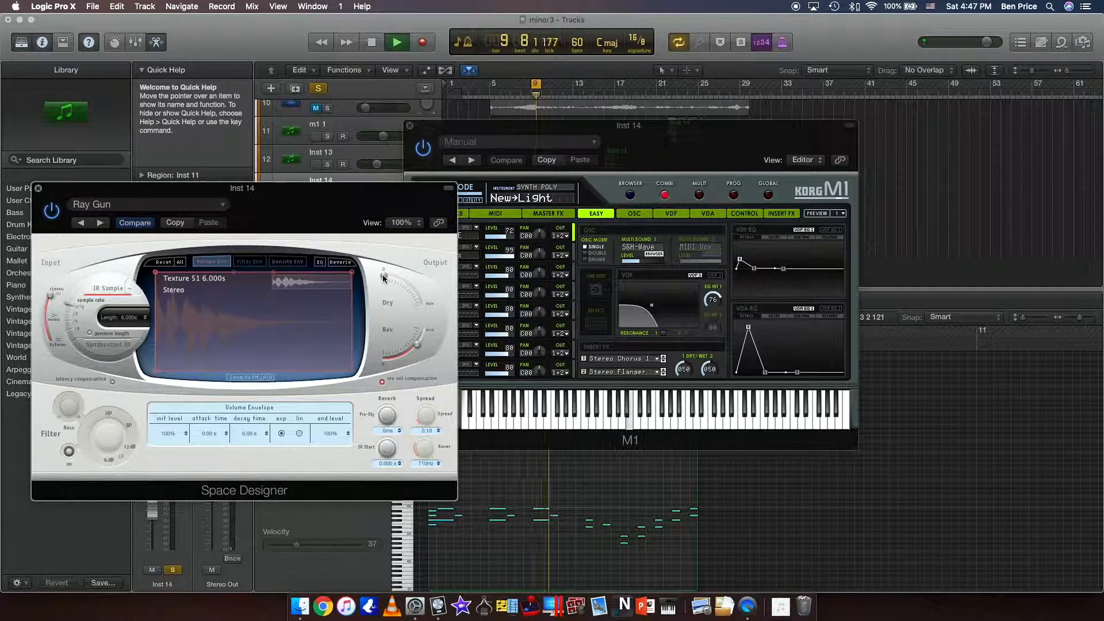
pyautogui.press('space')
# Raise Space Designer's dry output to about -16.5 dB, play the region to check the blend, and close the plug-in.
pyautogui.moveTo(384, 278); pyautogui.dragTo(398, 281)
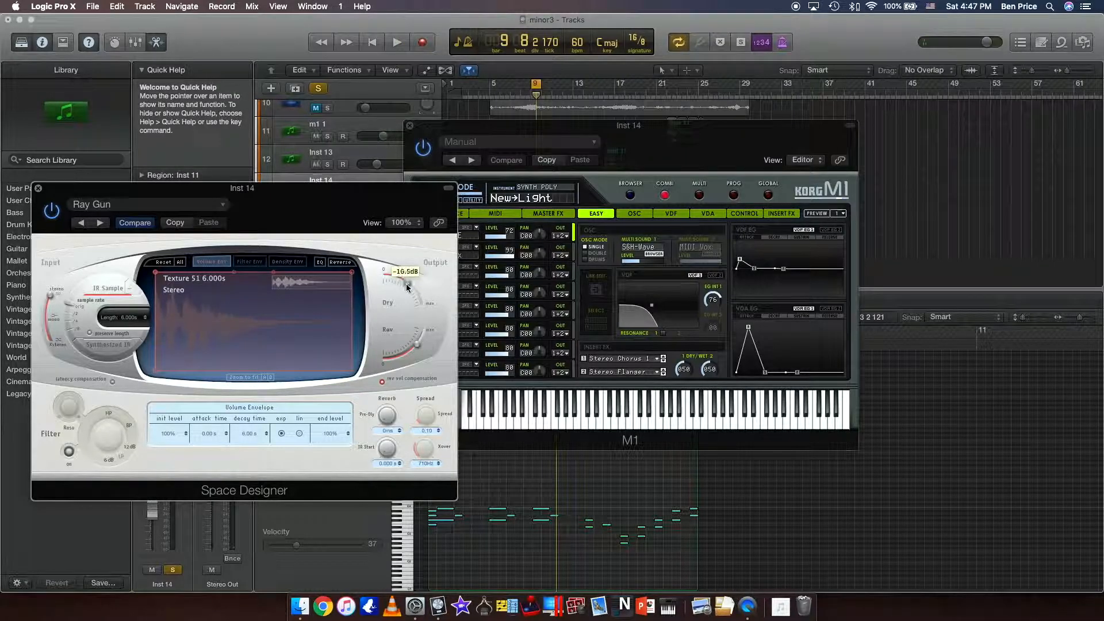
pyautogui.press('space')
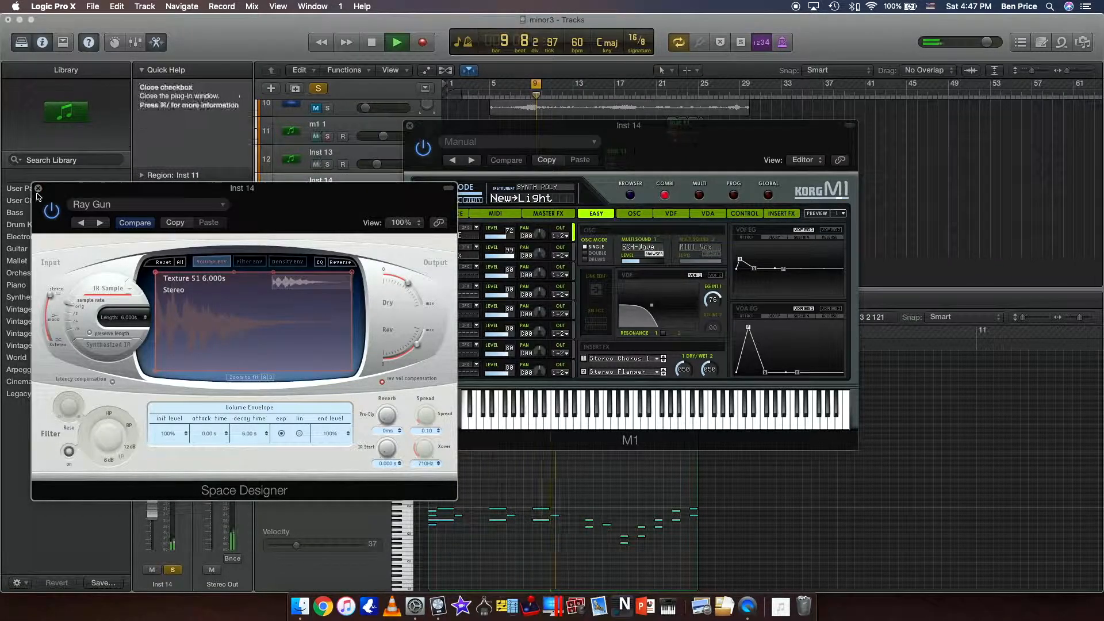
pyautogui.press('space')
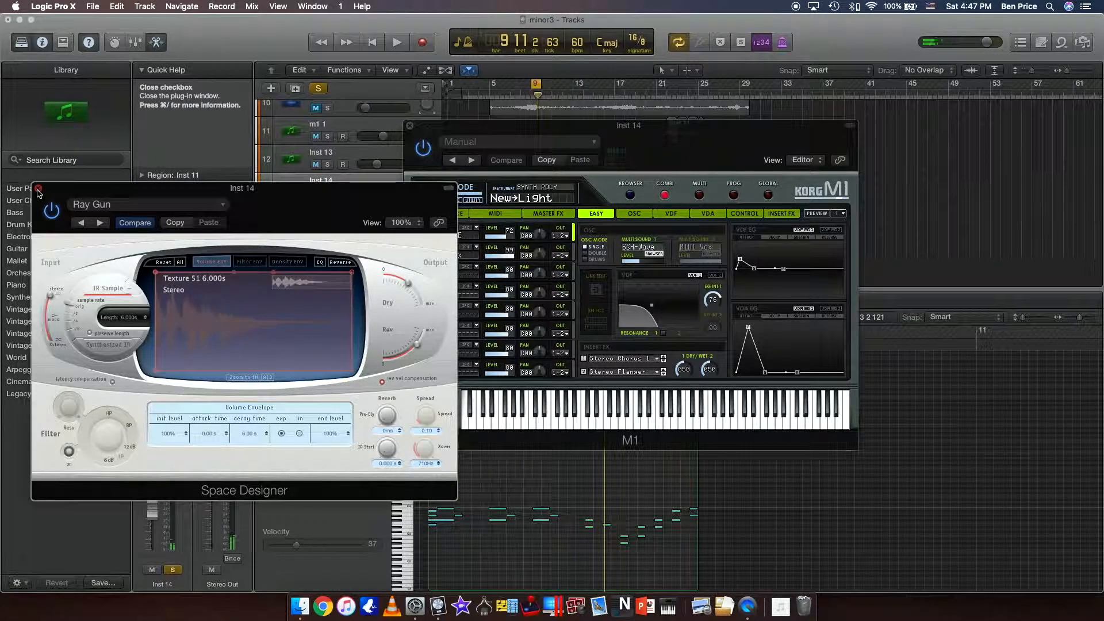
pyautogui.click(38, 189)
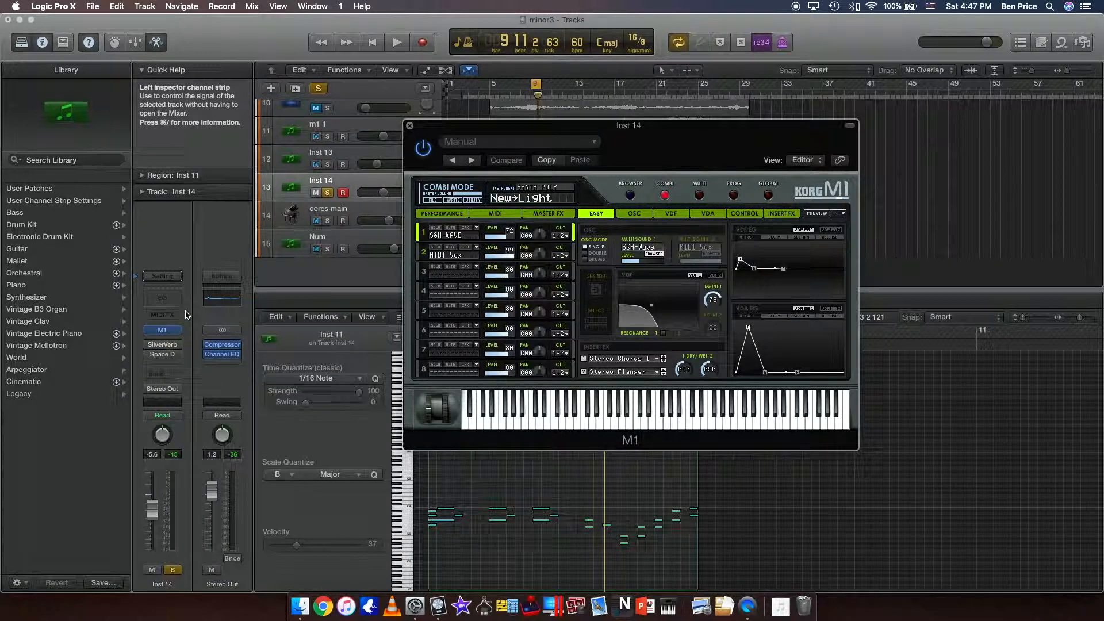
# Play the Inst 14 region again, stop it, and recheck the Space Designer settings before closing the plug-in.
pyautogui.press('space')
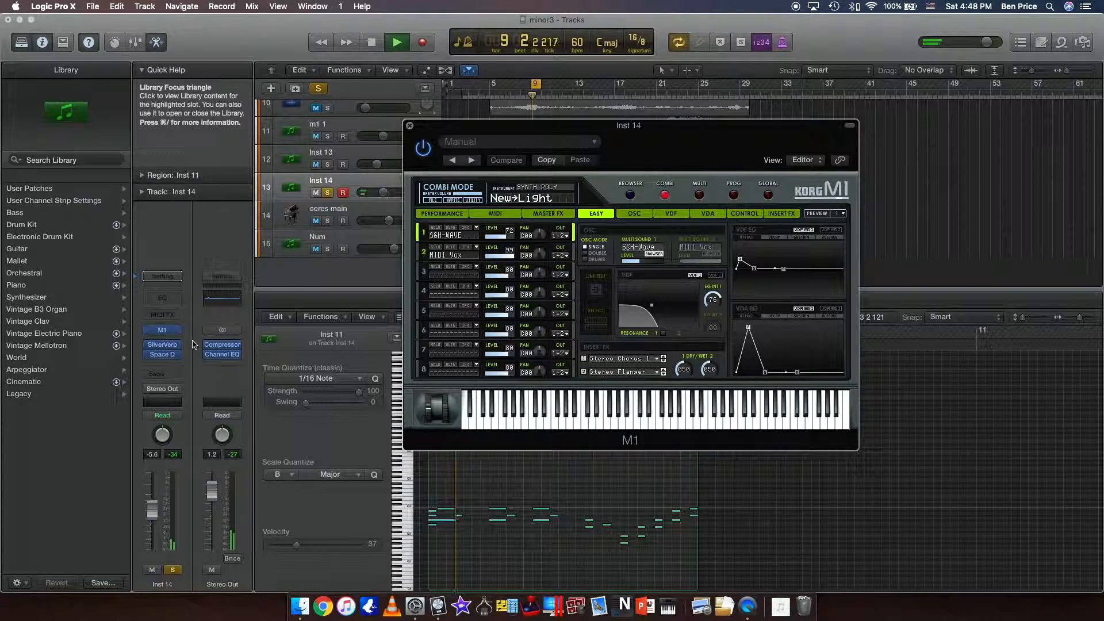
pyautogui.moveTo(165, 355)
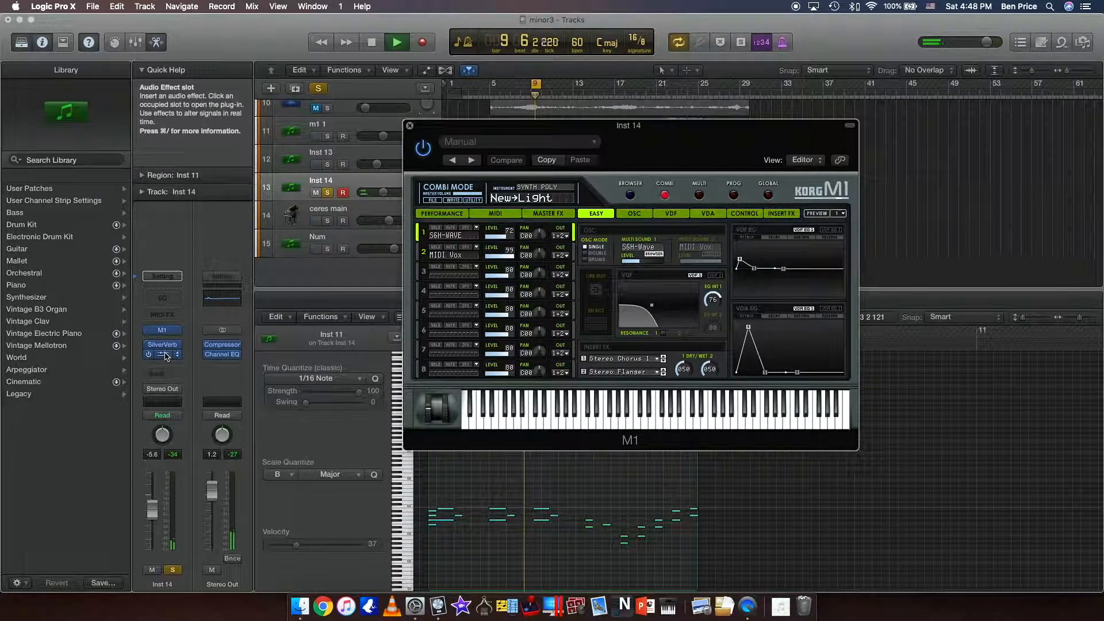
pyautogui.press('space')
pyautogui.click(165, 354)
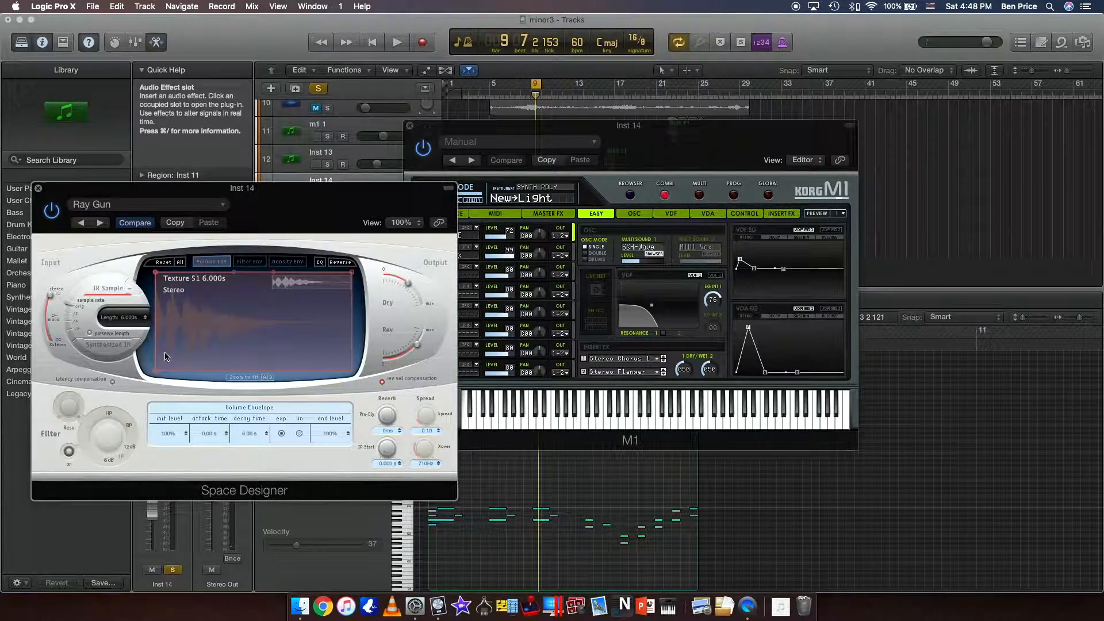
pyautogui.click(38, 189)
# Examine the effects on the Ambient guitar track's channel strip, then return to the Inst 14 track.
pyautogui.scroll(3, 320, 225)
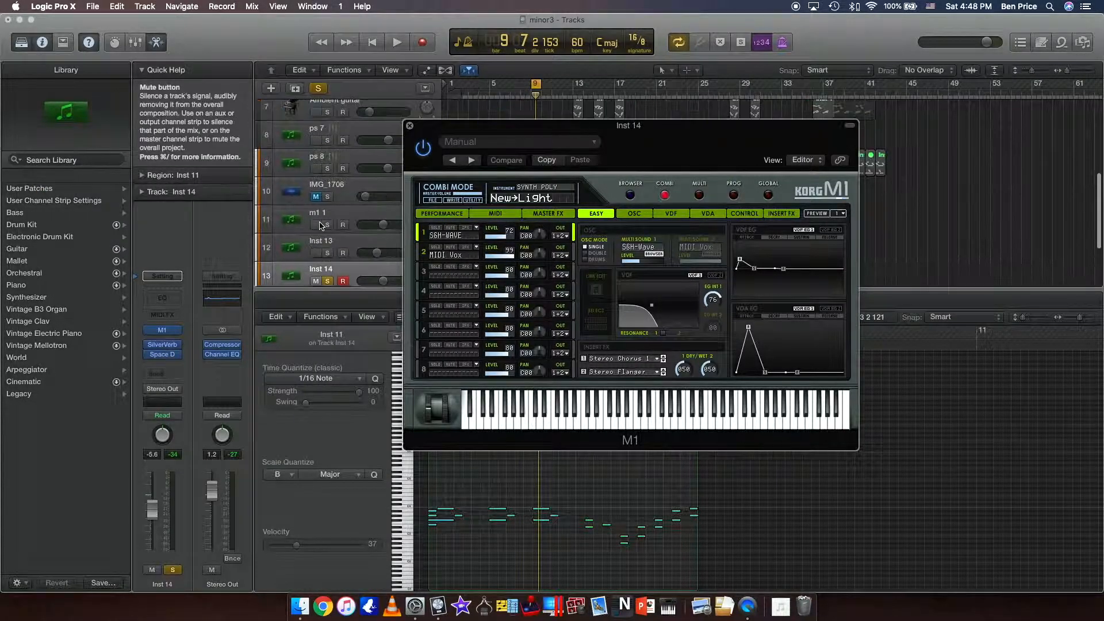
pyautogui.scroll(3, 321, 226)
pyautogui.click(345, 189)
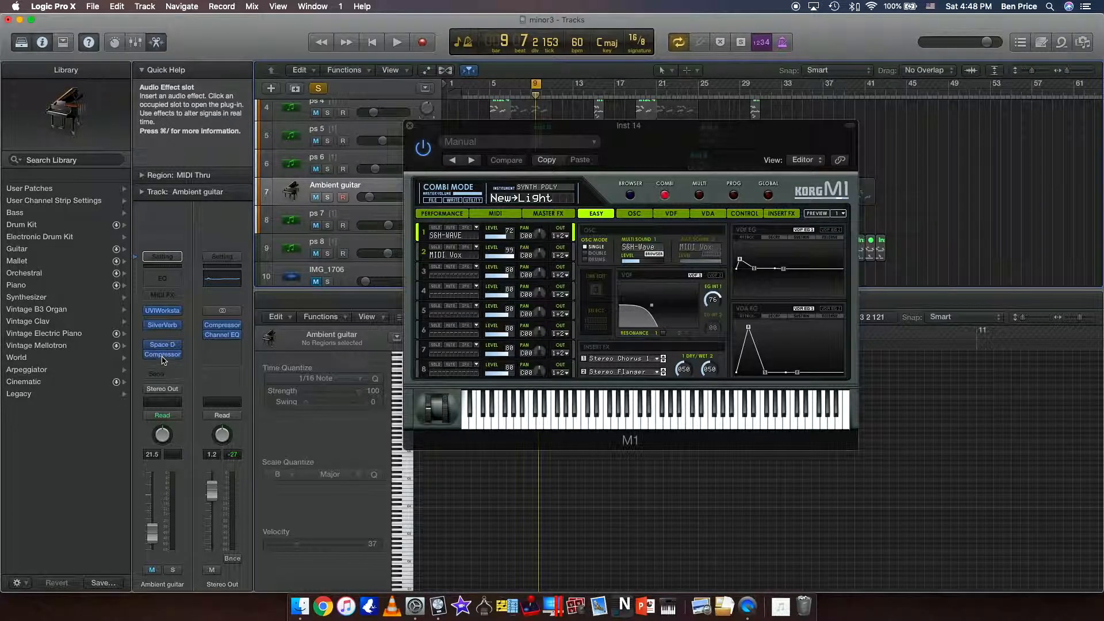
pyautogui.scroll(-5, 295, 234)
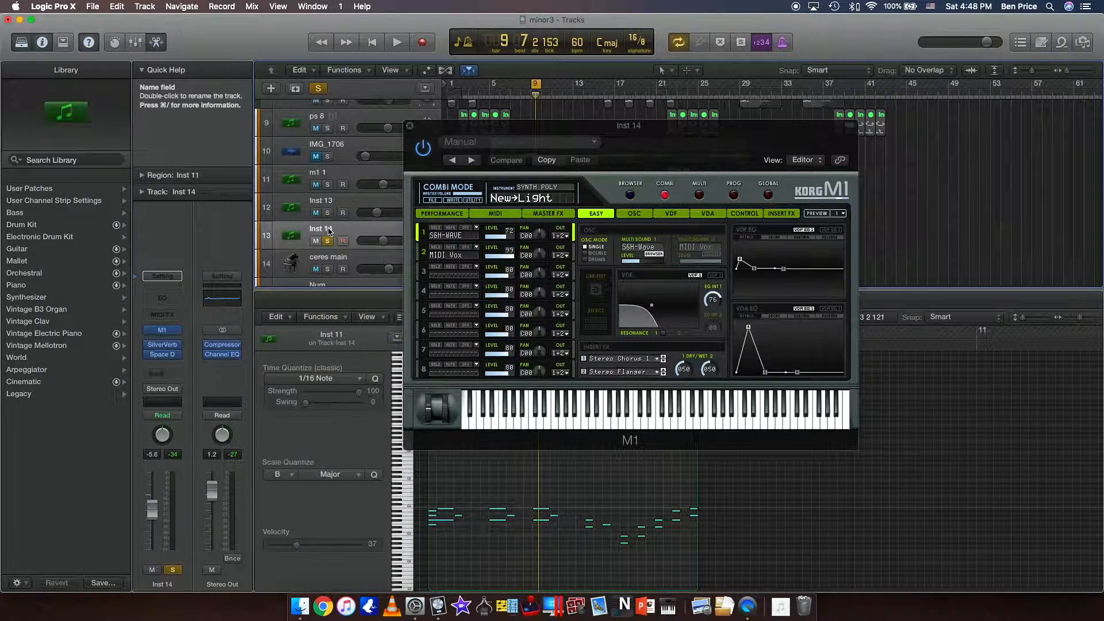
pyautogui.scroll(-2, 329, 232)
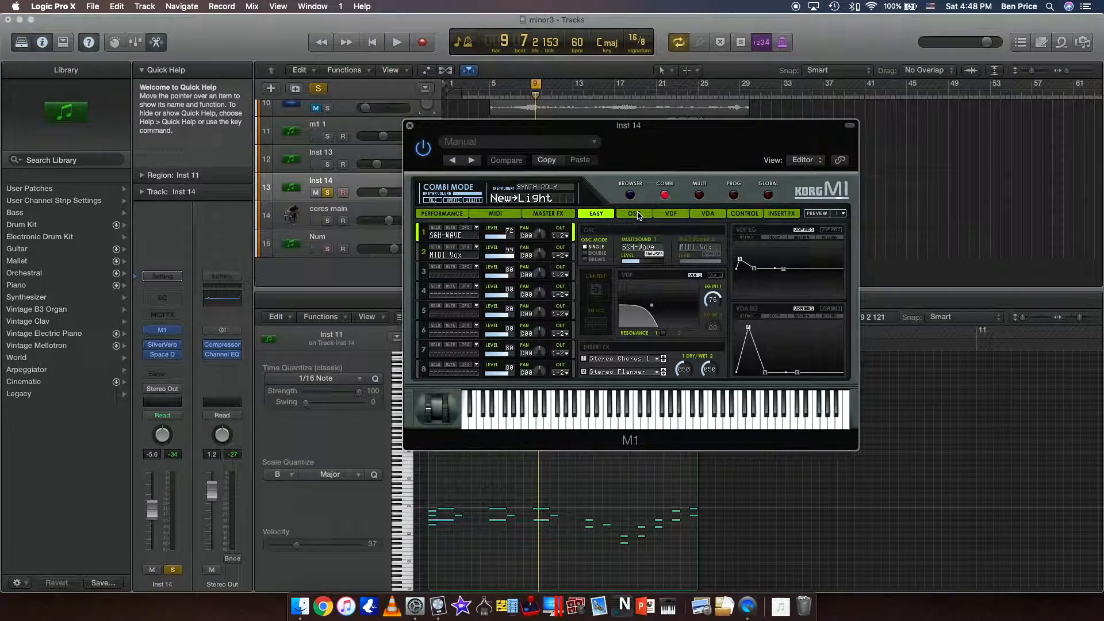
# View the M1's OSC page, return to EASY, and audition a note on its keyboard with the window shifted slightly.
pyautogui.click(637, 214)
pyautogui.click(603, 217)
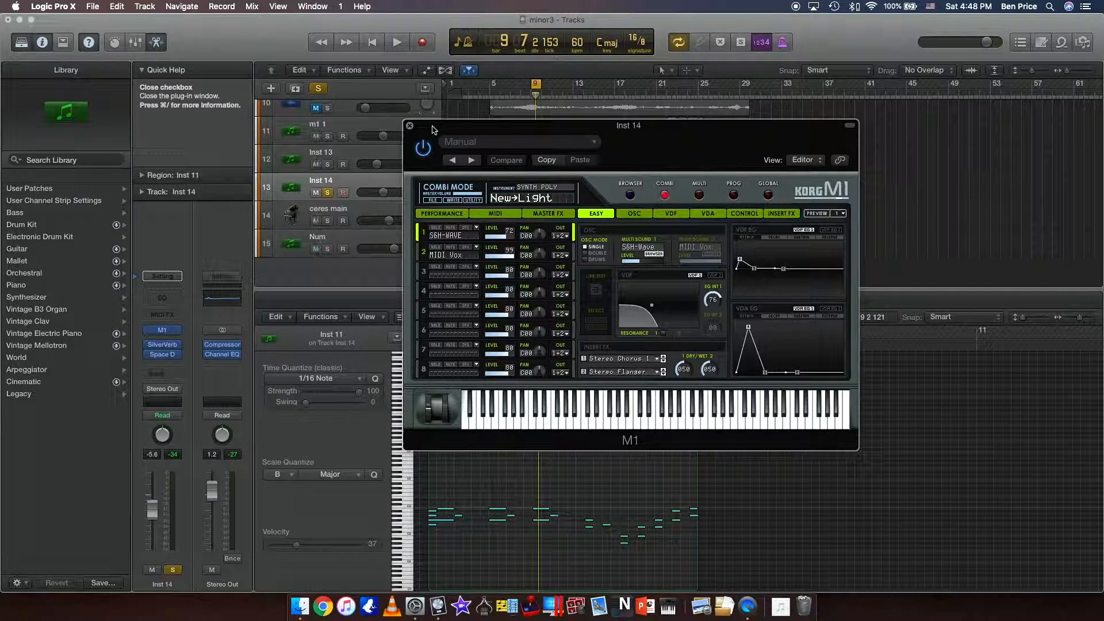
pyautogui.moveTo(434, 129); pyautogui.dragTo(452, 125)
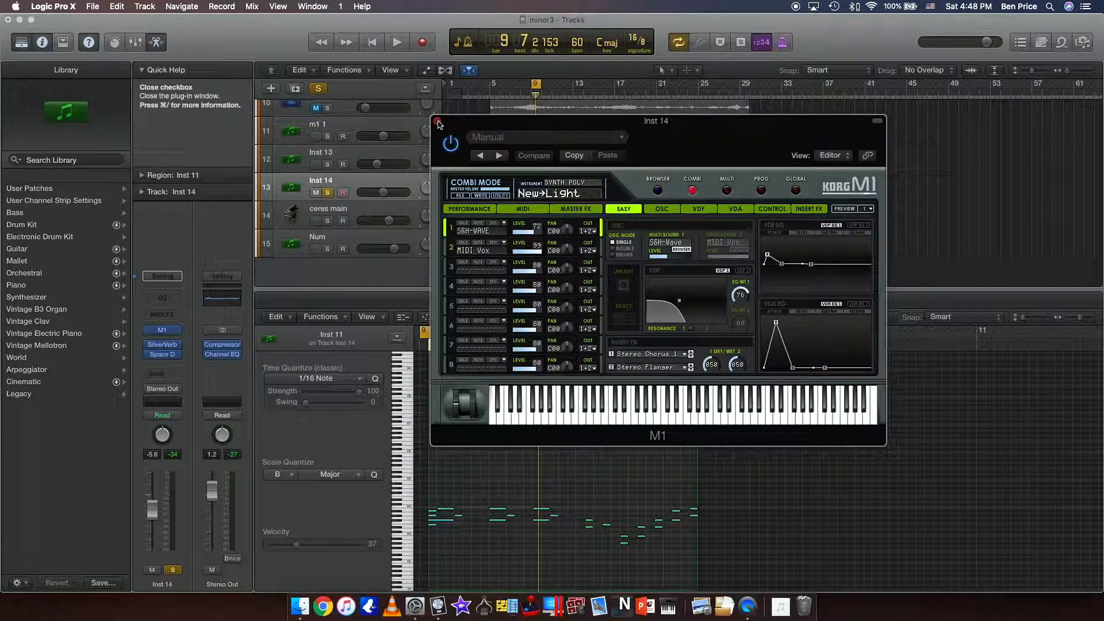
pyautogui.click(621, 417)
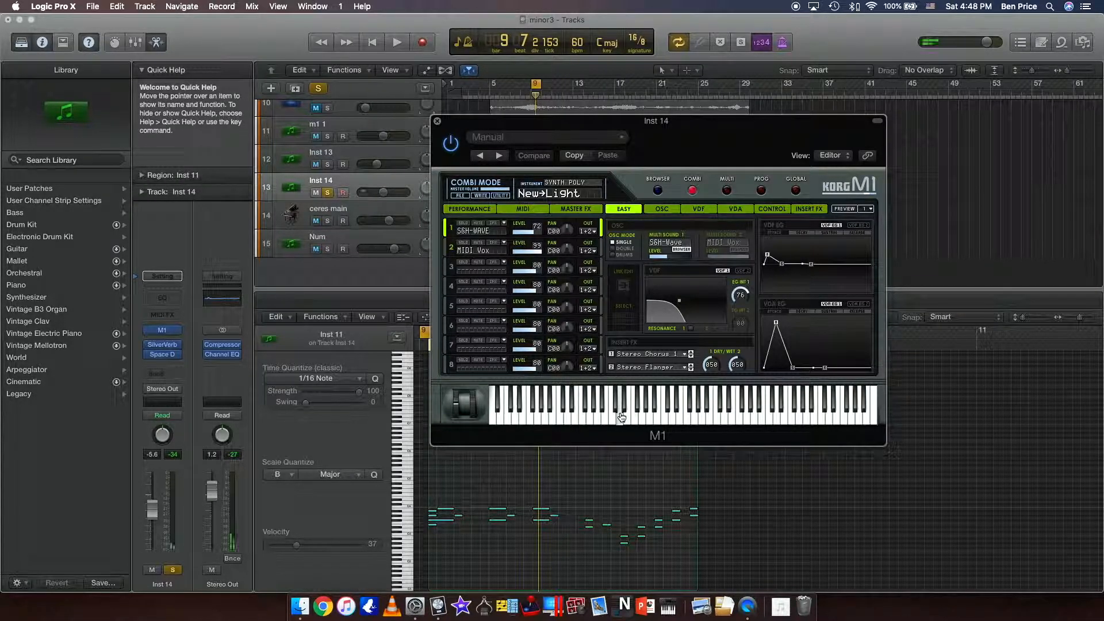
# Audition several notes across the M1's on-screen keyboard with the New→Light combi.
pyautogui.click(656, 422)
pyautogui.click(709, 422)
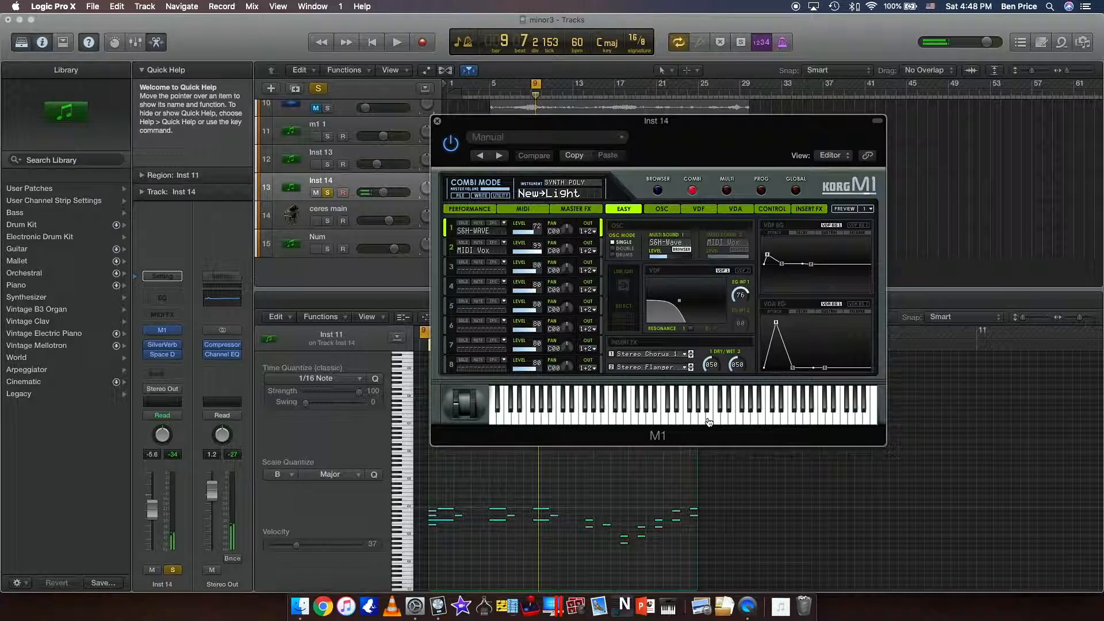
pyautogui.click(748, 421)
pyautogui.click(628, 423)
pyautogui.click(583, 423)
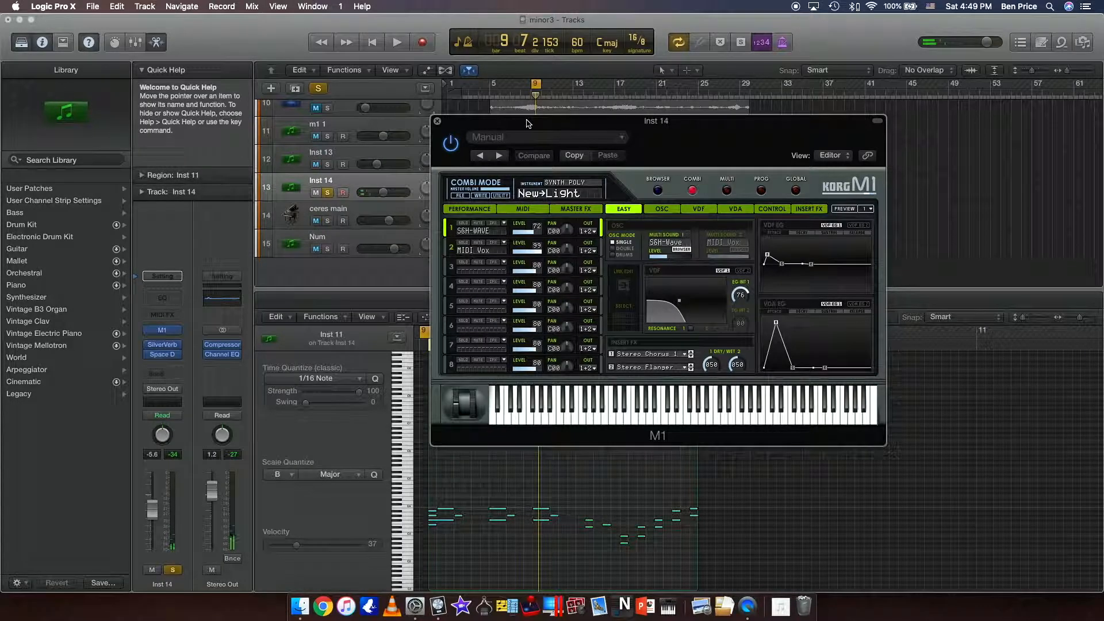
# Open the M1's sound browser, clear all instrument and character filters to view the full combi list, and close the browser.
pyautogui.click(580, 187)
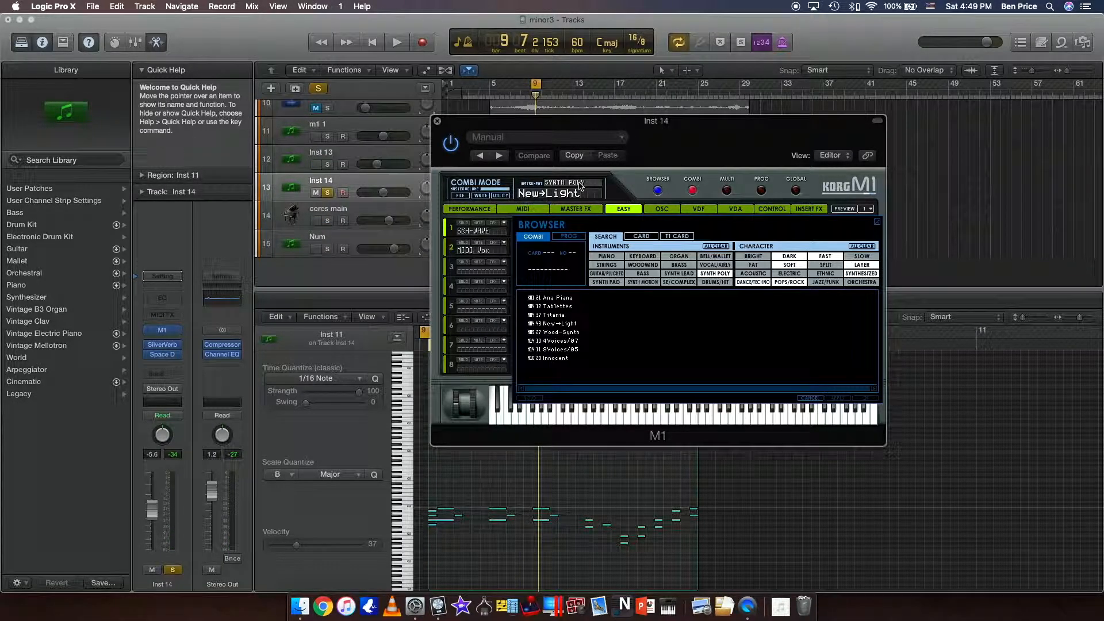
pyautogui.click(713, 247)
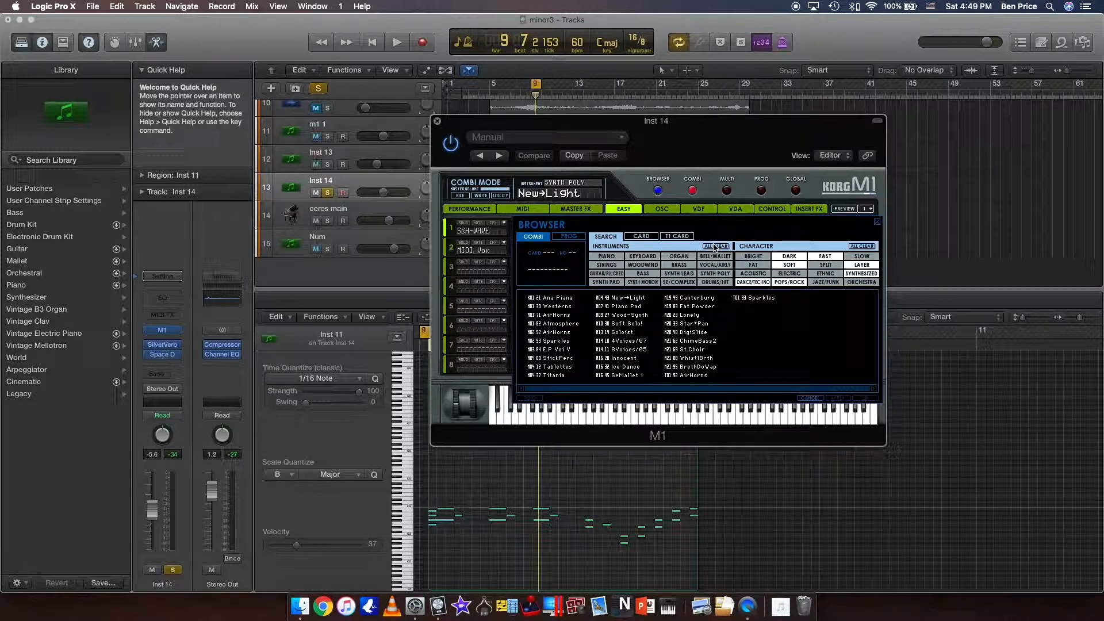
pyautogui.click(871, 247)
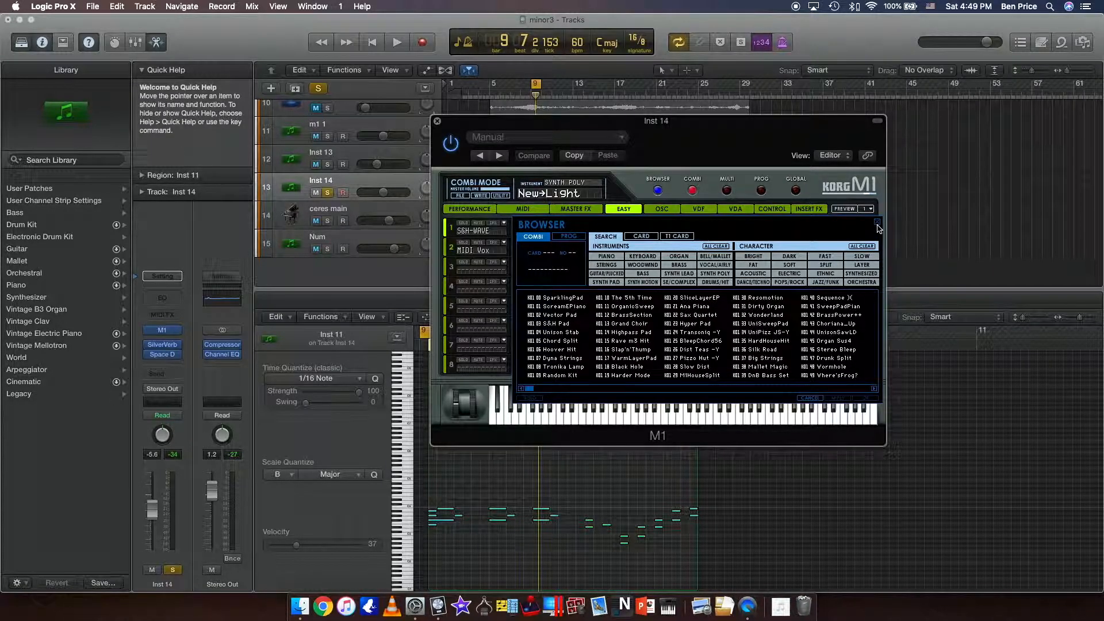
pyautogui.click(877, 223)
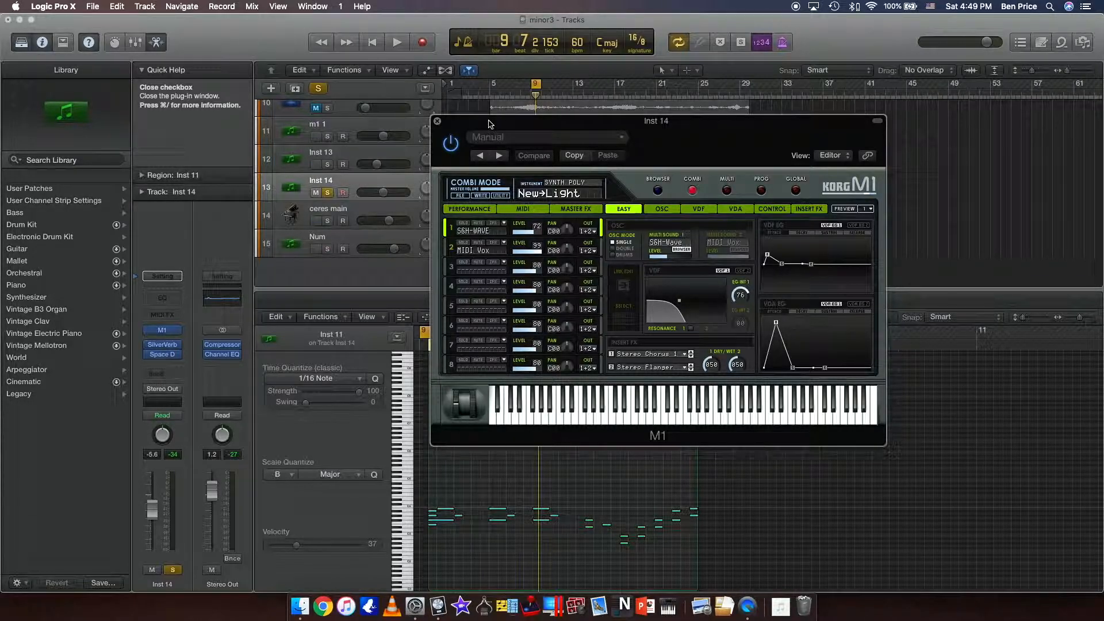
# View the M1's OSC and VDF pages, return to the EASY page, and close the plug-in.
pyautogui.click(657, 213)
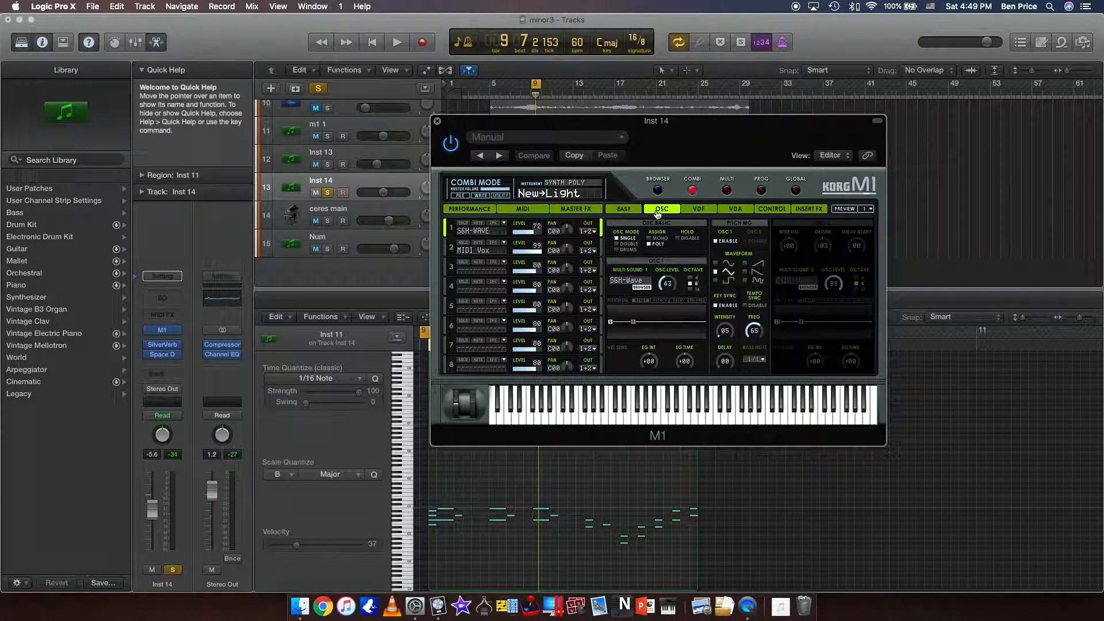
pyautogui.click(702, 211)
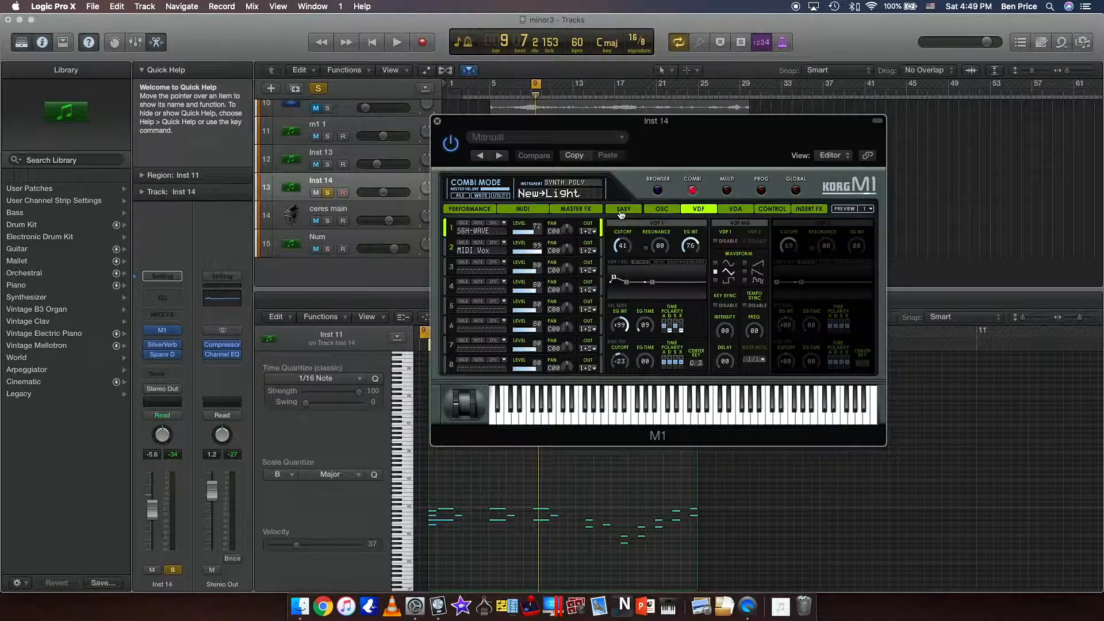
pyautogui.click(621, 215)
pyautogui.click(661, 214)
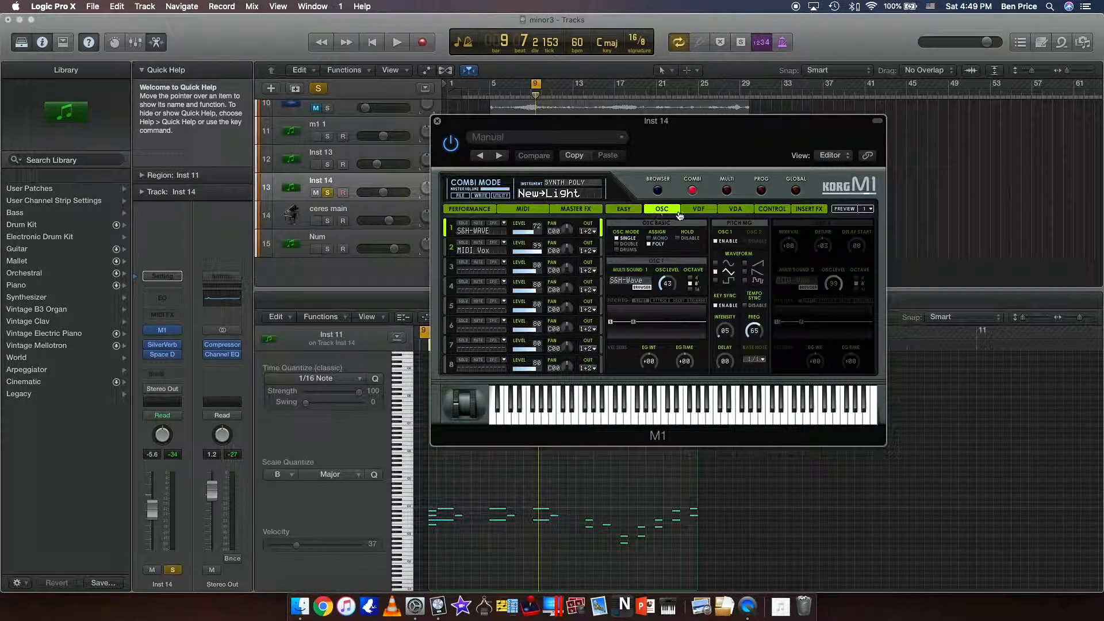
pyautogui.click(685, 213)
pyautogui.click(632, 214)
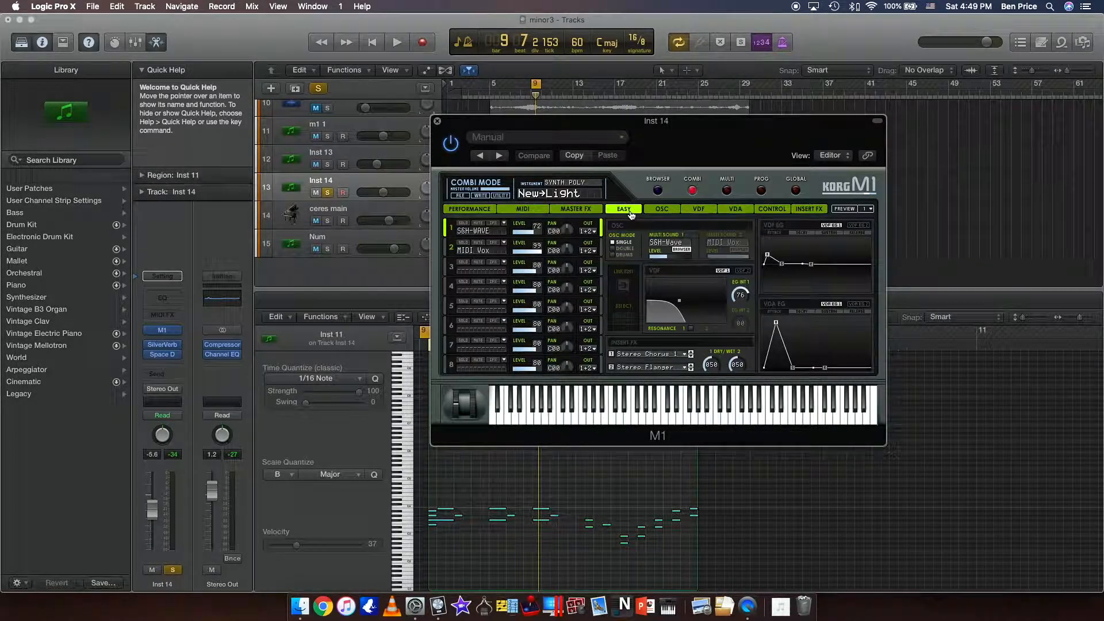
pyautogui.click(438, 122)
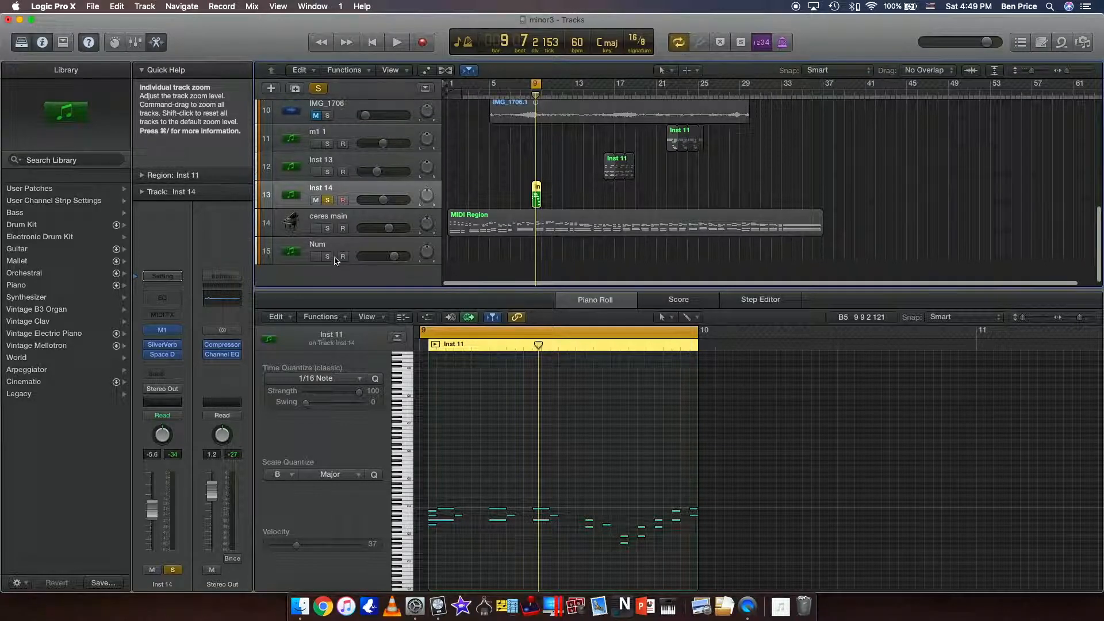
# Select the Ambient guitar track, inspect its Compressor with the Platinum Analog Tape preset, and close the plug-in.
pyautogui.scroll(2, 336, 261)
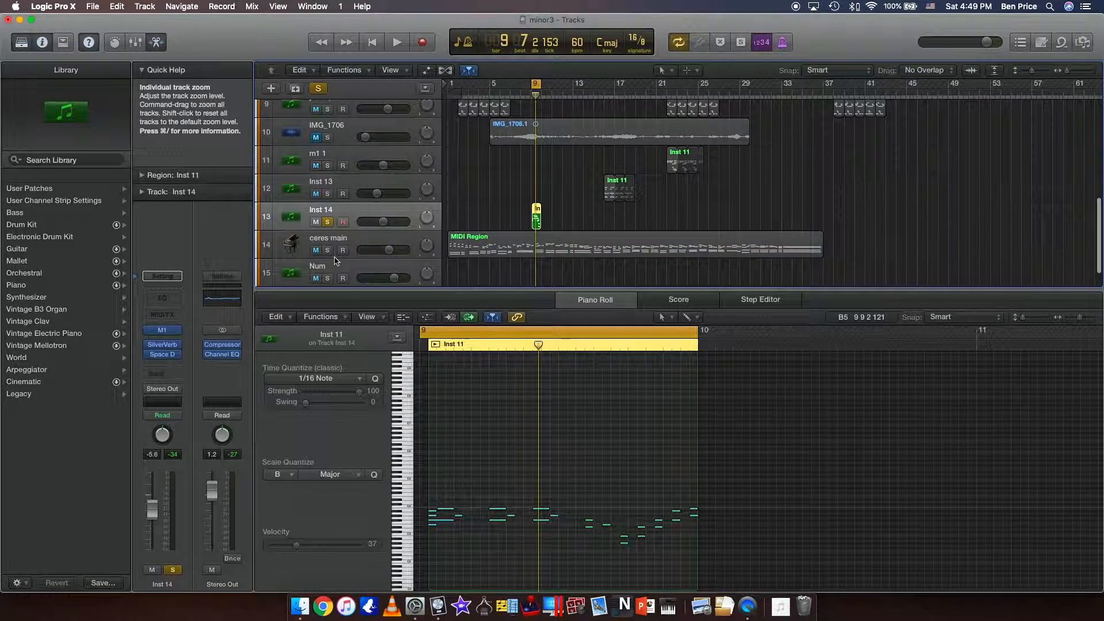
pyautogui.scroll(1, 344, 184)
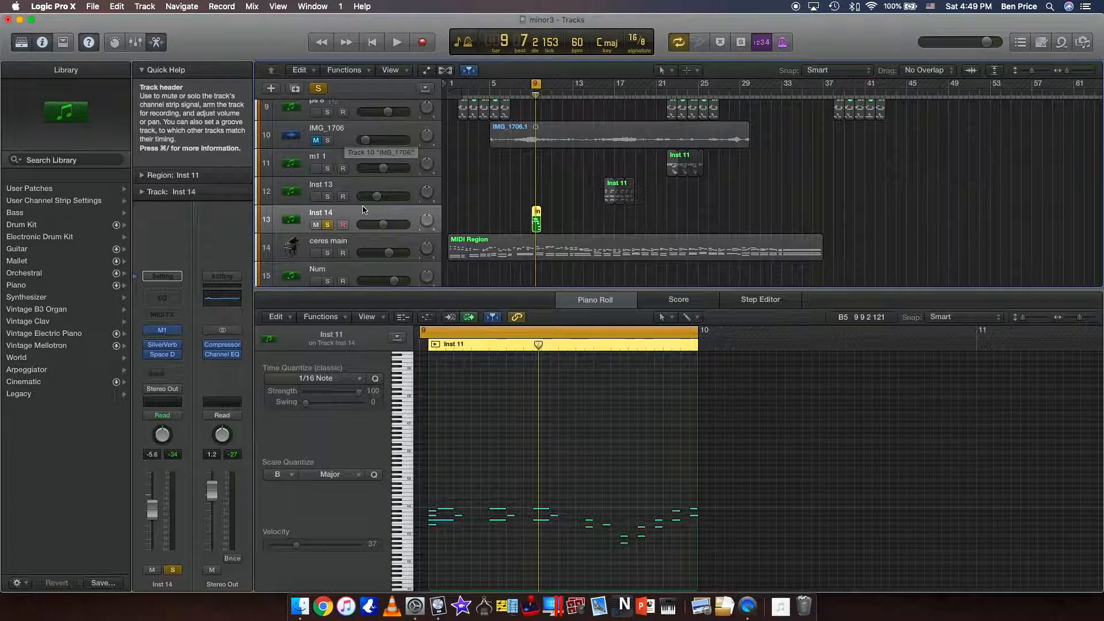
pyautogui.scroll(3, 356, 184)
pyautogui.scroll(2, 362, 210)
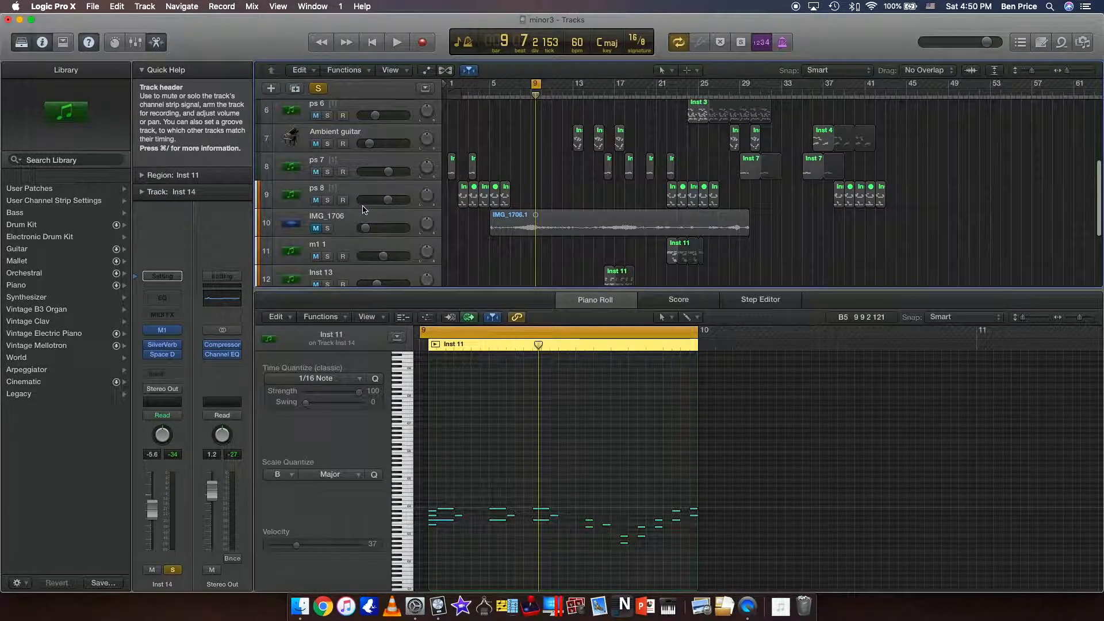
pyautogui.scroll(2, 362, 210)
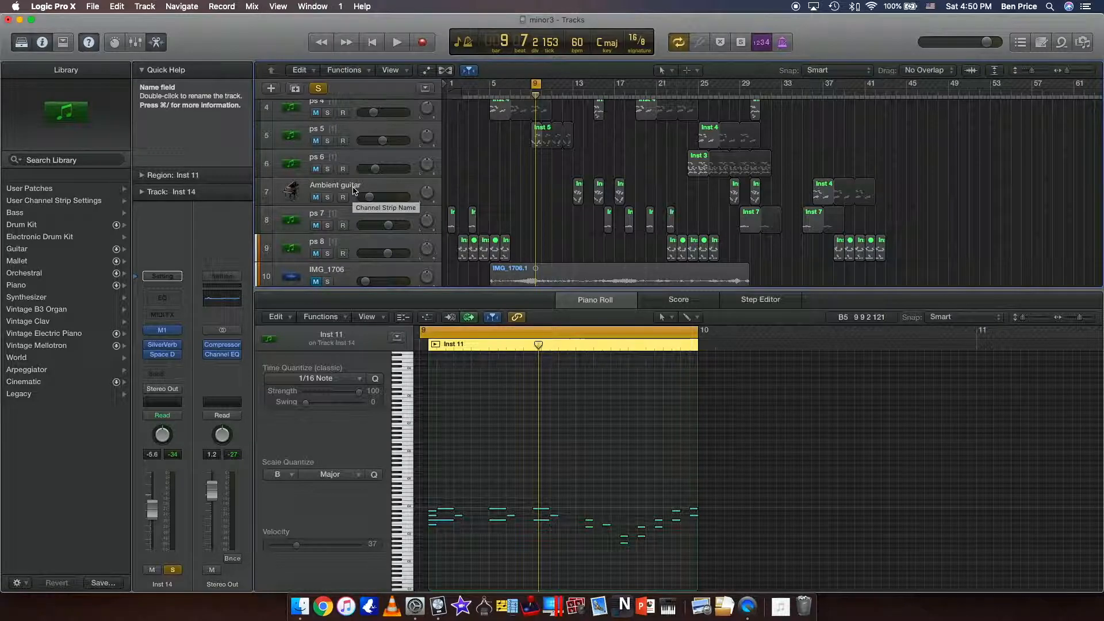
pyautogui.click(354, 189)
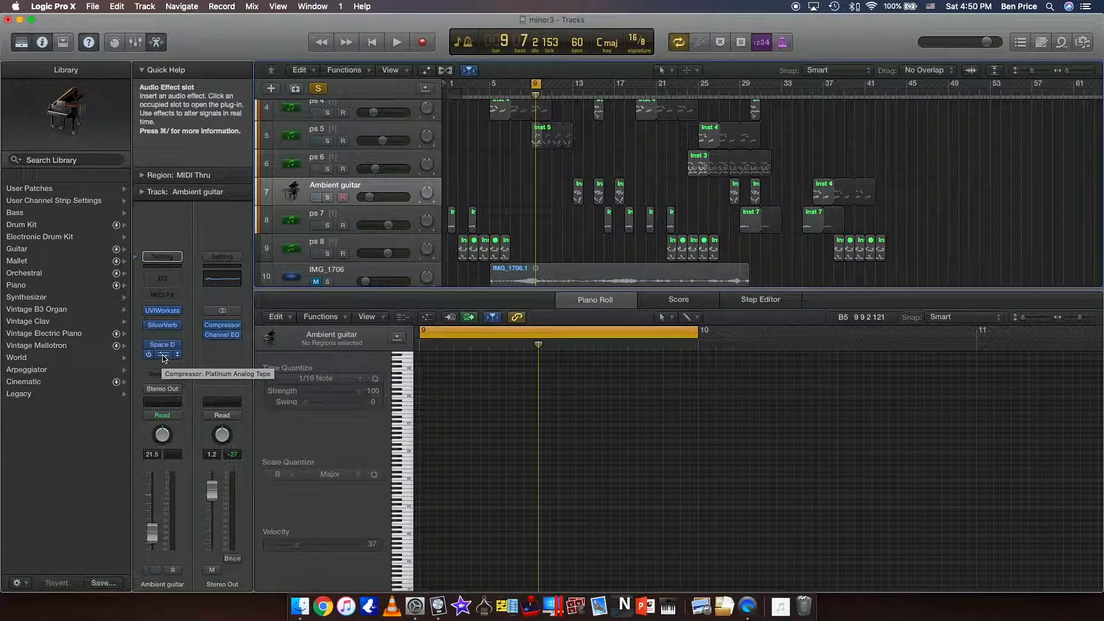
pyautogui.click(164, 358)
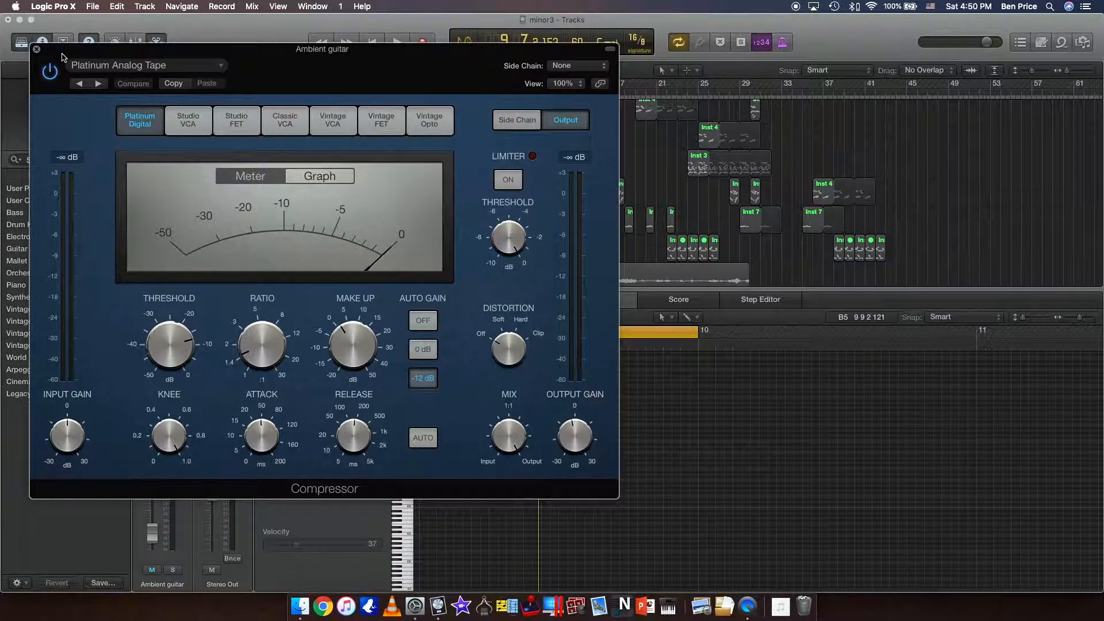
pyautogui.click(36, 53)
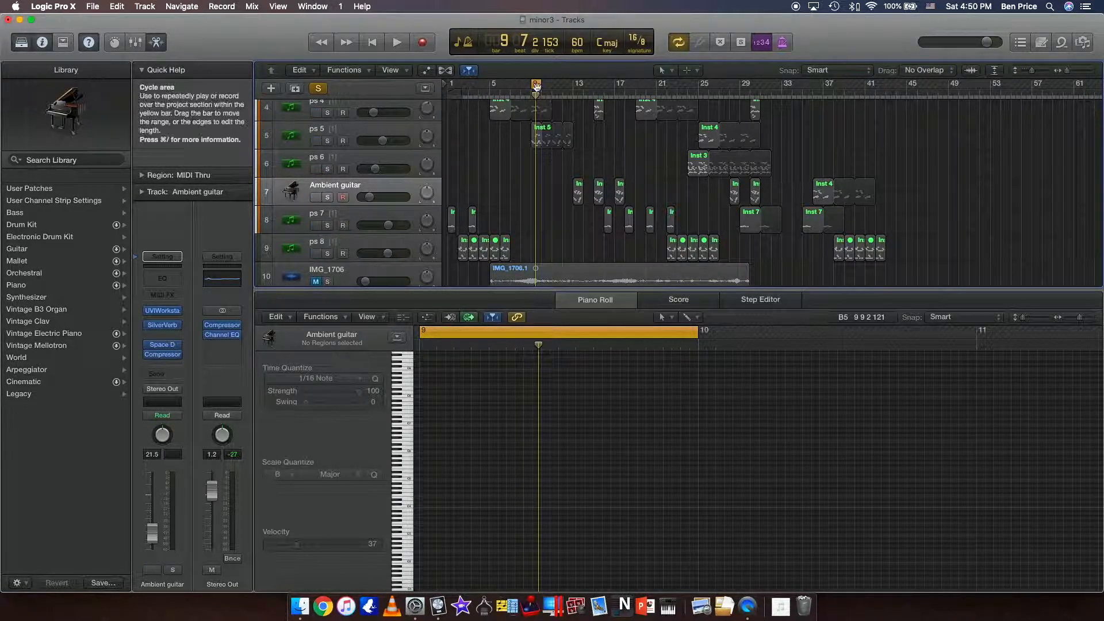
# Move the cycle range to bar 13 and solo the Ambient guitar track.
pyautogui.moveTo(535, 83); pyautogui.dragTo(578, 84)
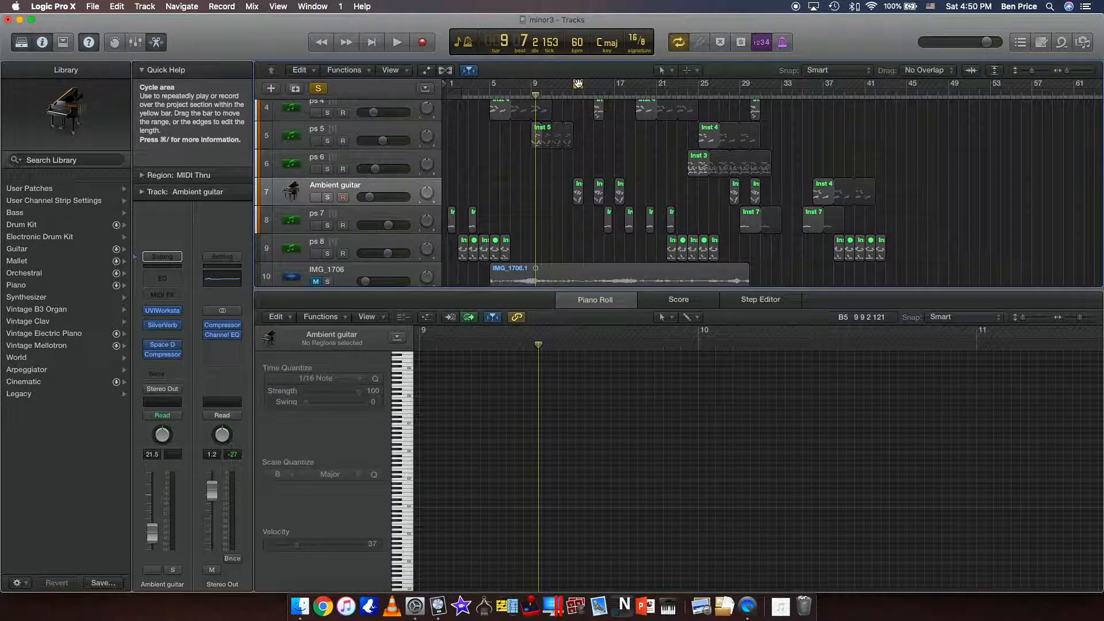
pyautogui.moveTo(577, 84); pyautogui.dragTo(578, 84)
pyautogui.click(377, 193)
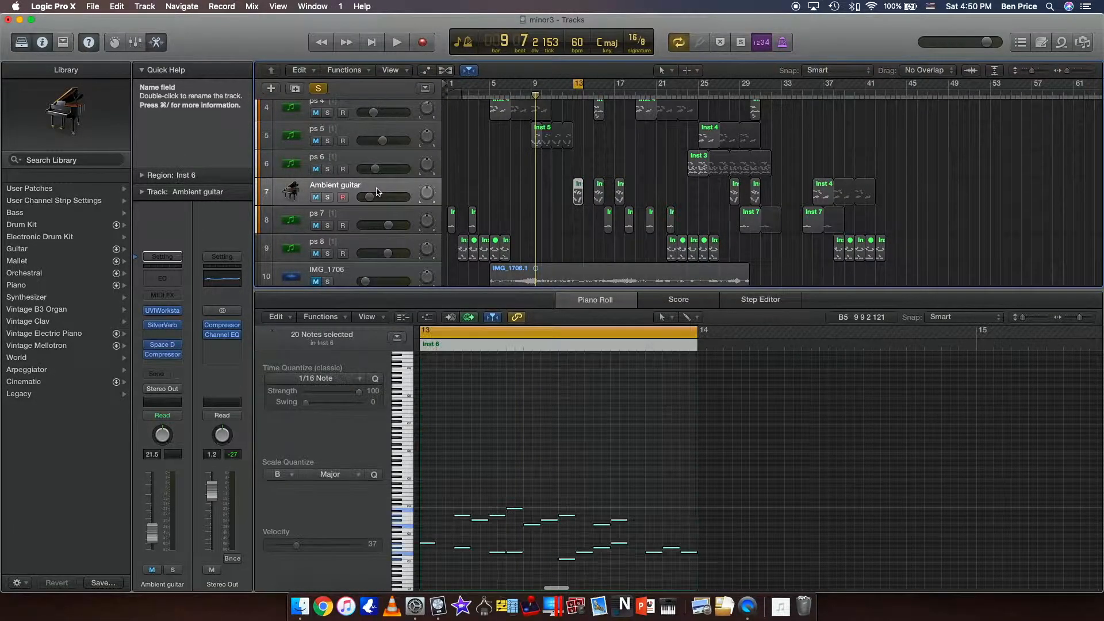
pyautogui.click(328, 197)
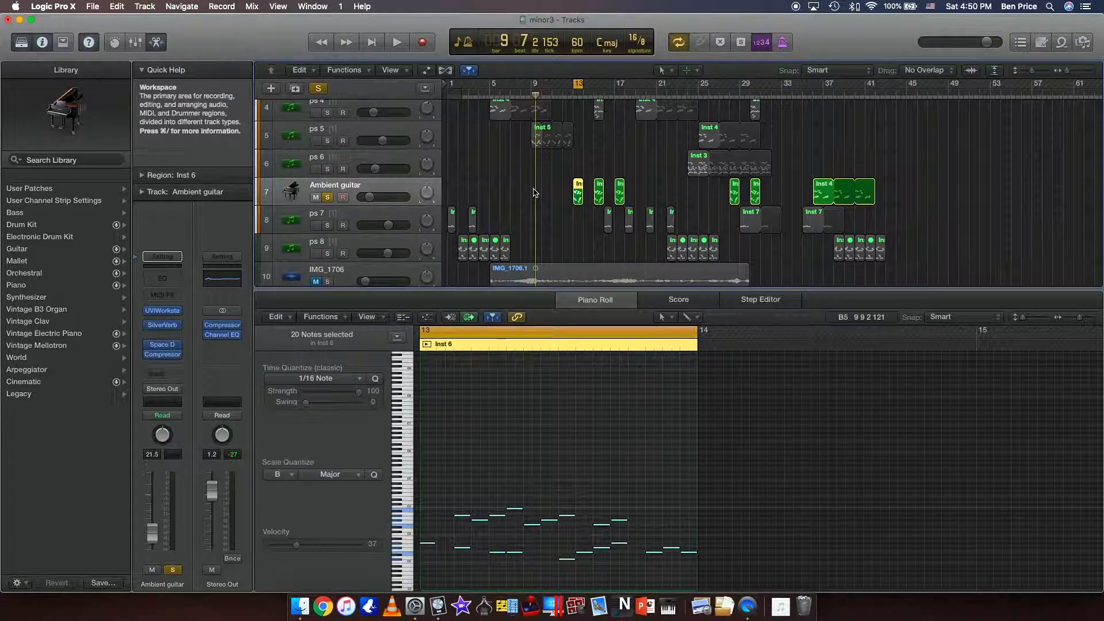
# Play the soloed Ambient guitar region at bar 13 with its effects on, and stop playback.
pyautogui.scroll(-3, 534, 192)
pyautogui.scroll(-4, 535, 193)
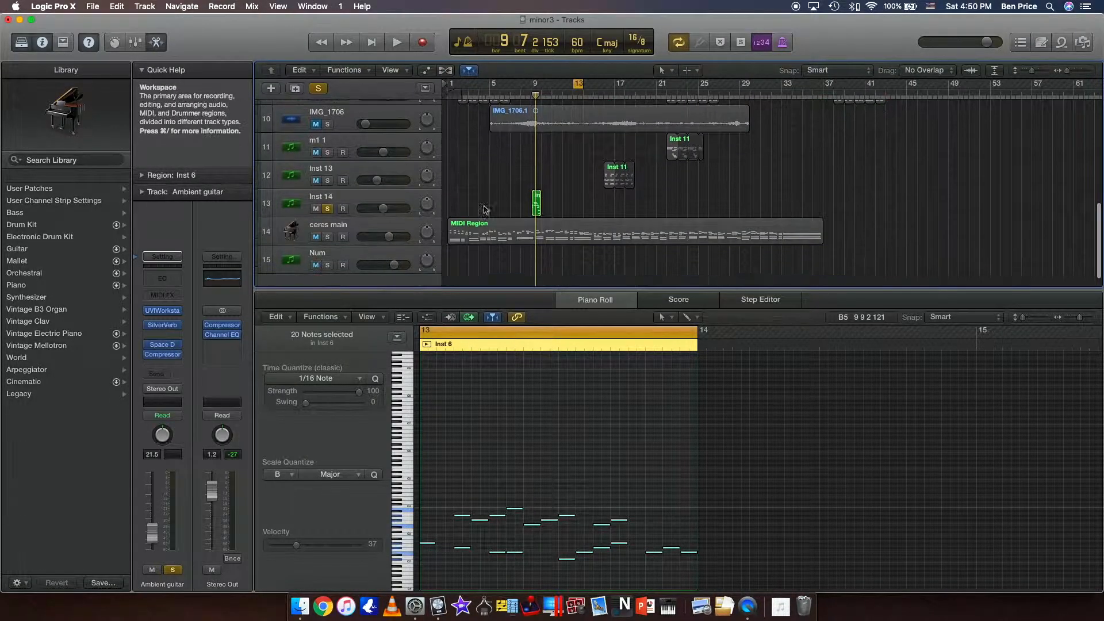
pyautogui.scroll(9, 477, 185)
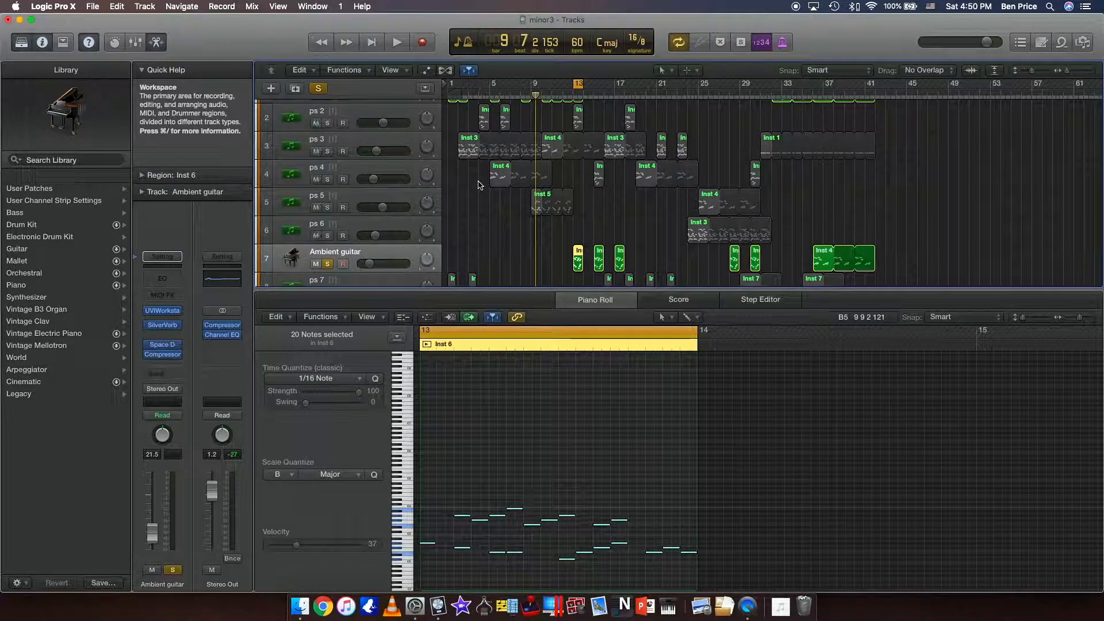
pyautogui.press('space')
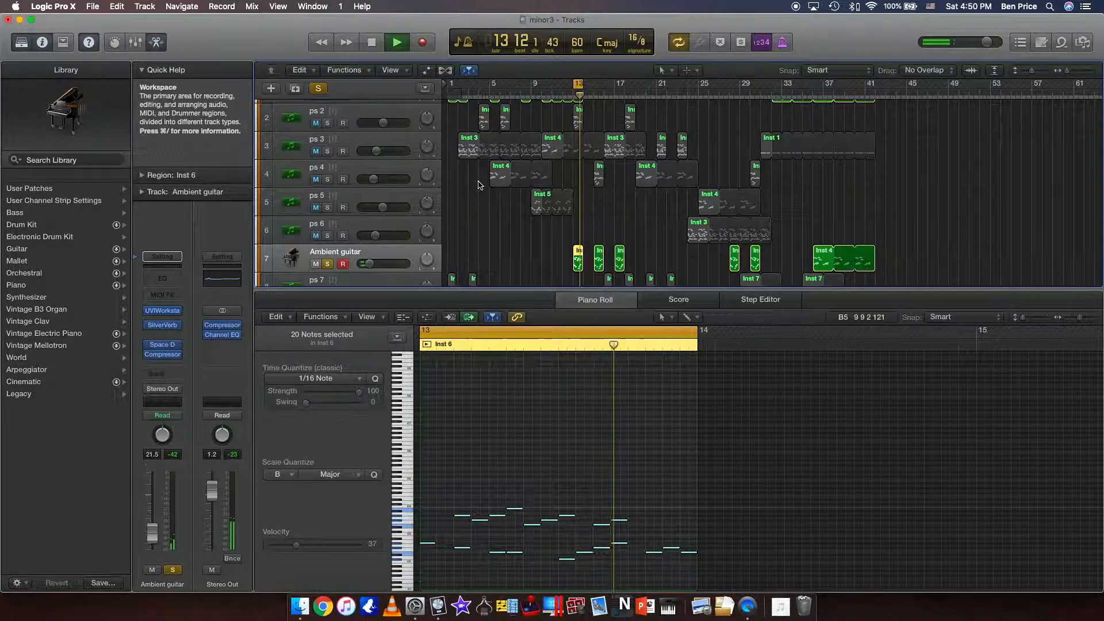
pyautogui.press('space')
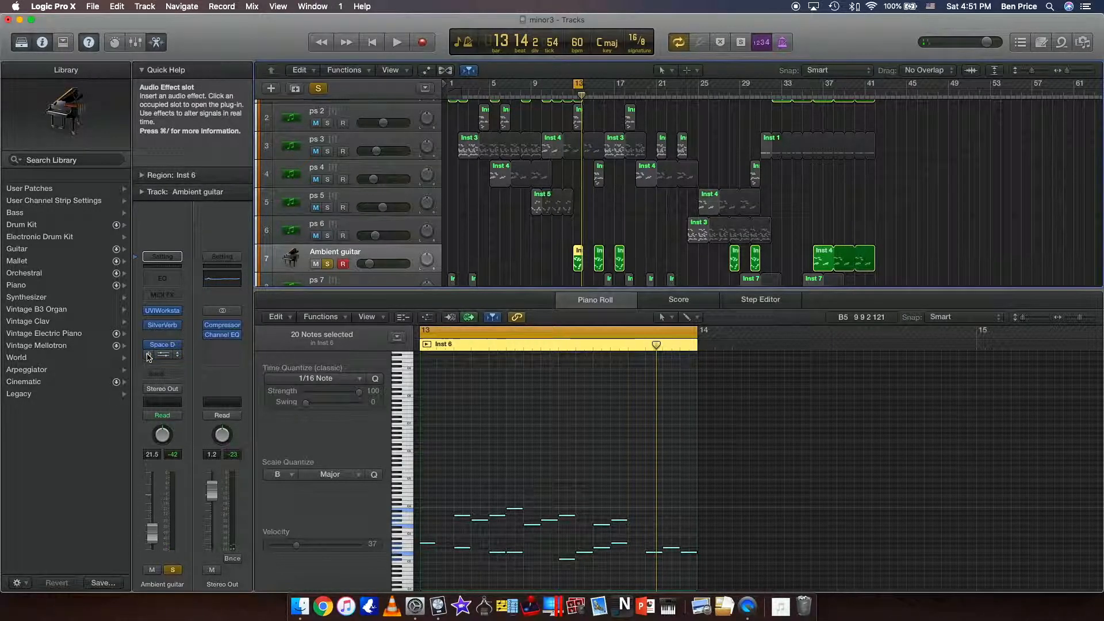
# Replay the Ambient guitar region while bypassing its Compressor and raising the master volume, and stop playback.
pyautogui.press('space')
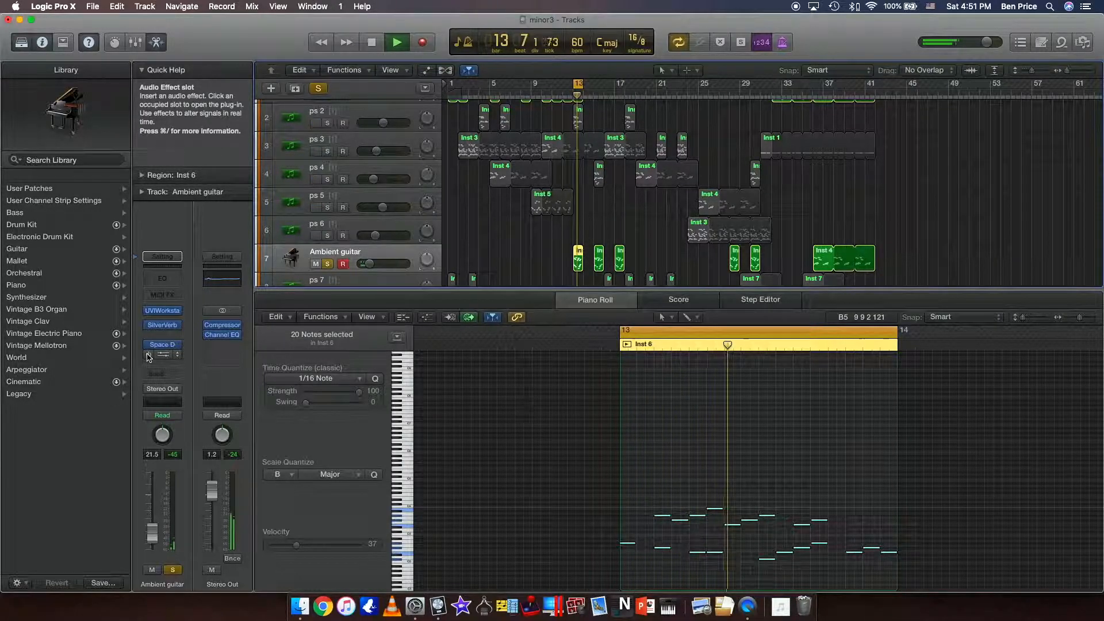
pyautogui.press('XF86AudioRaiseVolume')
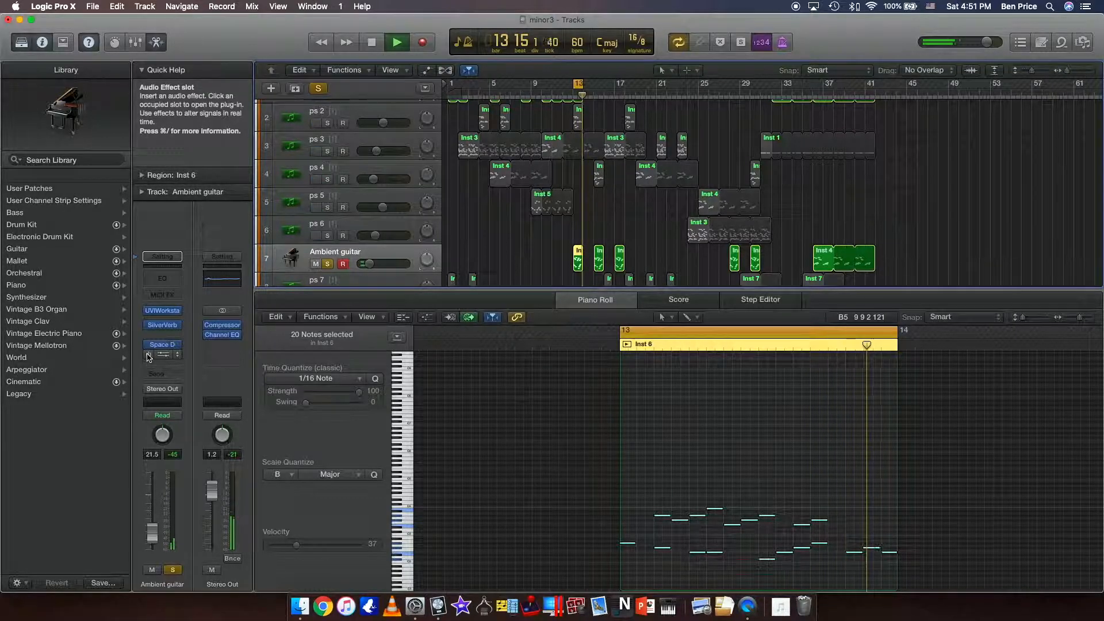
pyautogui.moveTo(987, 41); pyautogui.dragTo(1005, 46)
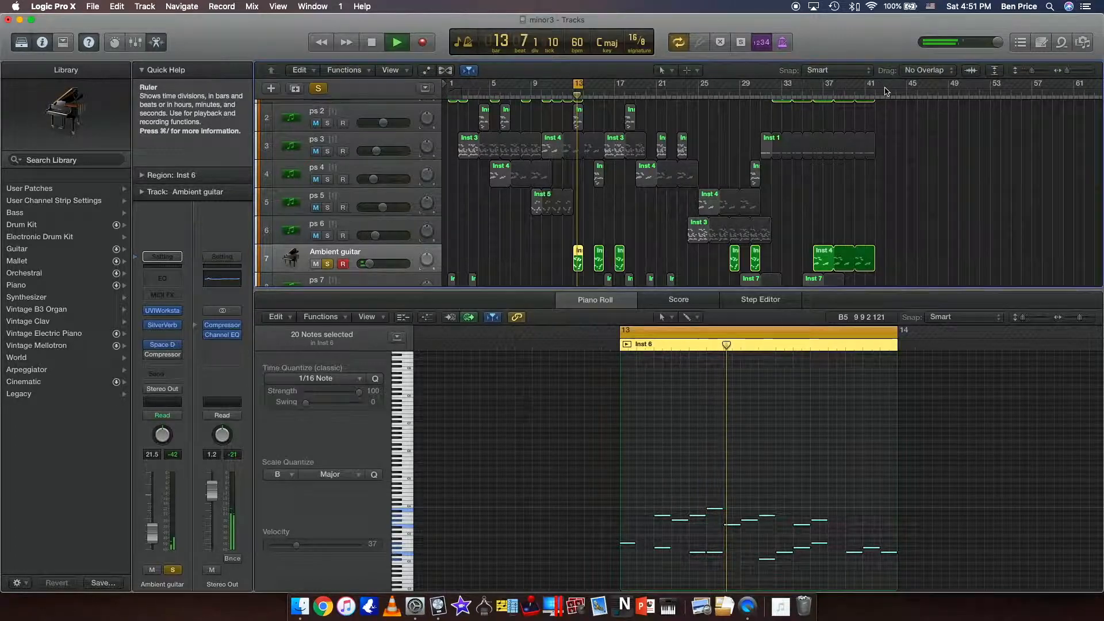
pyautogui.press('space')
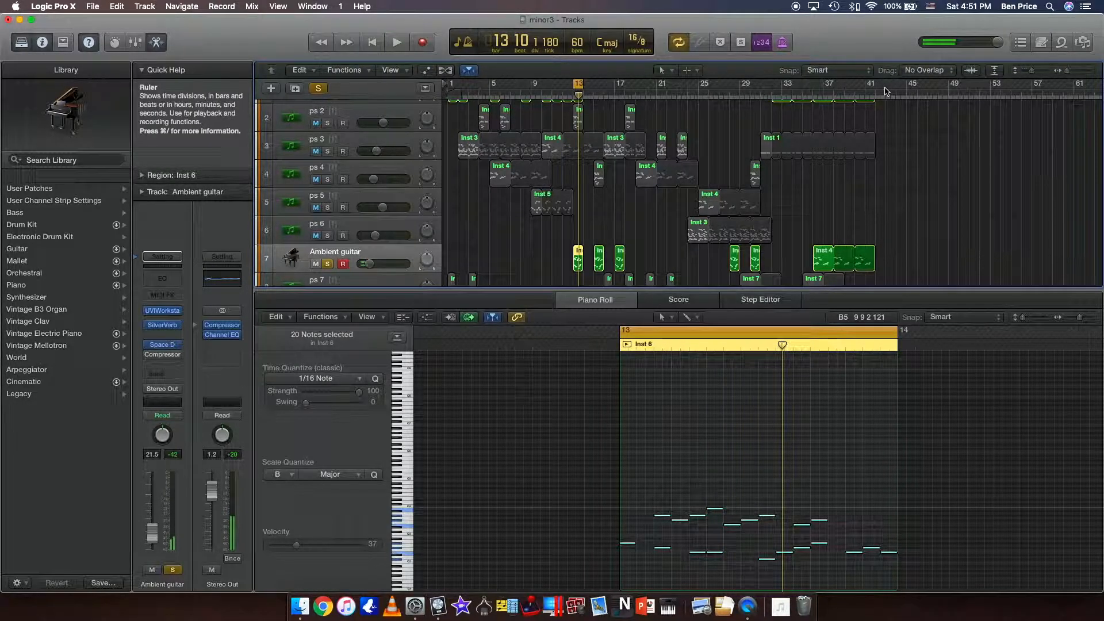
# Bypass SilverVerb and Space Designer on the Ambient guitar track, and play the dry region briefly.
pyautogui.click(149, 326)
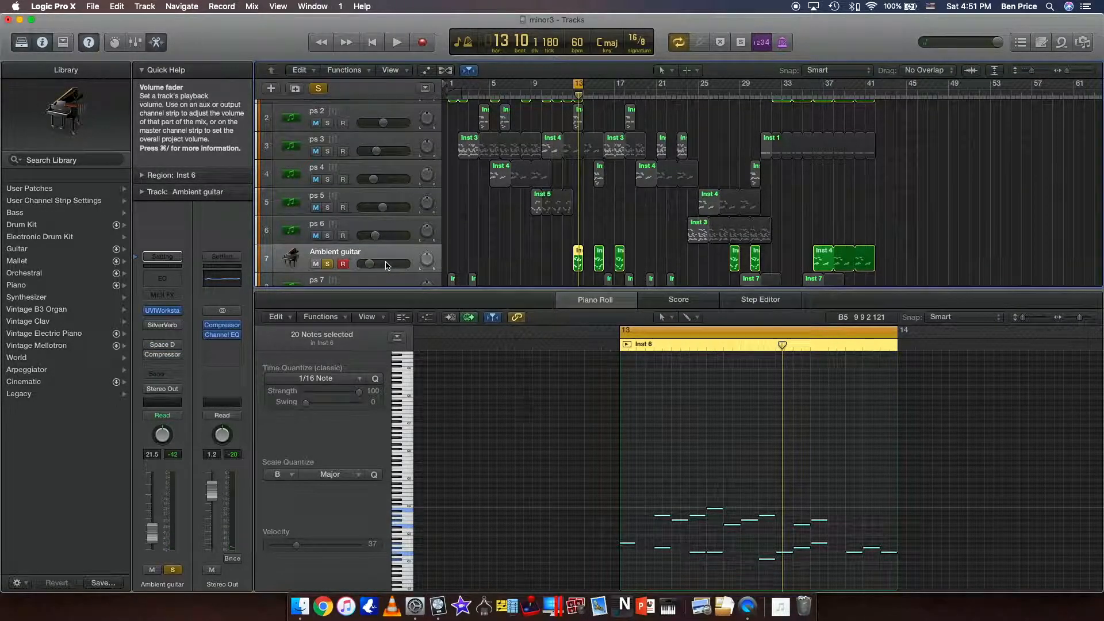
pyautogui.press('space')
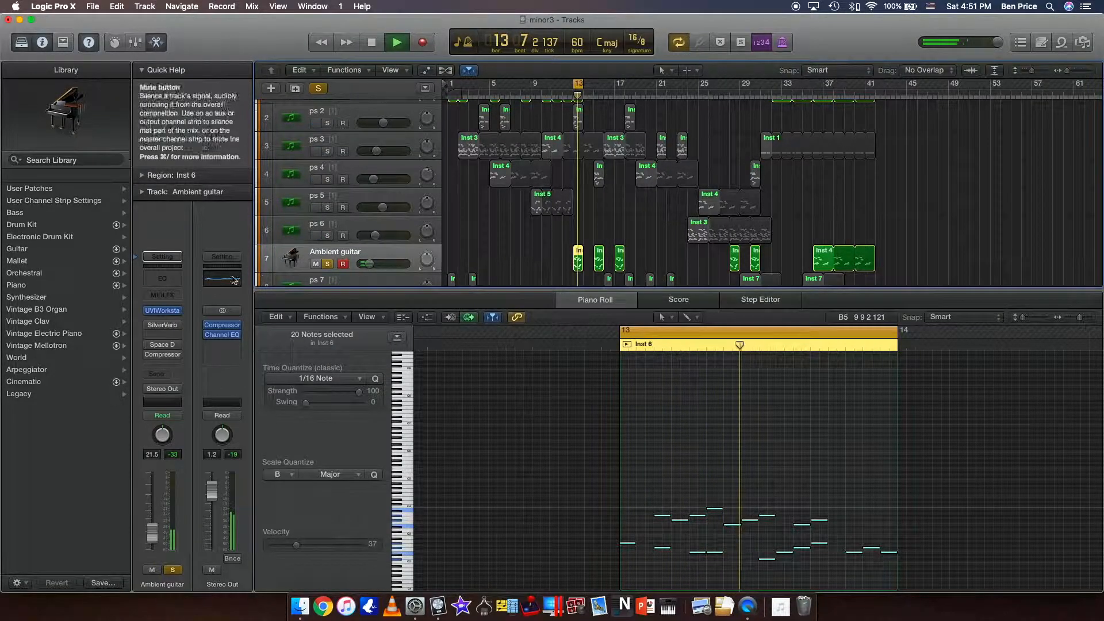
pyautogui.press('space')
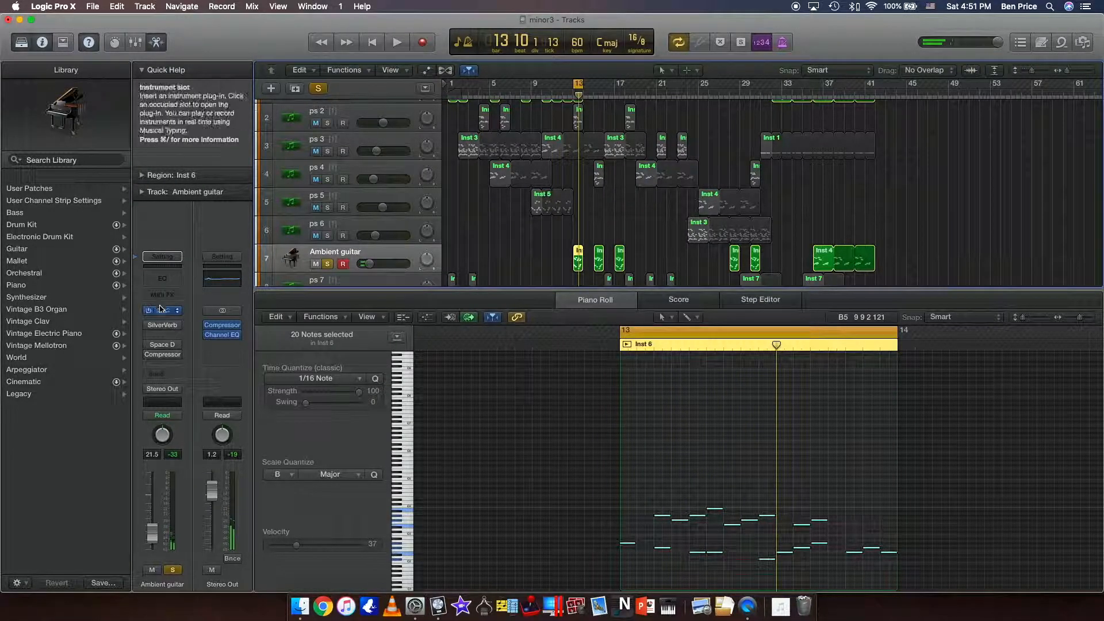
# Open the Ambient guitar track's UVIWorkstation instrument to view the Sunbird guitar, and reposition its window.
pyautogui.click(161, 314)
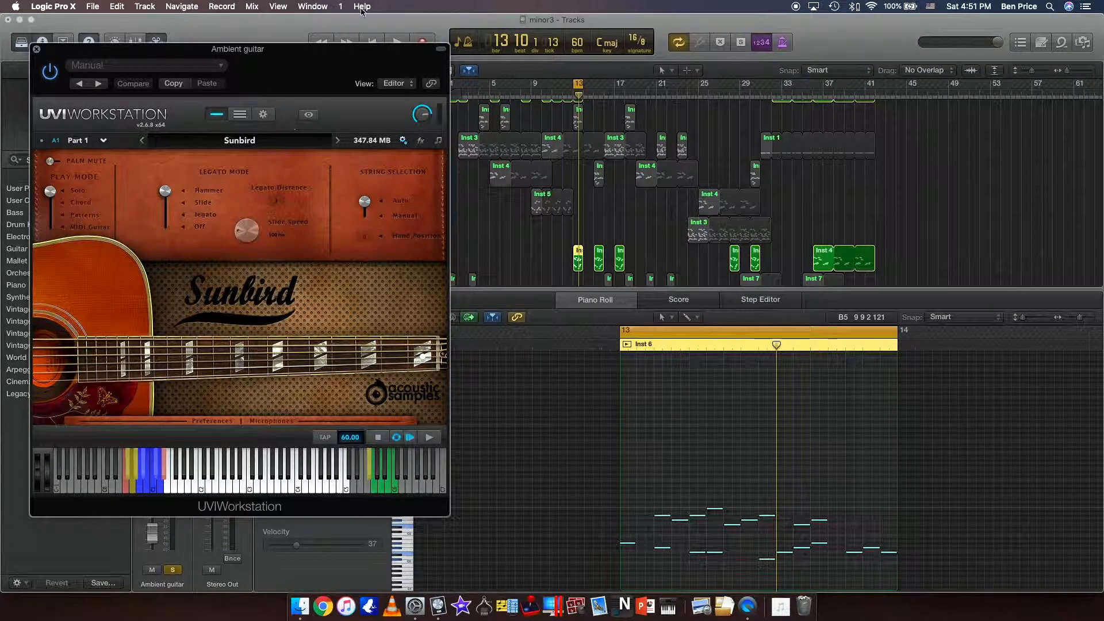
pyautogui.moveTo(316, 79); pyautogui.dragTo(406, 71)
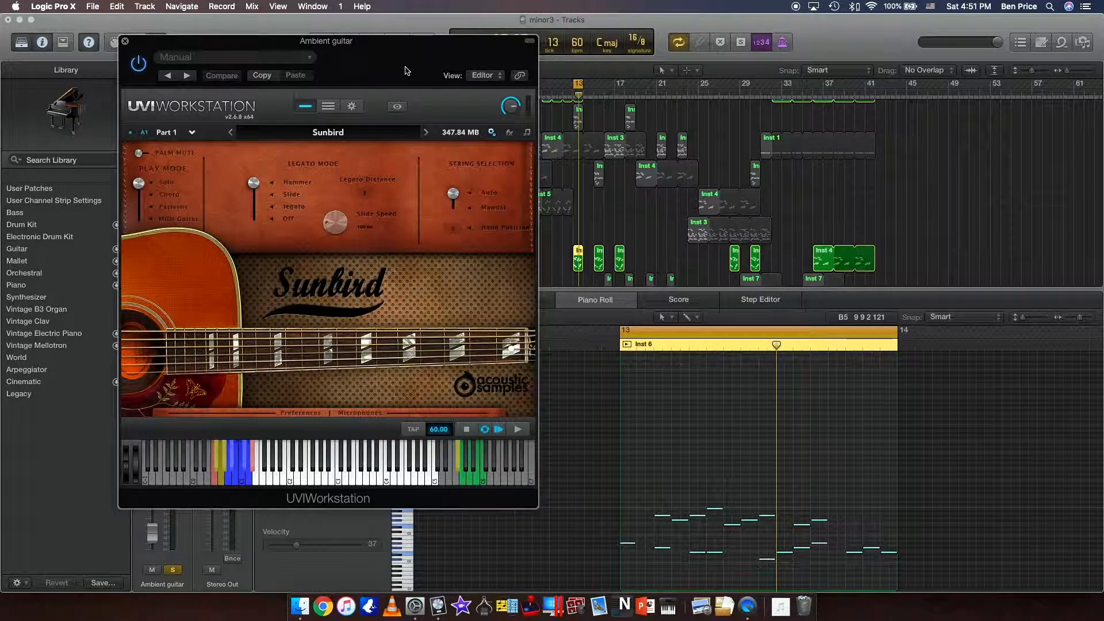
pyautogui.moveTo(401, 58); pyautogui.dragTo(318, 111)
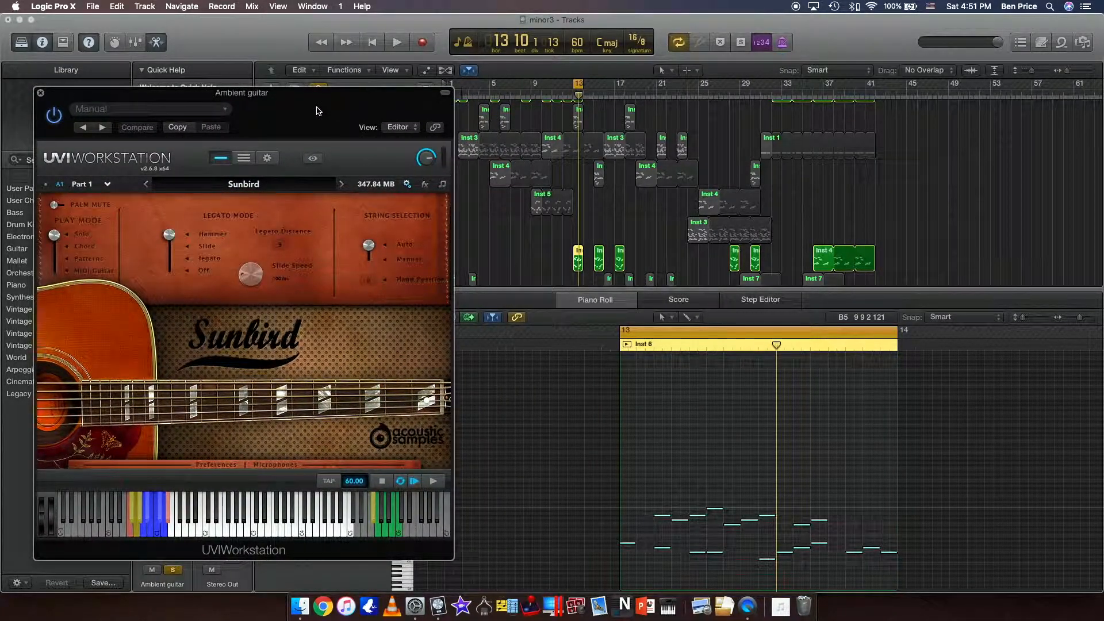
# Browse UVIWorkstation's Sunbird, Percussiv-AS, Akouskontr, UKU and WoodBoxes soundbanks without loading another instrument, and close the plug-in window.
pyautogui.moveTo(317, 111); pyautogui.dragTo(378, 119)
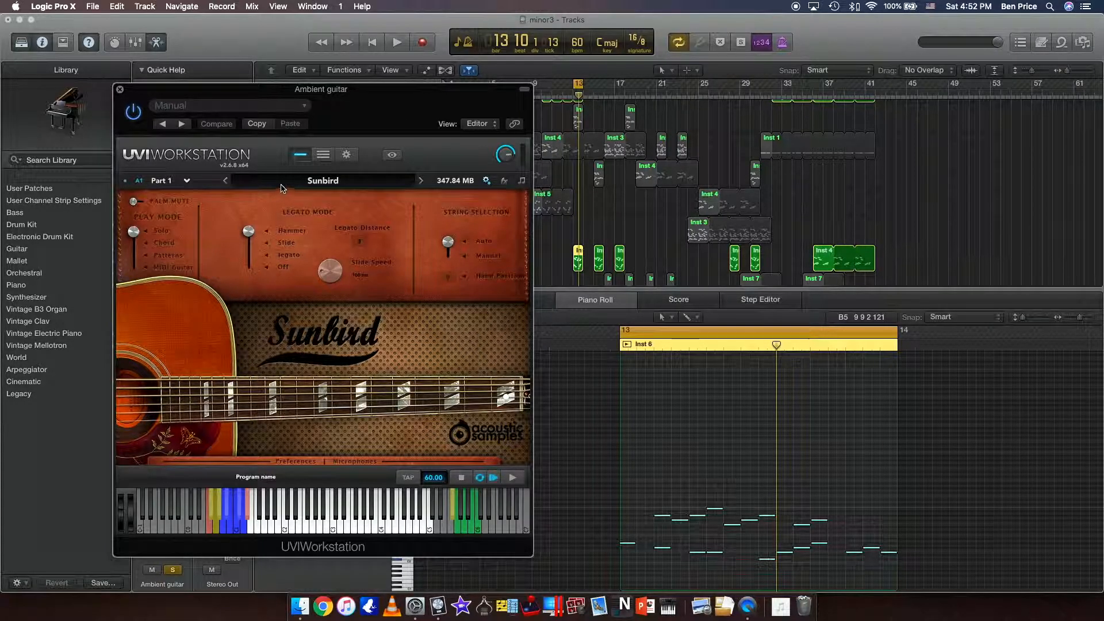
pyautogui.click(319, 186)
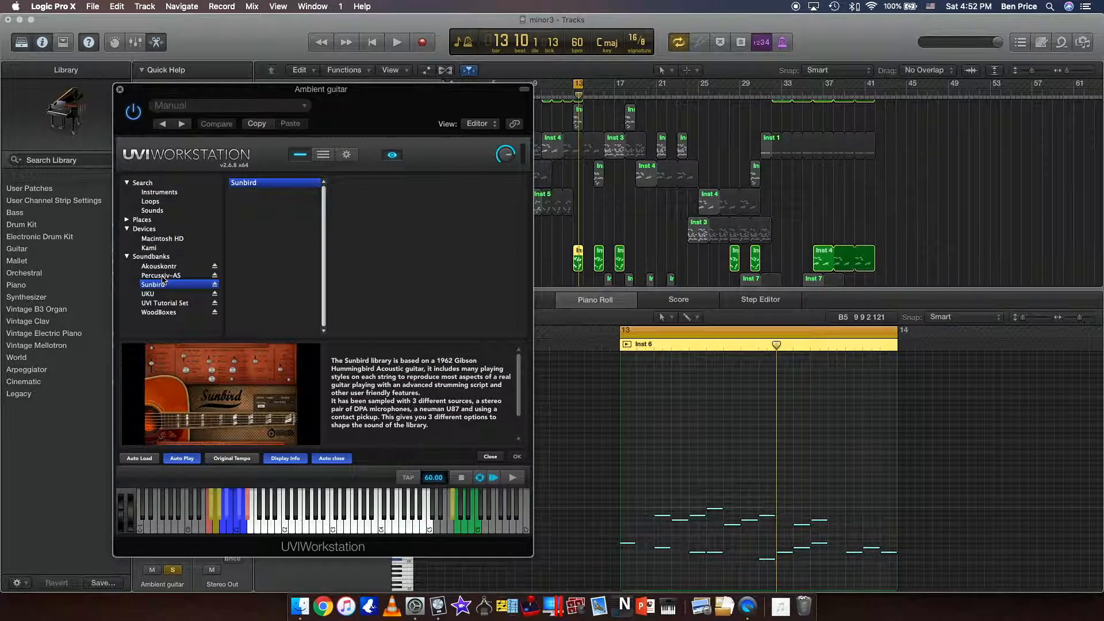
pyautogui.click(163, 275)
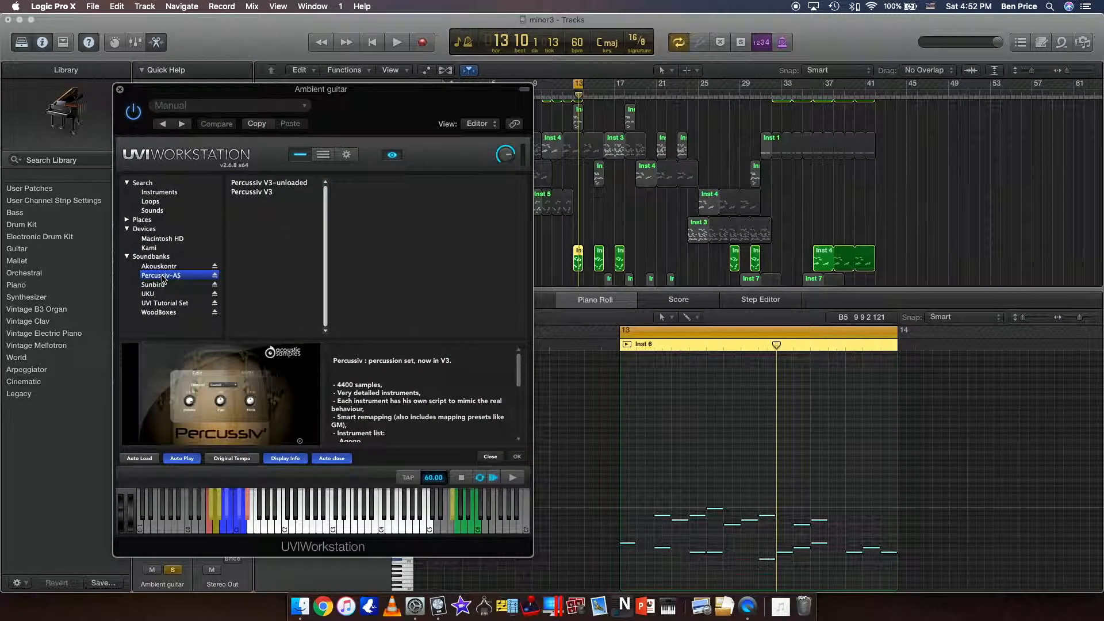
pyautogui.click(171, 267)
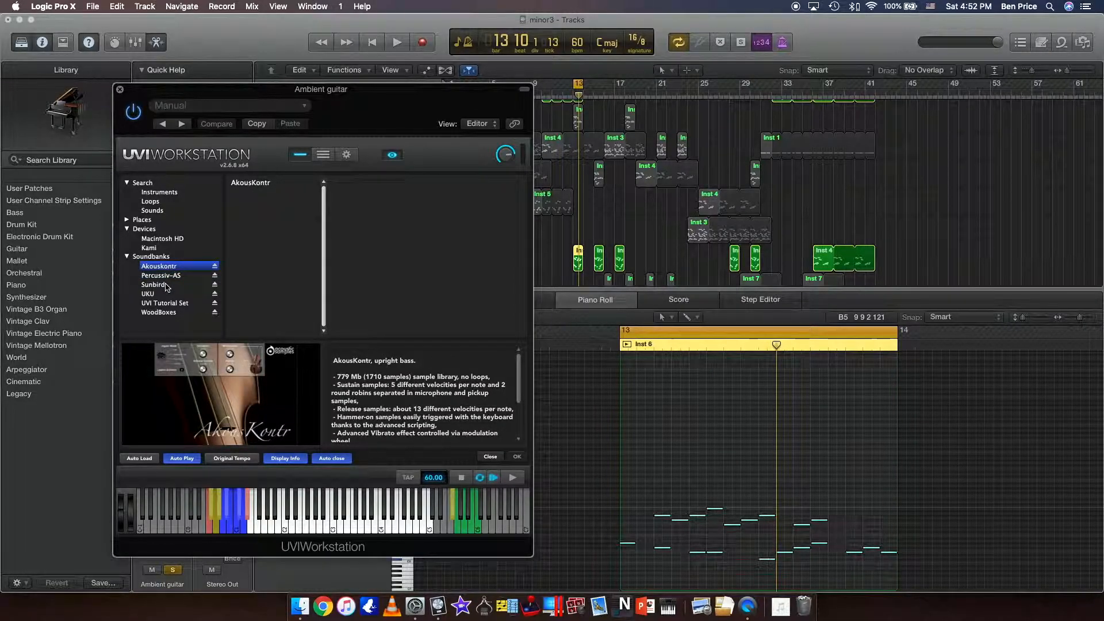
pyautogui.click(167, 286)
pyautogui.click(167, 294)
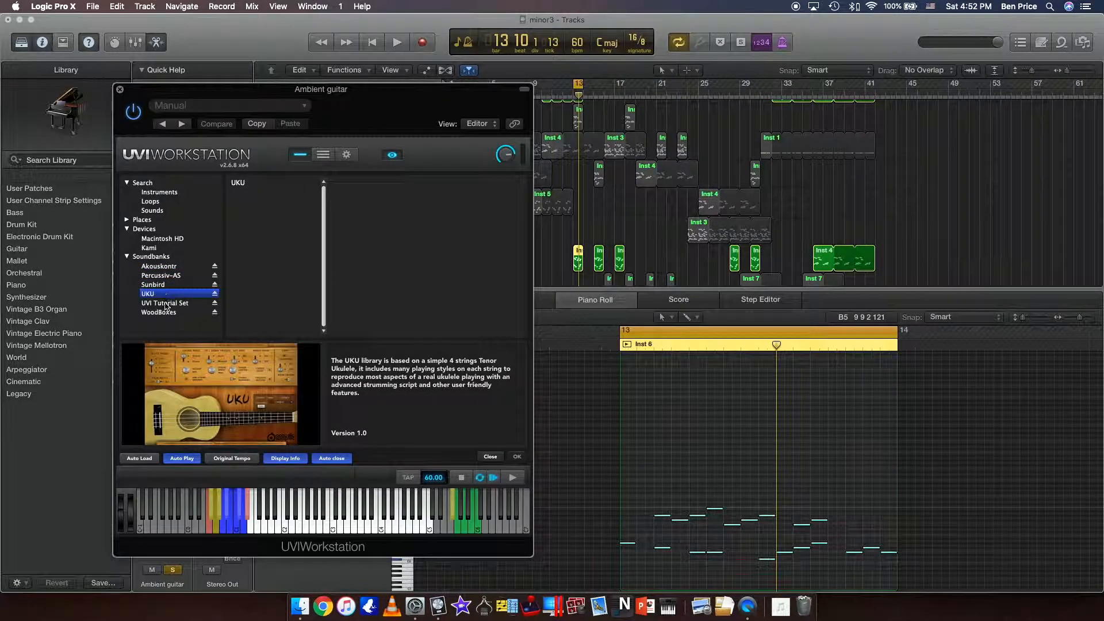
pyautogui.click(165, 312)
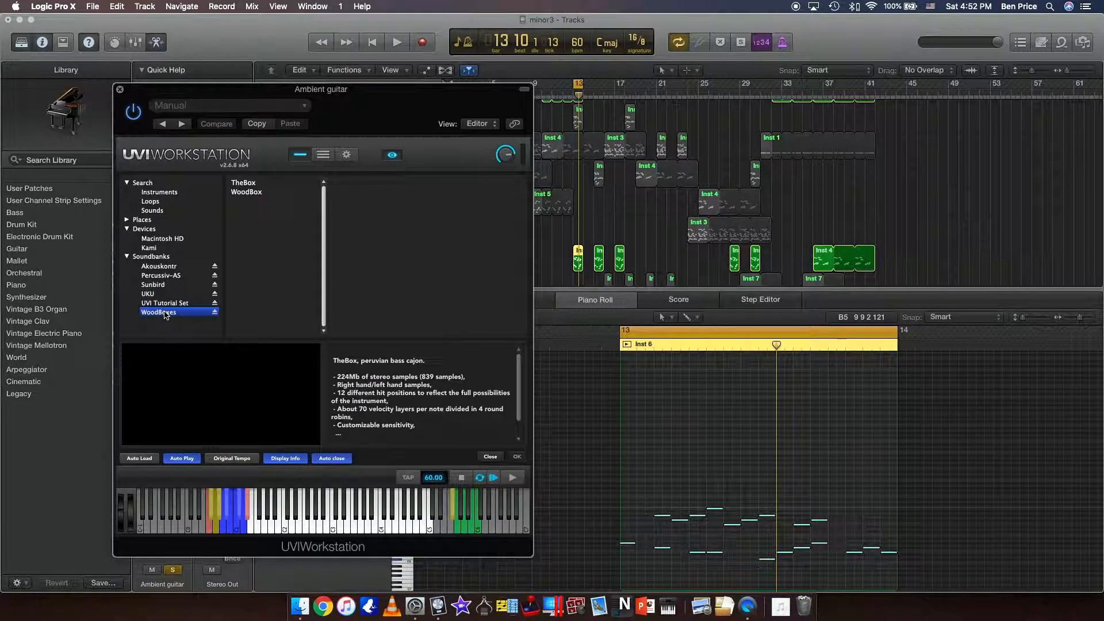
pyautogui.click(168, 267)
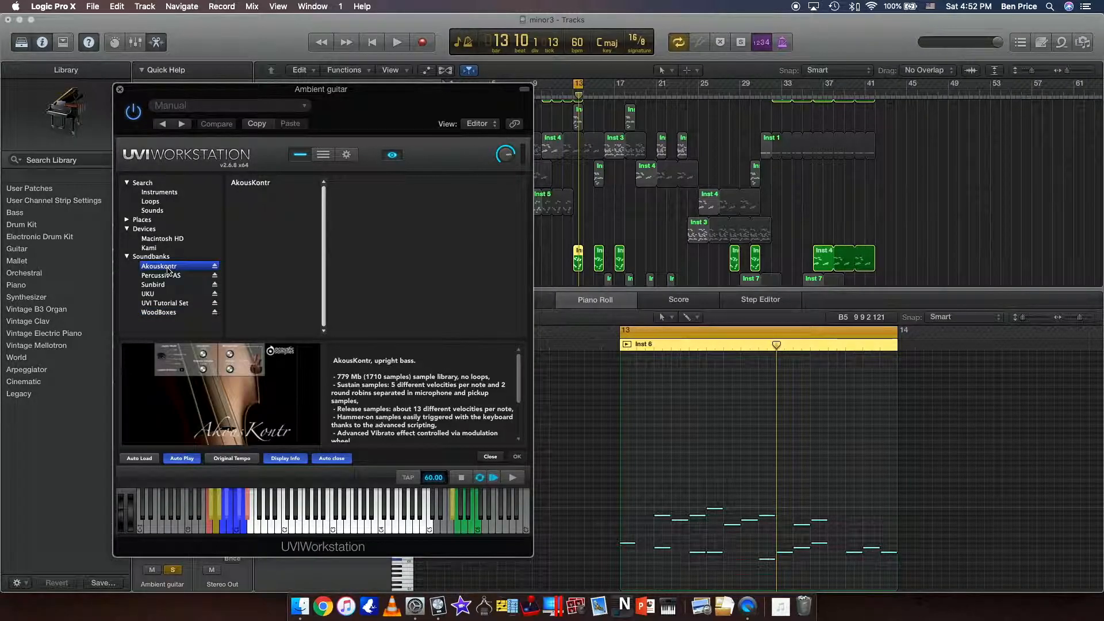
pyautogui.click(166, 284)
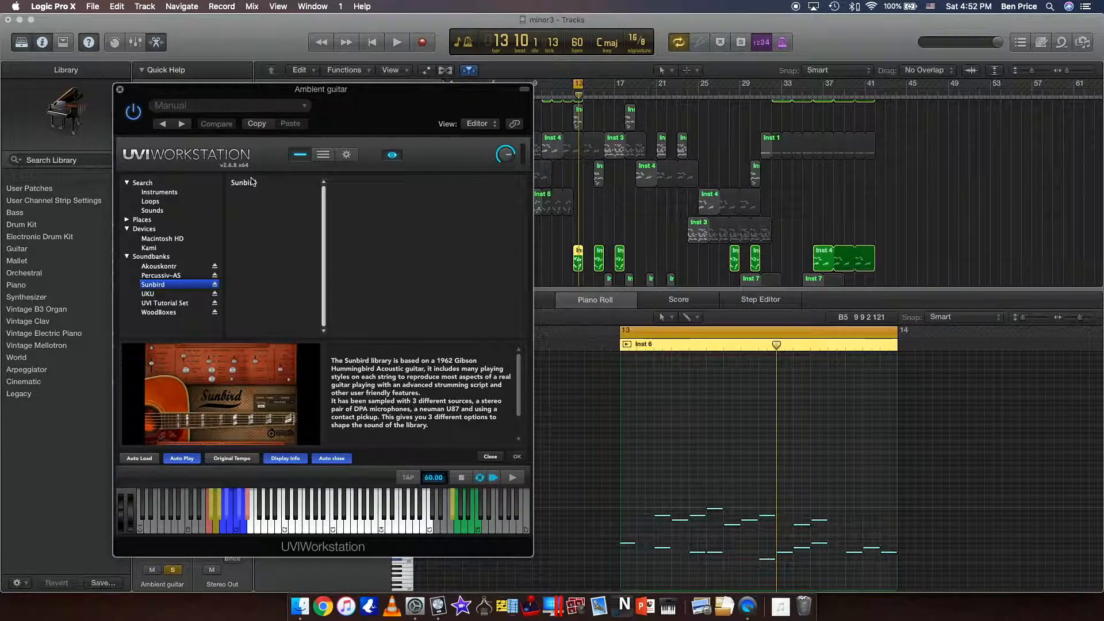
pyautogui.click(120, 91)
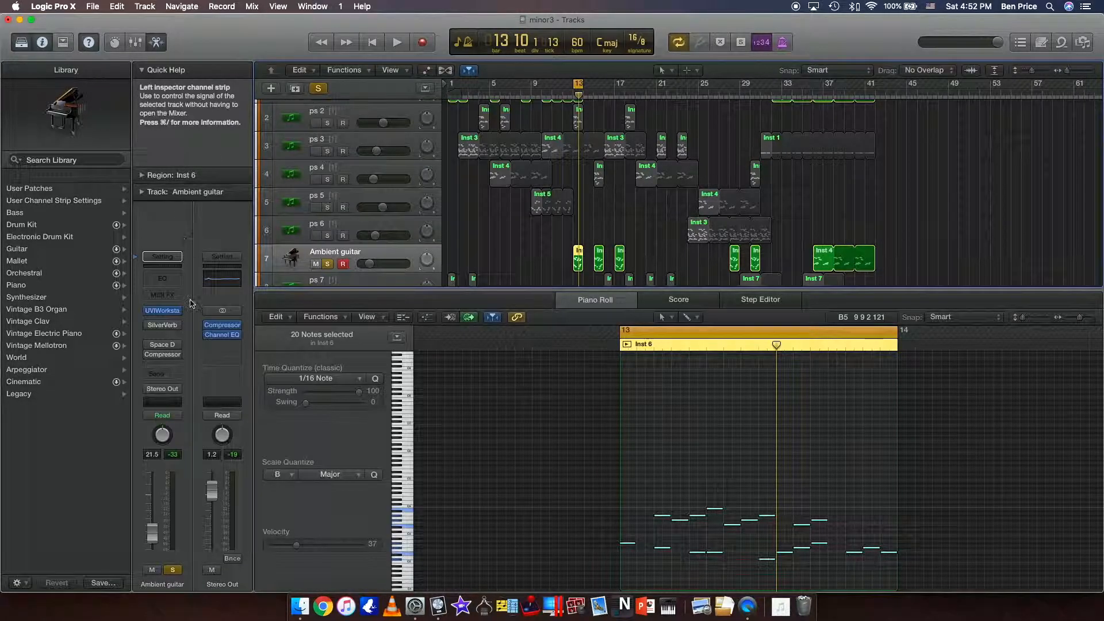
# Play the dry Ambient guitar region with the Sunbird instrument open, trying its Chord play mode and returning it to Solo.
pyautogui.press('space')
pyautogui.press('space')
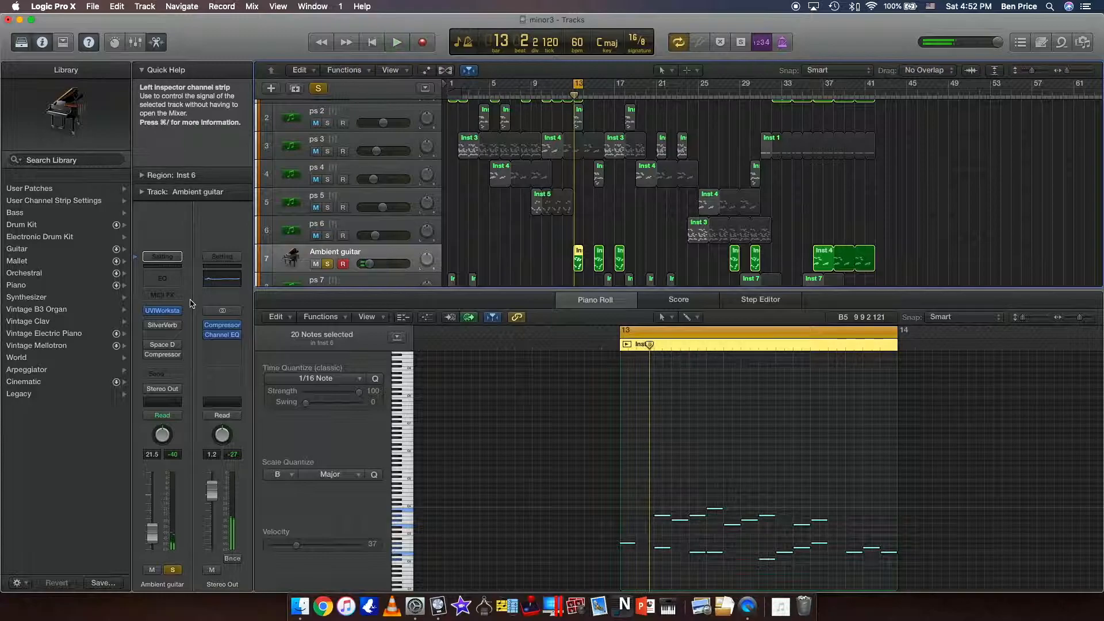
pyautogui.click(161, 313)
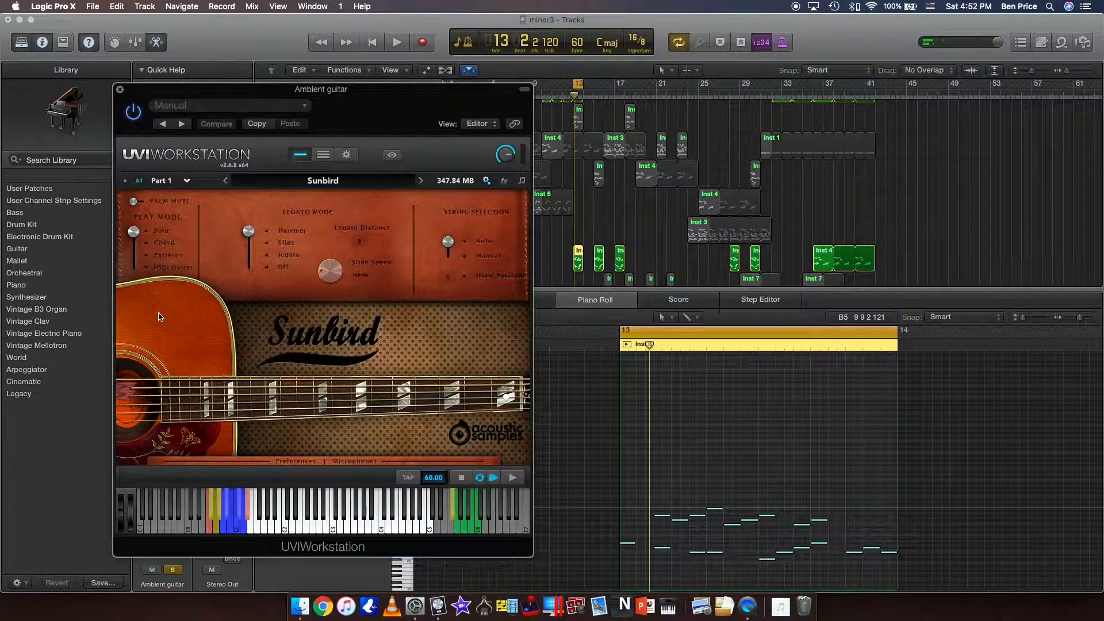
pyautogui.press('space')
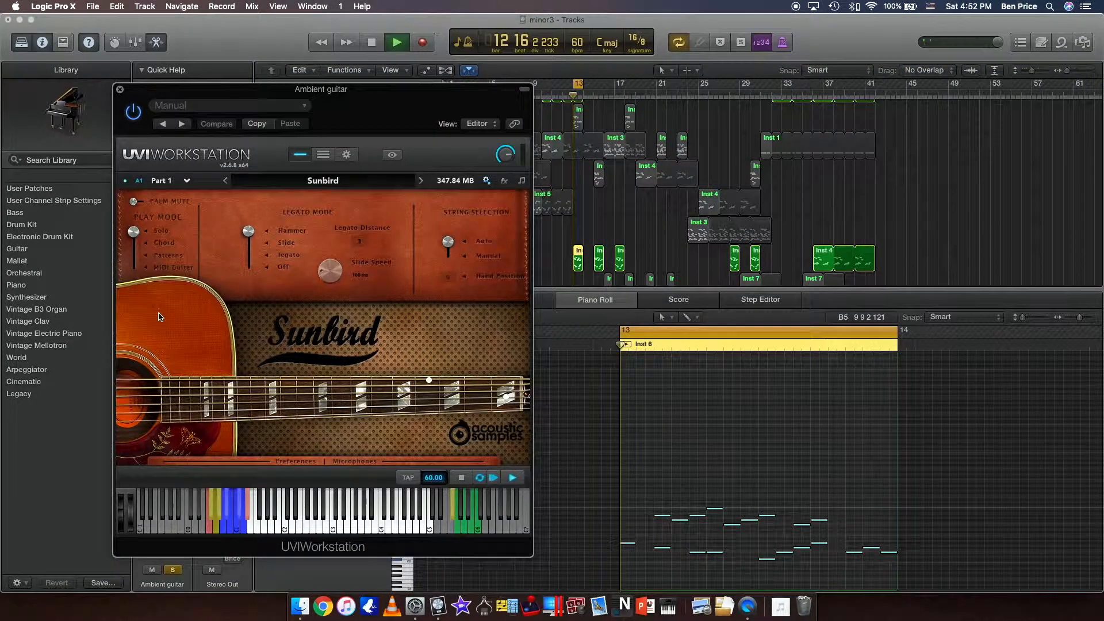
pyautogui.click(136, 245)
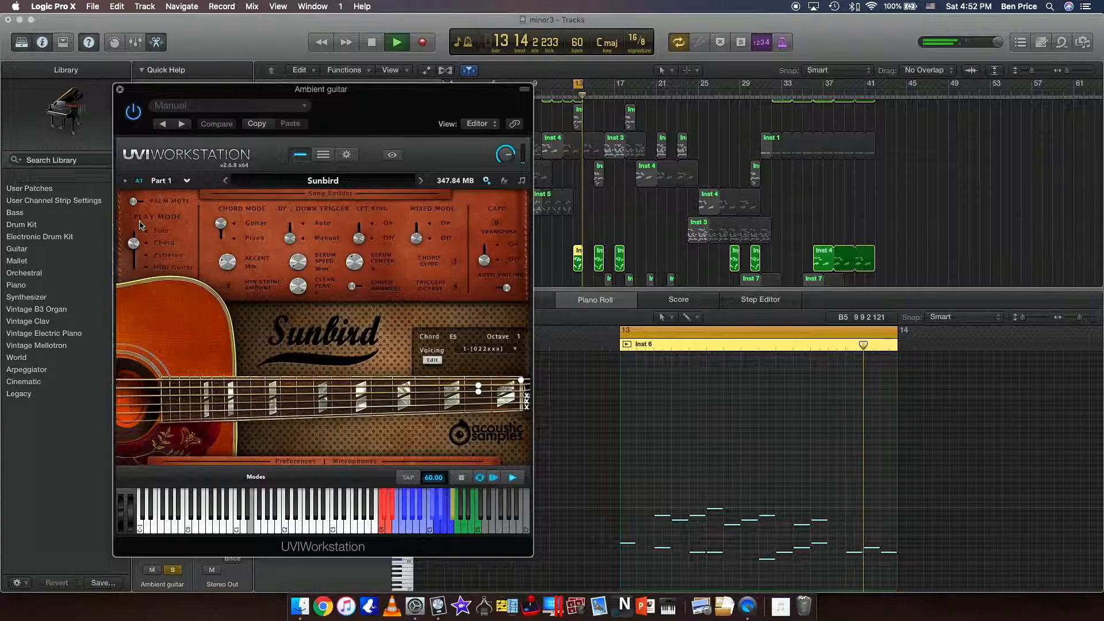
pyautogui.click(136, 232)
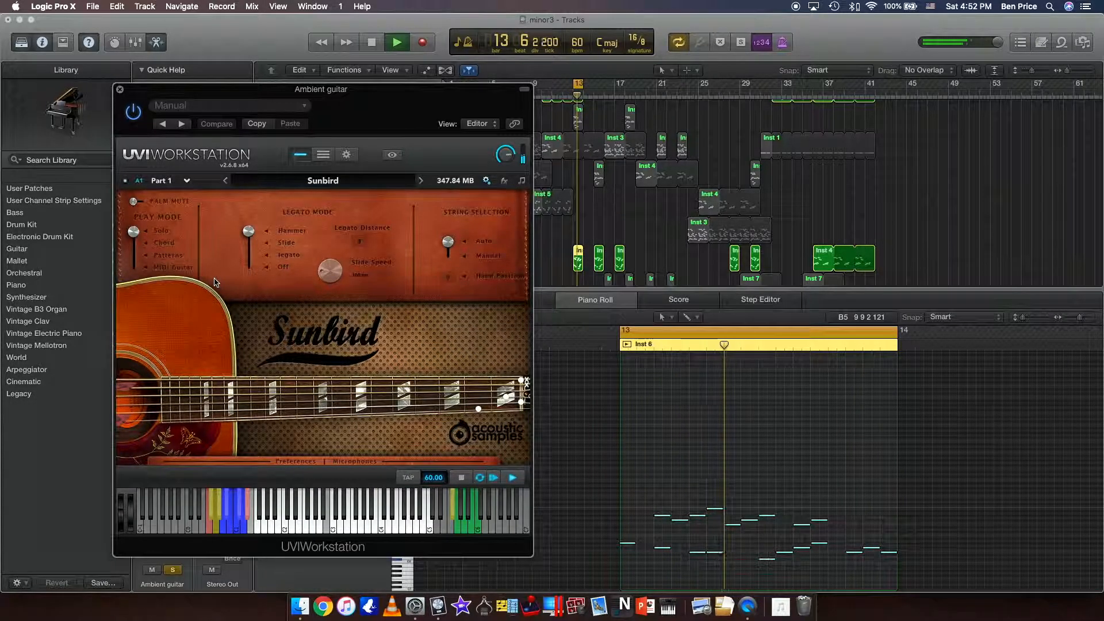
# Re-enable SilverVerb, Space Designer and Compressor on the Ambient guitar track while replaying its region, and close the UVIWorkstation window.
pyautogui.moveTo(360, 117); pyautogui.dragTo(759, 47)
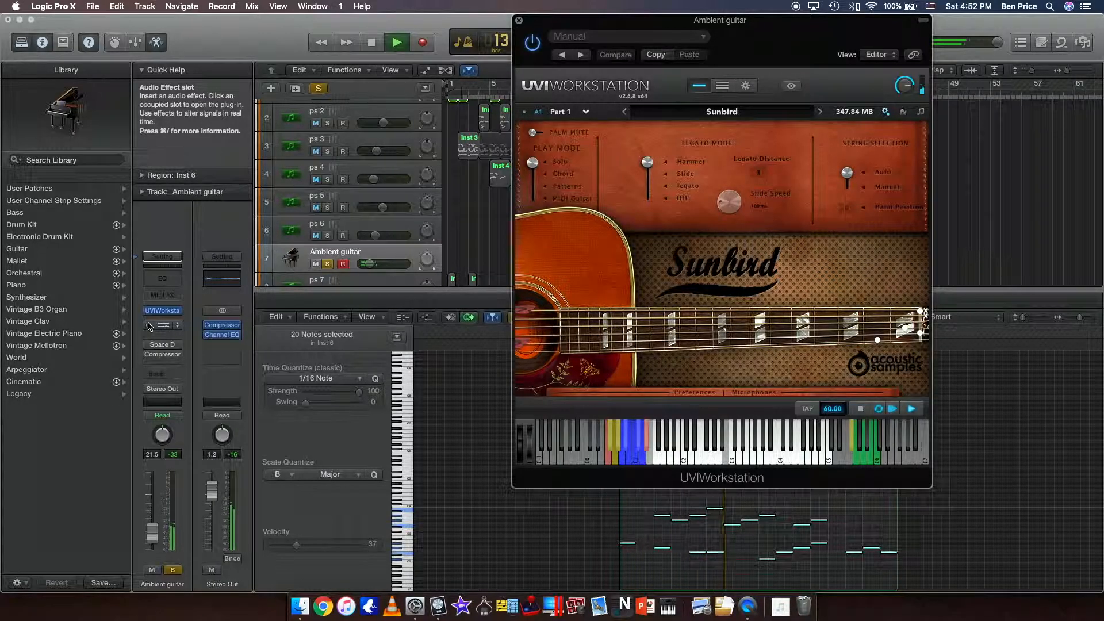
pyautogui.press('space')
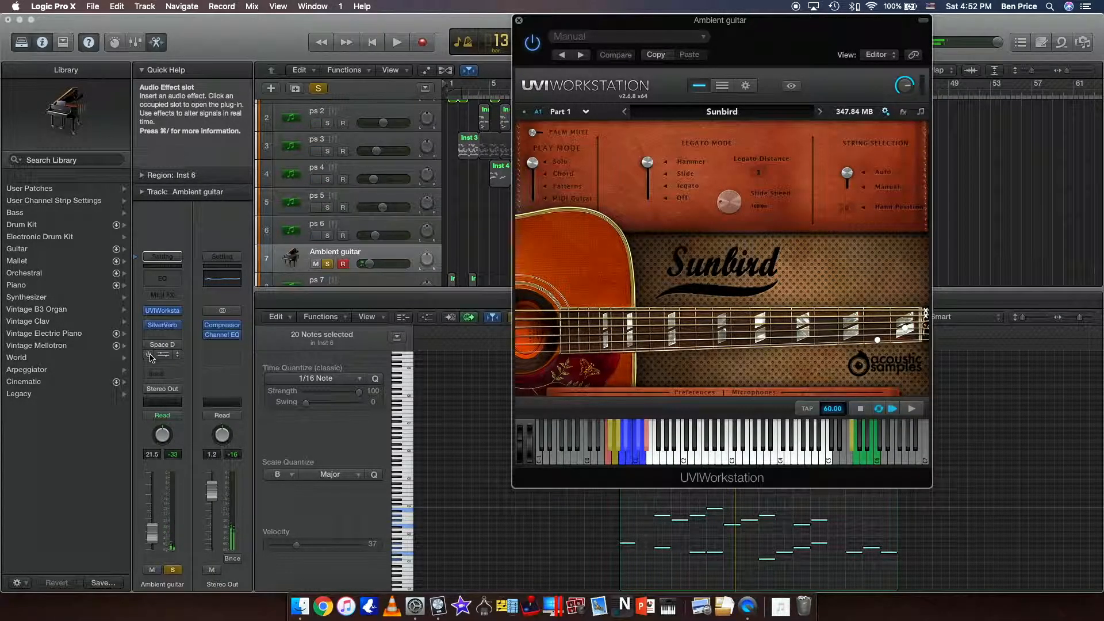
pyautogui.press('space')
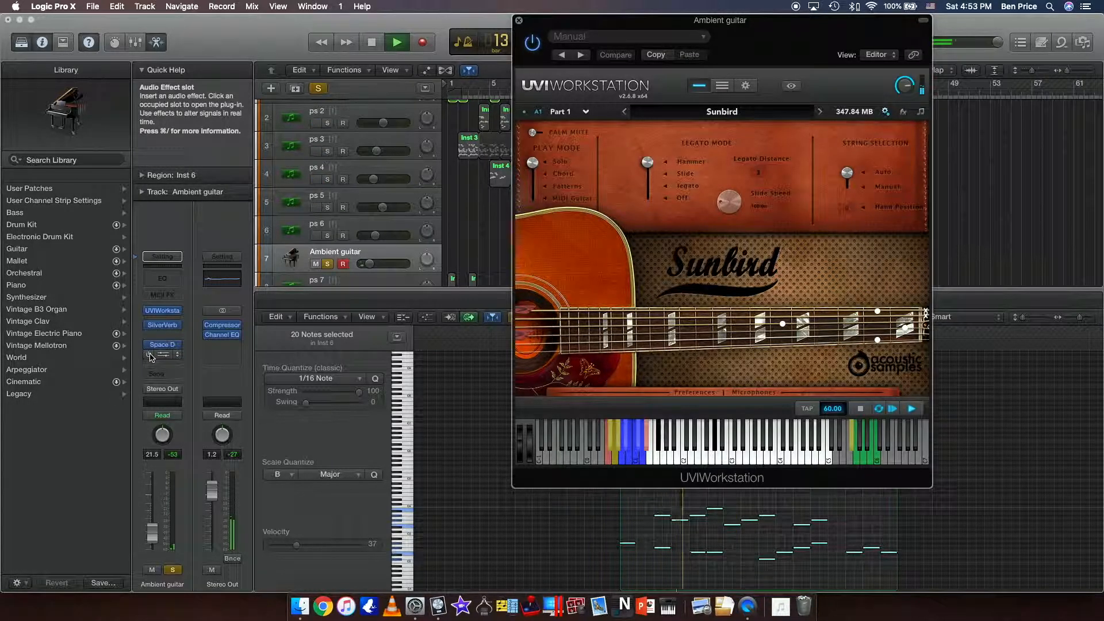
pyautogui.click(150, 356)
pyautogui.click(518, 21)
pyautogui.press('space')
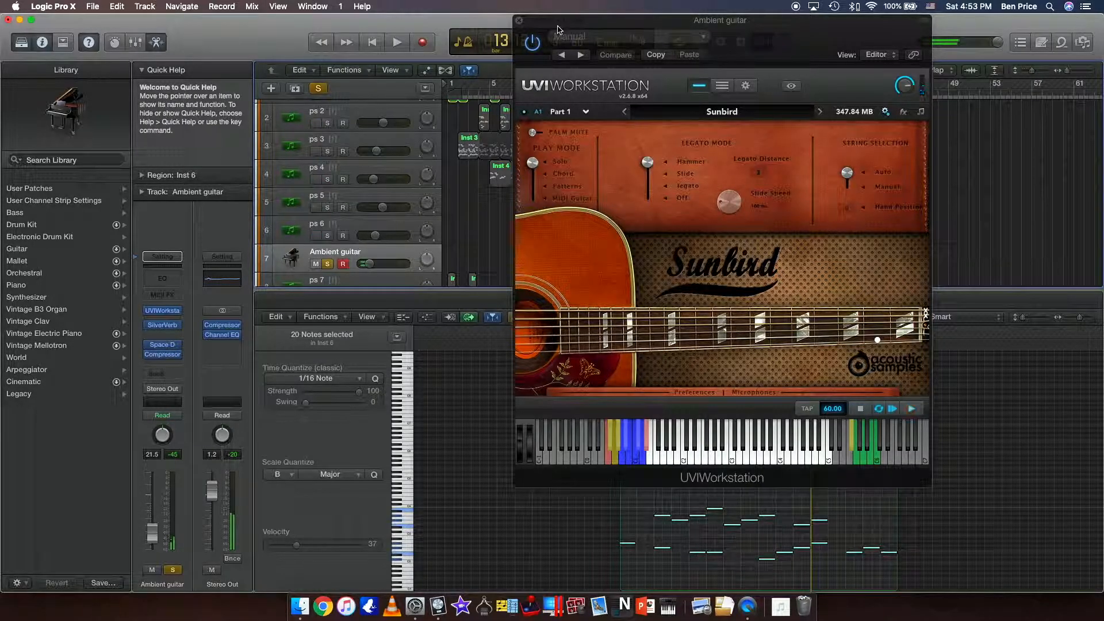
pyautogui.click(519, 22)
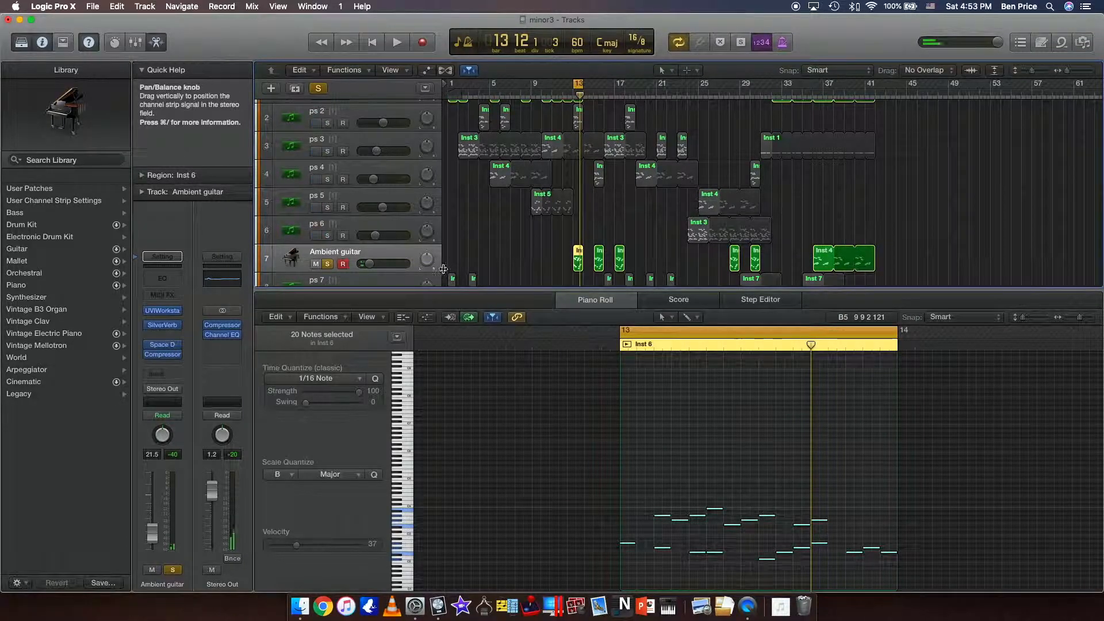
# Solo only the ceres main track, and select the track and its MIDI Region.
pyautogui.scroll(-6, 498, 233)
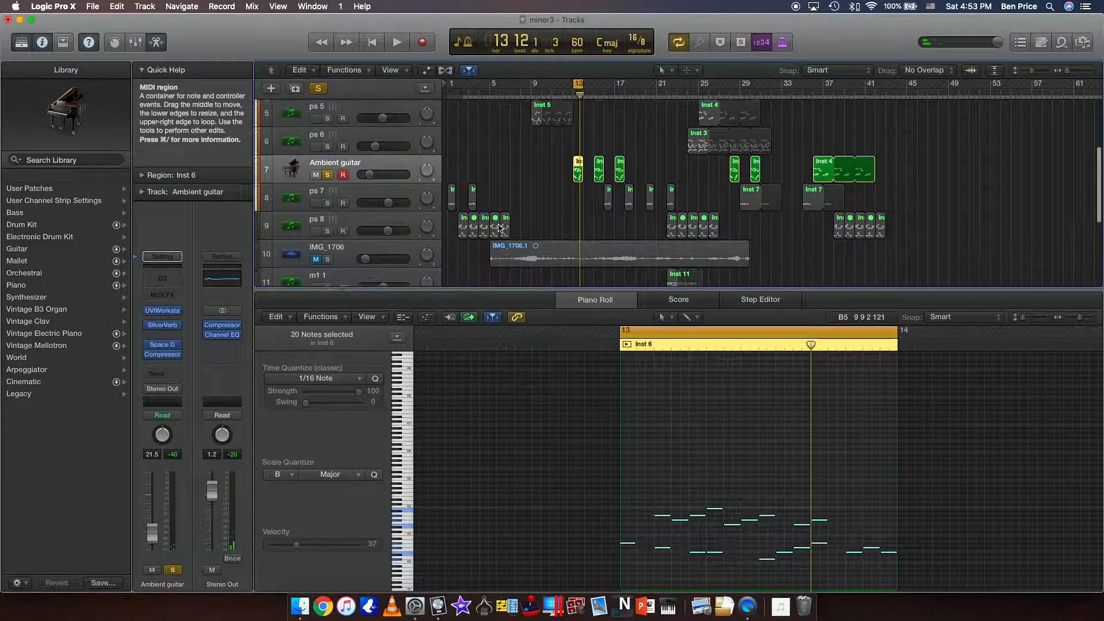
pyautogui.scroll(-3, 495, 238)
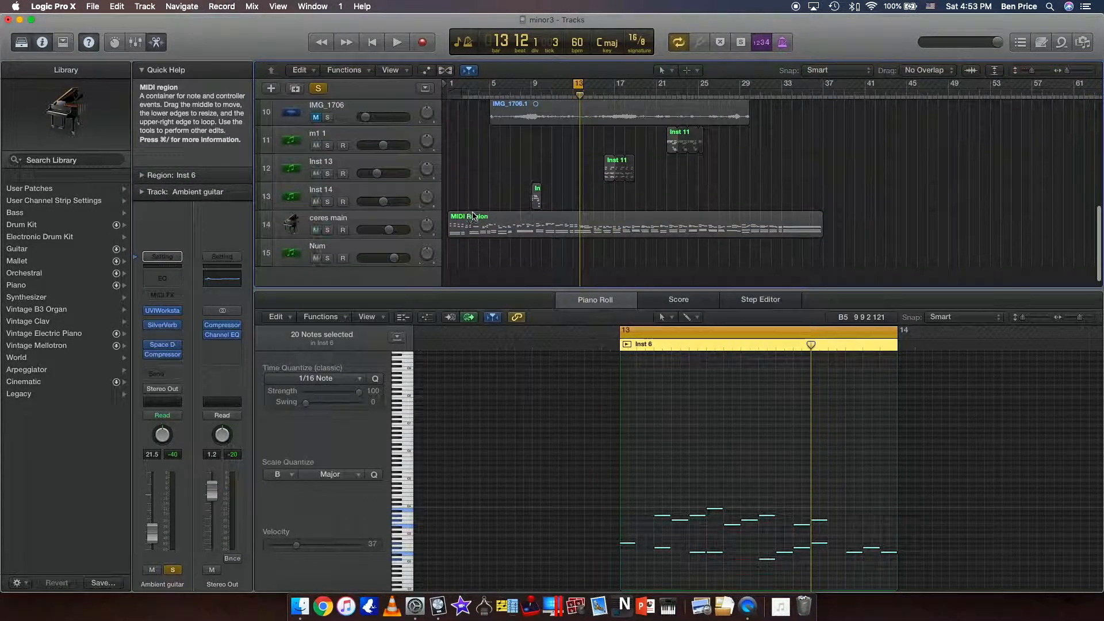
pyautogui.click(473, 217)
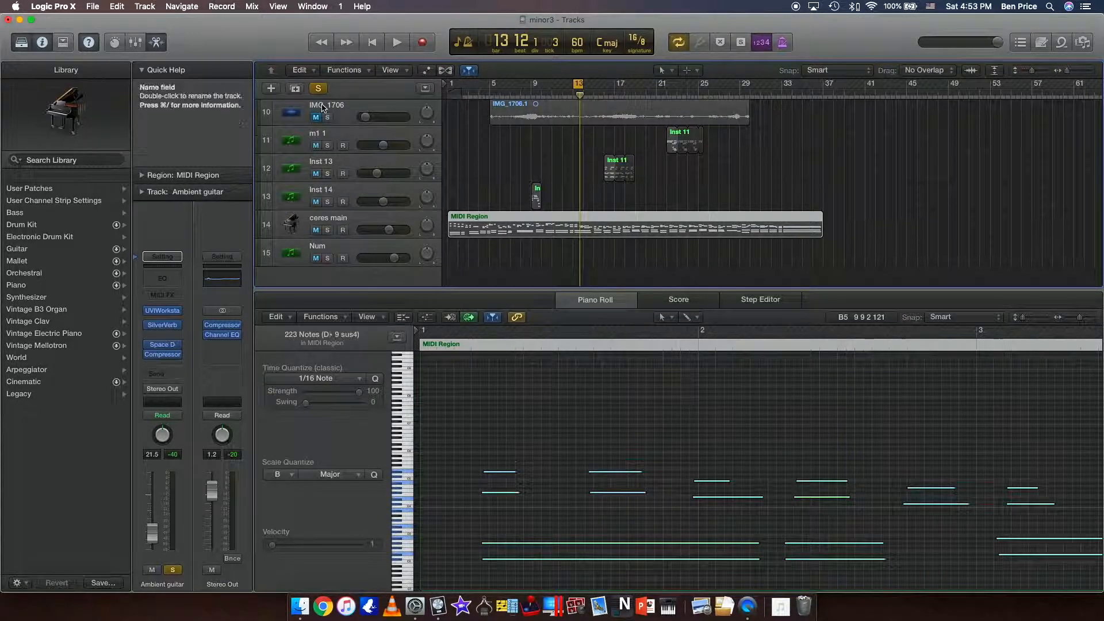
pyautogui.click(328, 230)
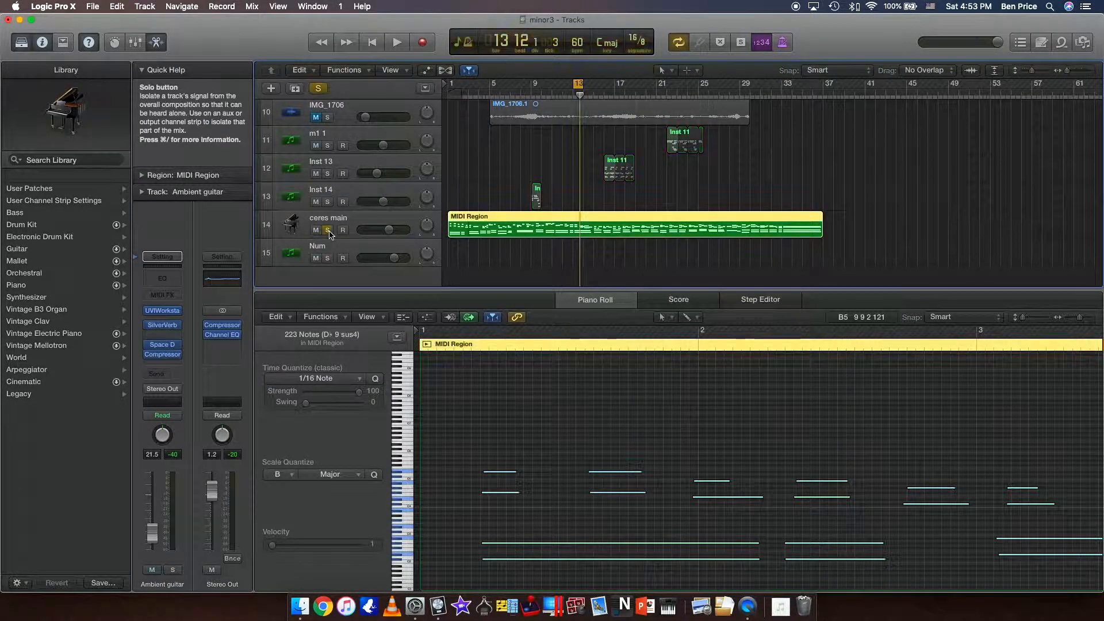
pyautogui.scroll(10, 458, 248)
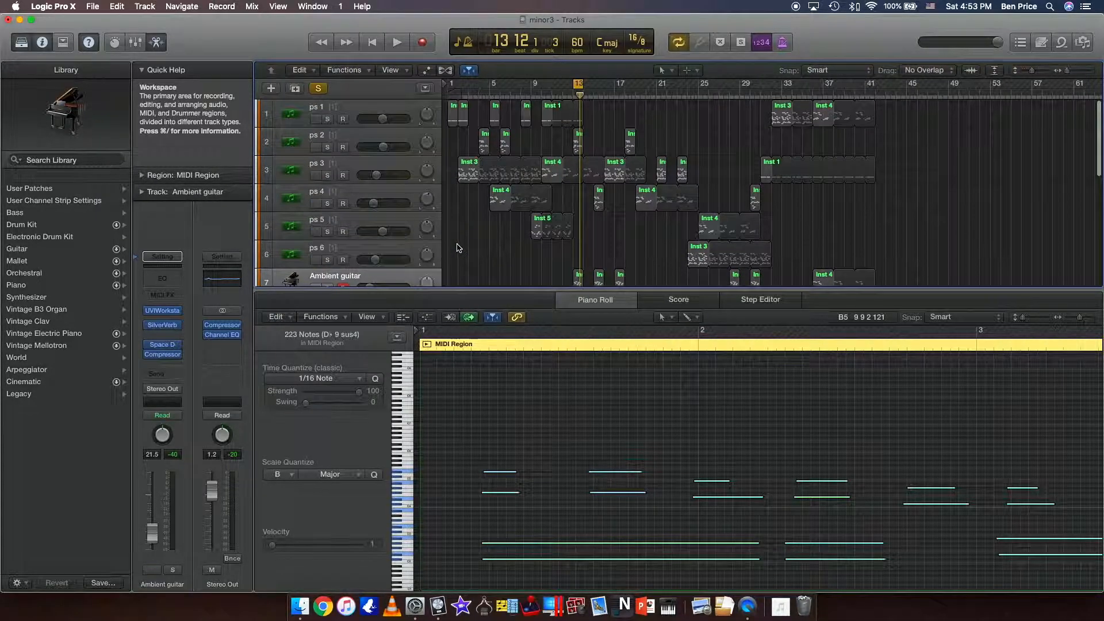
pyautogui.scroll(-10, 458, 248)
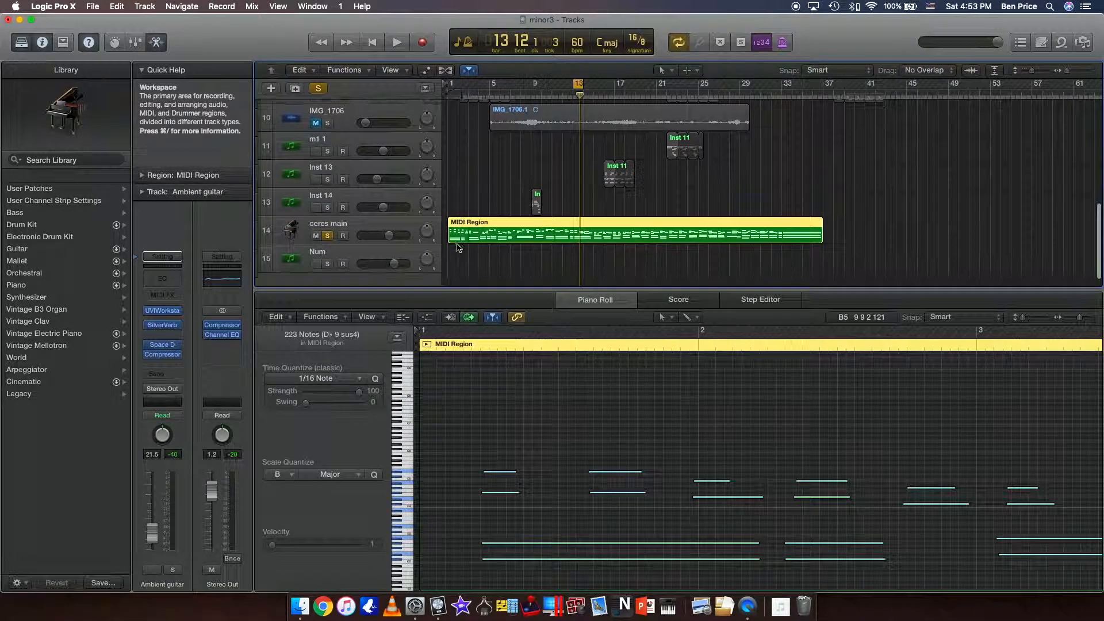
pyautogui.click(401, 226)
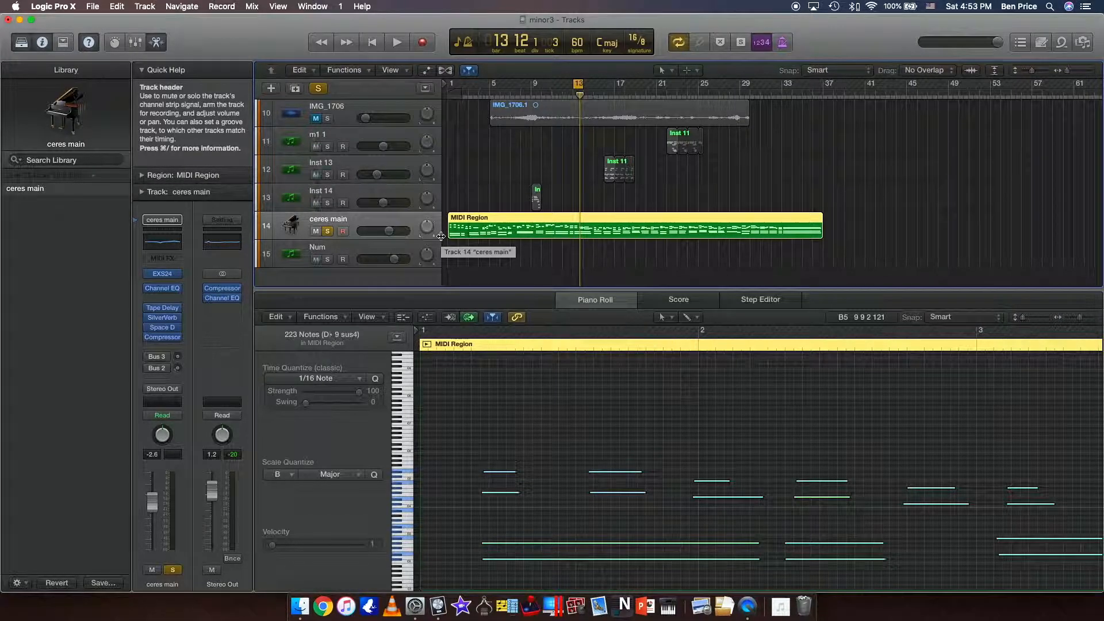
# Open the Mixer and enlarge it to view the tracks' effects and sends, and close it.
pyautogui.press('x')
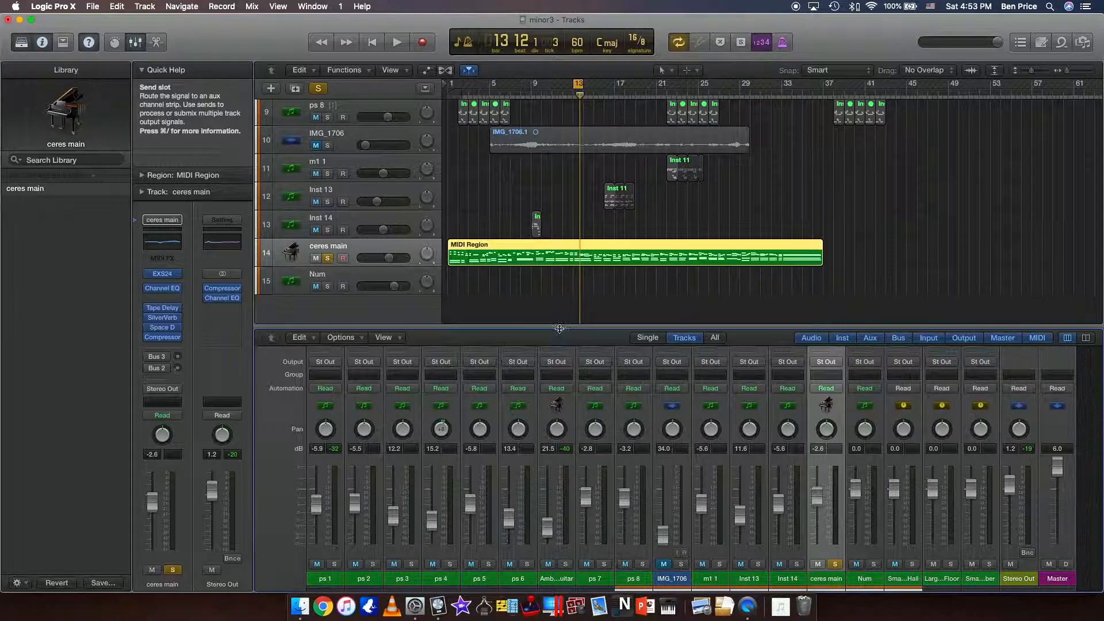
pyautogui.moveTo(560, 327); pyautogui.dragTo(569, 267)
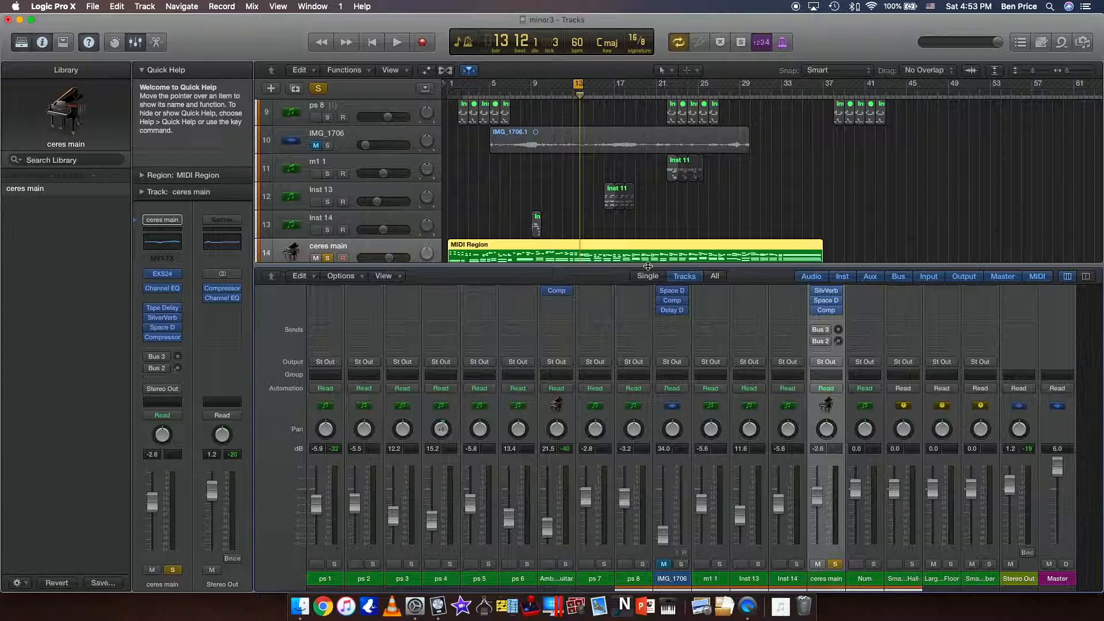
pyautogui.press('x')
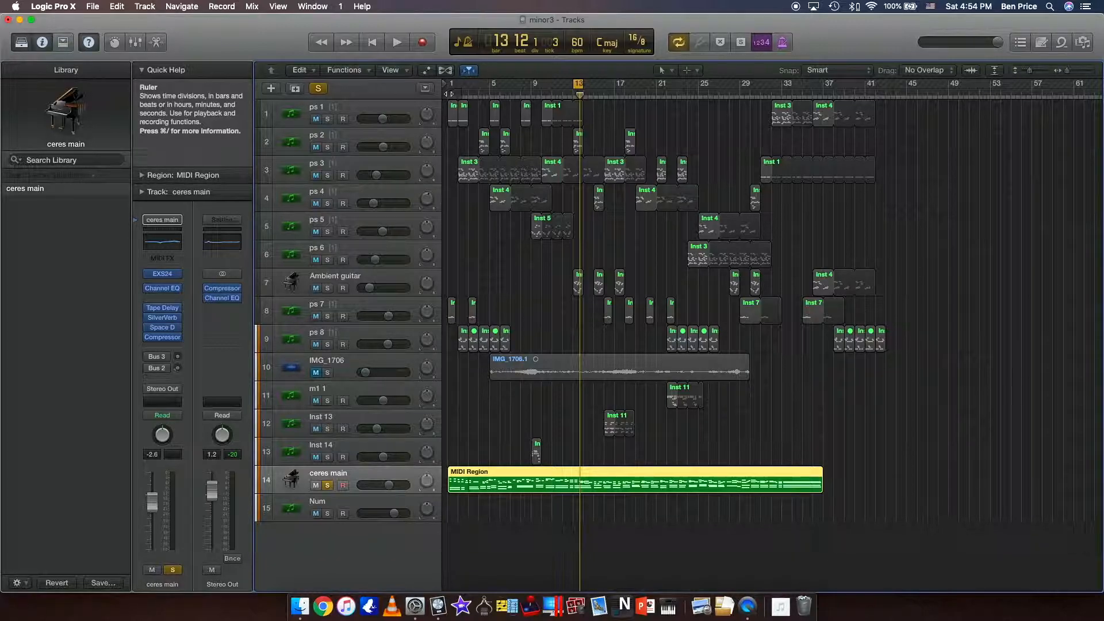
# Return the playhead to the start and bypass Channel EQ, Tape Delay, SilverVerb, Space Designer and Compressor on the ceres main track.
pyautogui.press('Return')
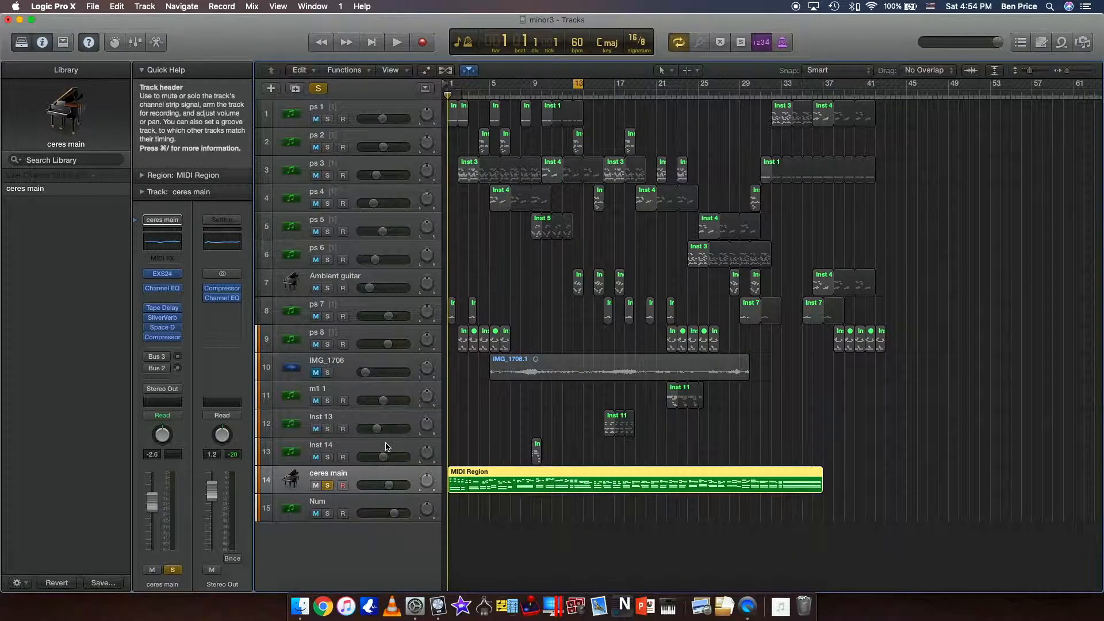
pyautogui.moveTo(152, 311)
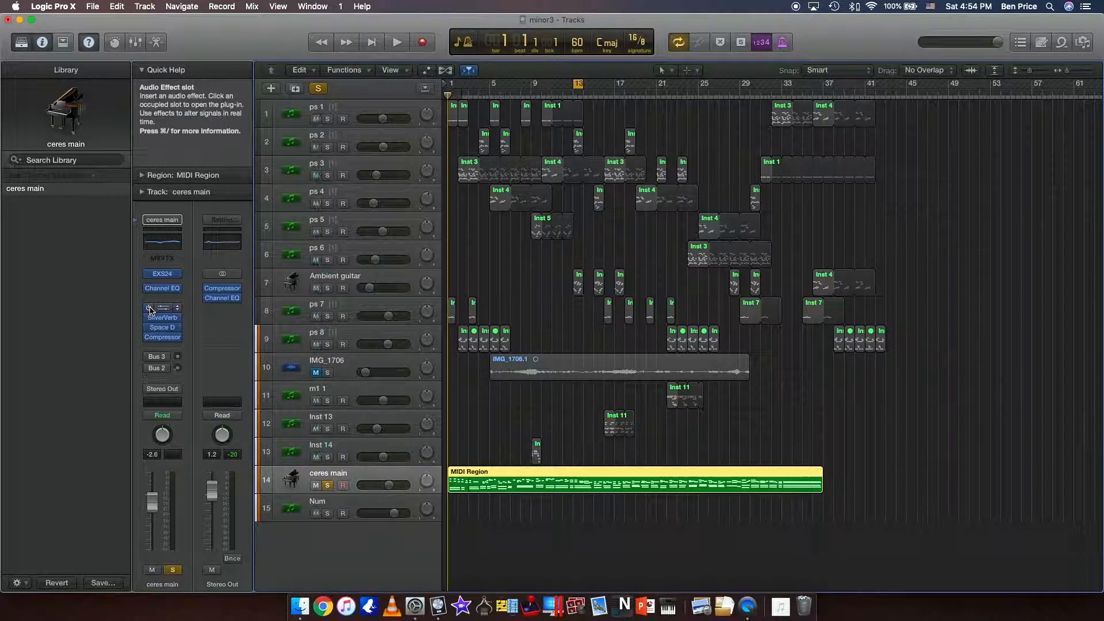
pyautogui.click(148, 289)
pyautogui.click(150, 318)
pyautogui.click(149, 328)
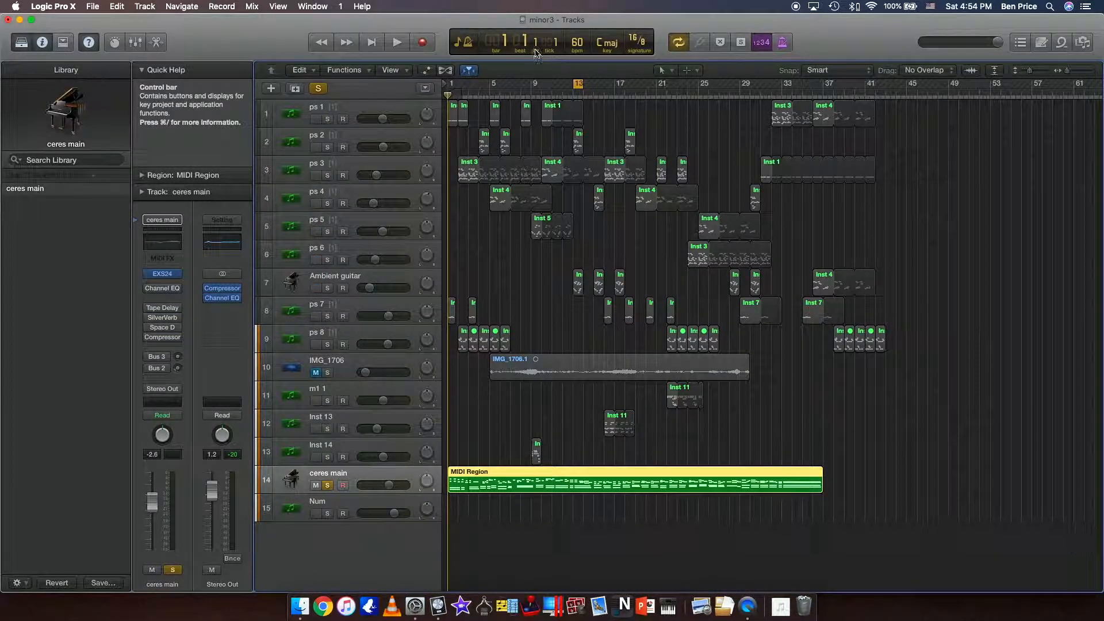
# Set the project tempo to 120 bpm and turn off the cycle range at bar 13.
pyautogui.write('12')
pyautogui.click(579, 84)
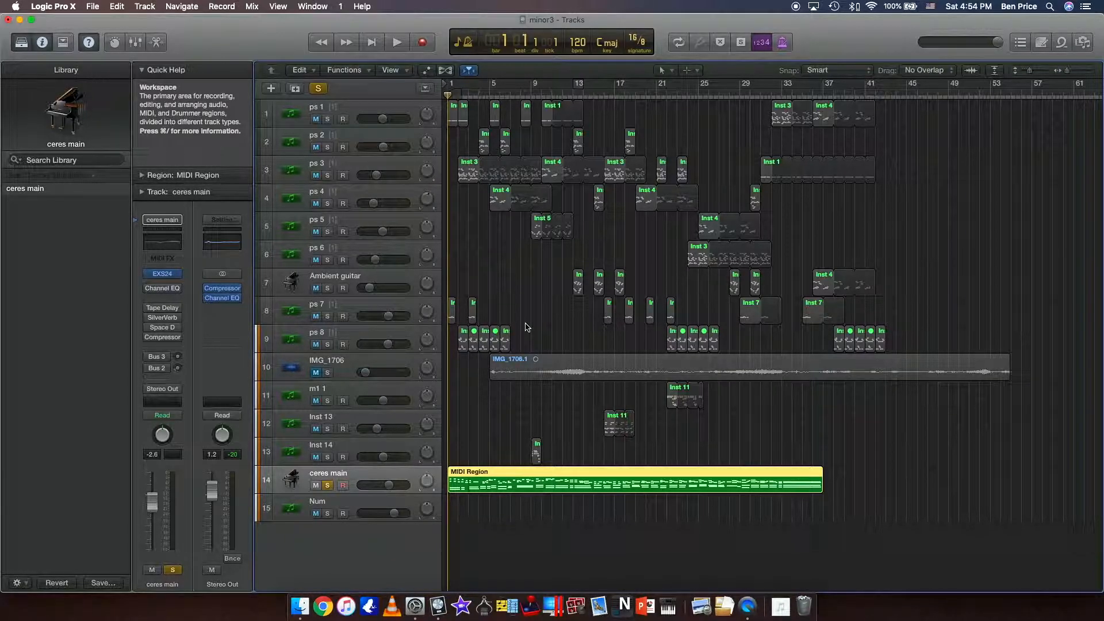
# Play the soloed ceres main region, re-enable its Channel EQ and Tape Delay during playback, and open the Tape Delay settings.
pyautogui.press('space')
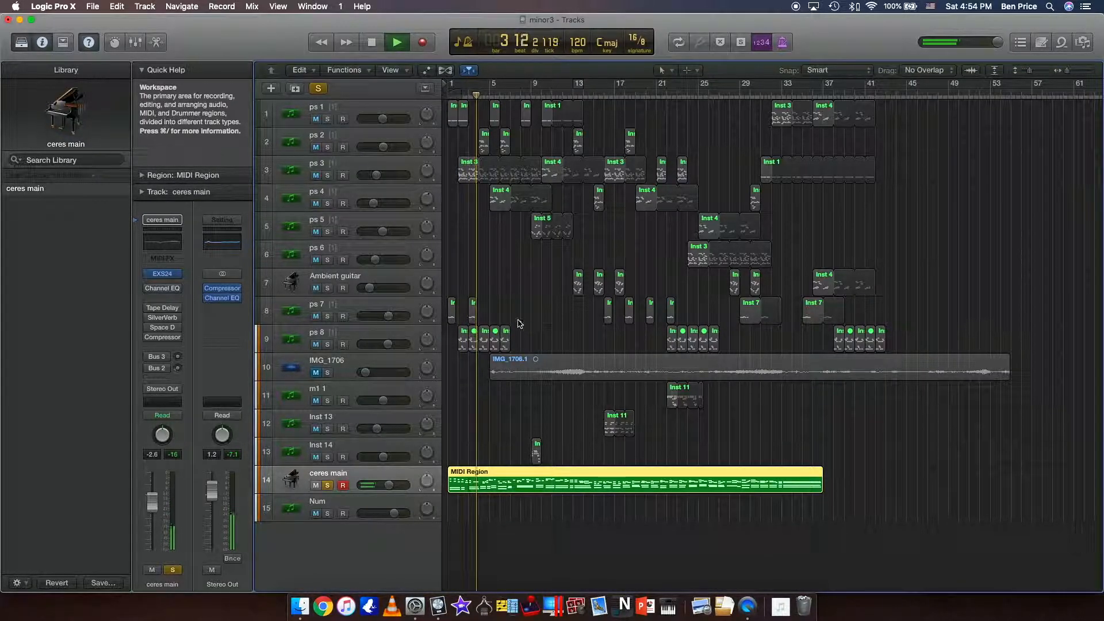
pyautogui.click(155, 311)
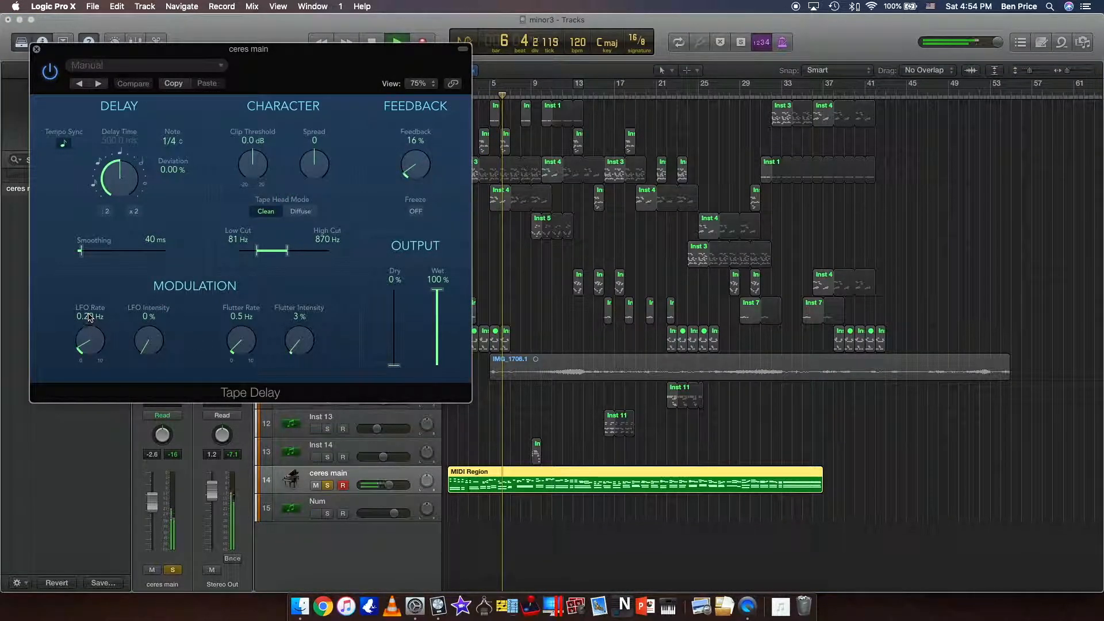
# Close the Tape Delay settings and, with playback stopped, set the project tempo to 60 bpm.
pyautogui.click(38, 51)
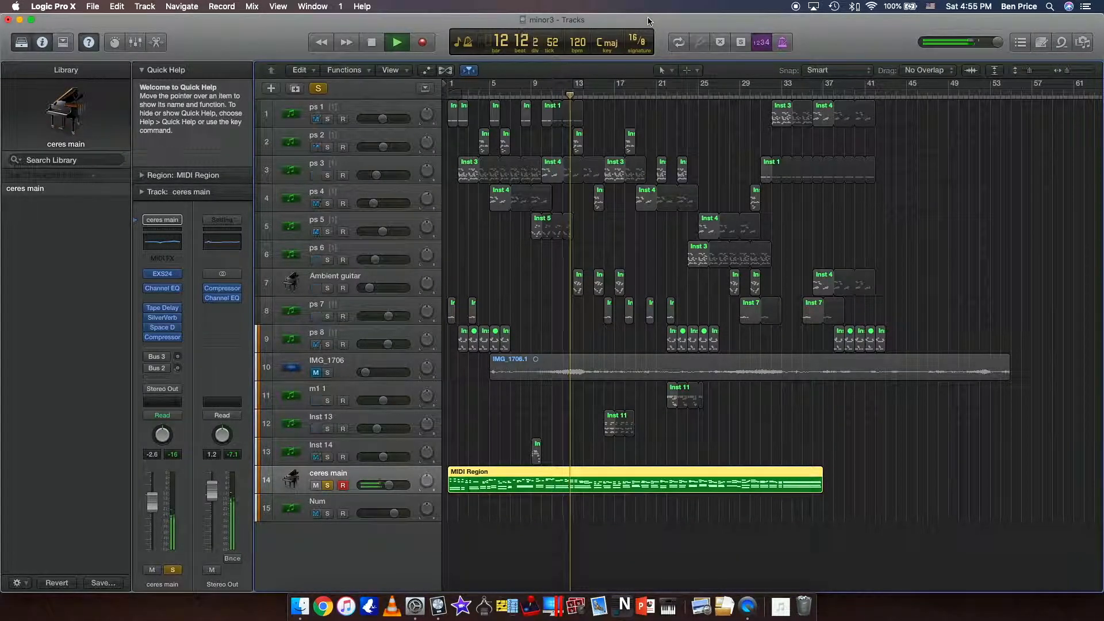
pyautogui.press('space')
pyautogui.doubleClick(577, 45)
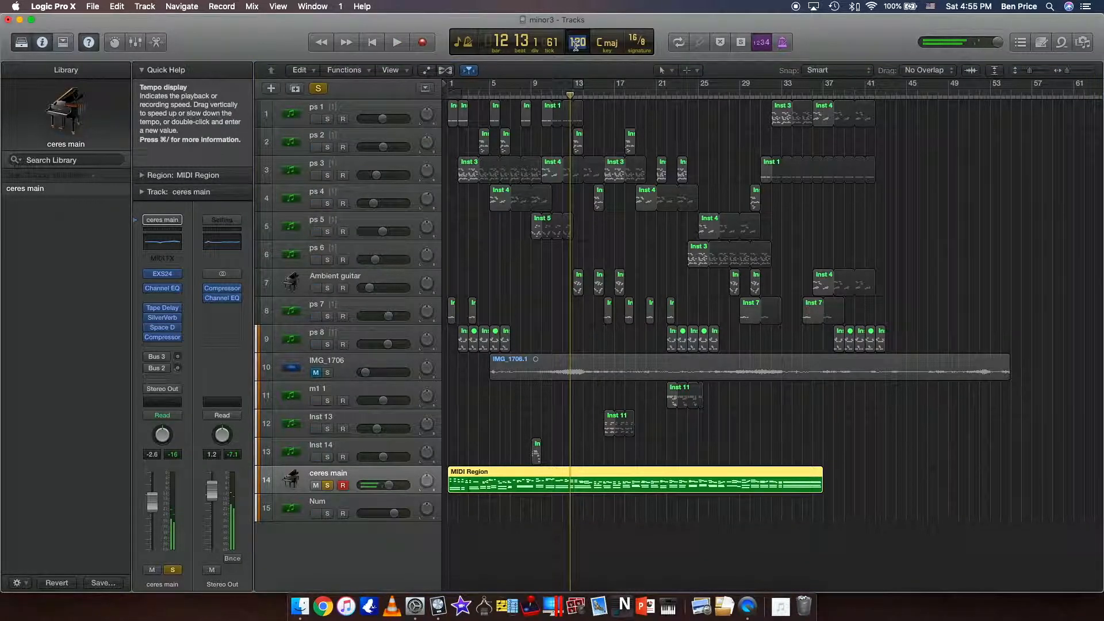
pyautogui.write('6')
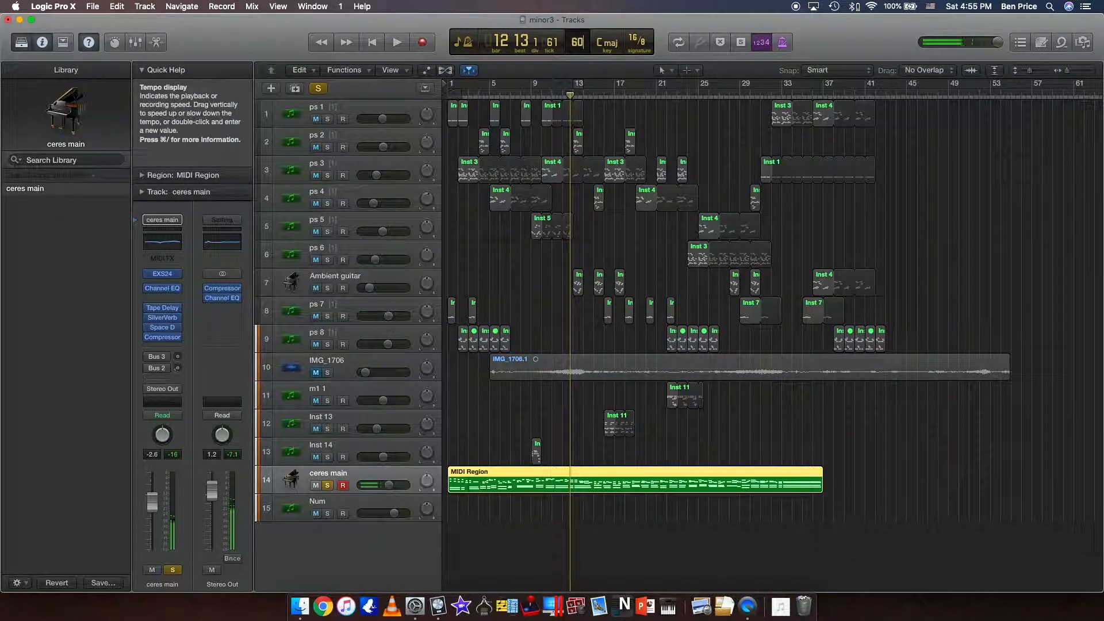
pyautogui.write('0')
pyautogui.press('Return')
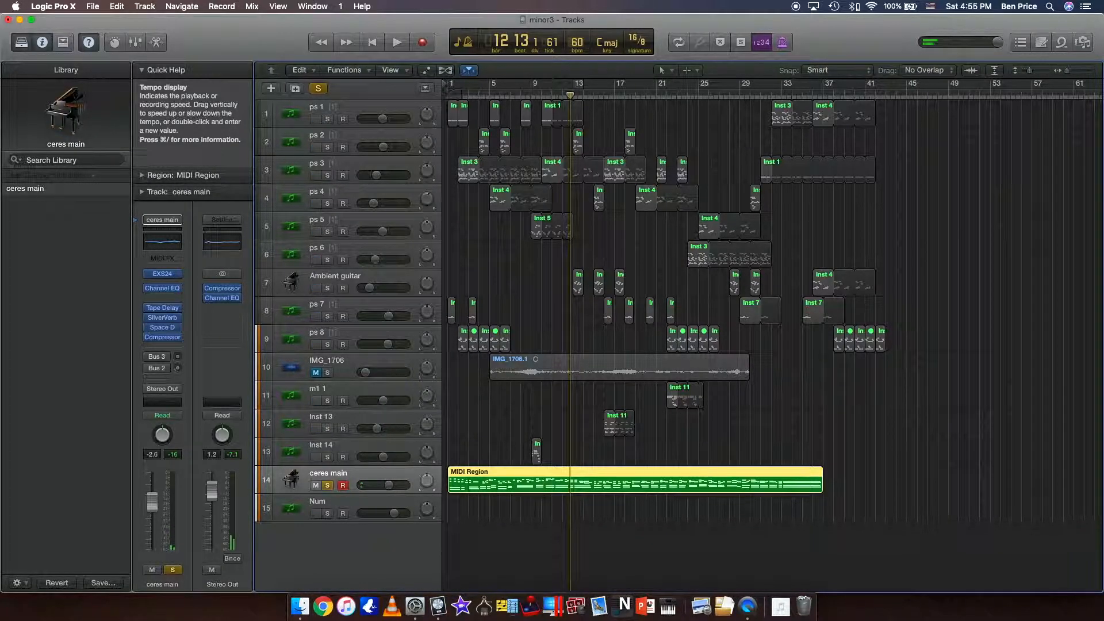
# Play the soloed ceres main region from the start of the song at the slower tempo, and stop it.
pyautogui.press('Return')
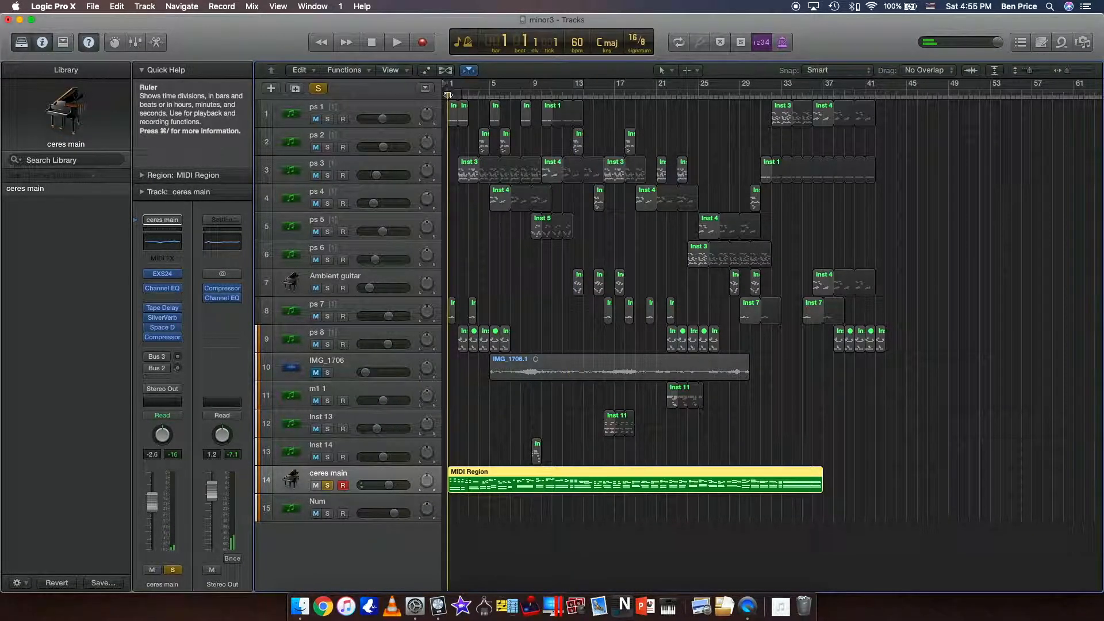
pyautogui.press('space')
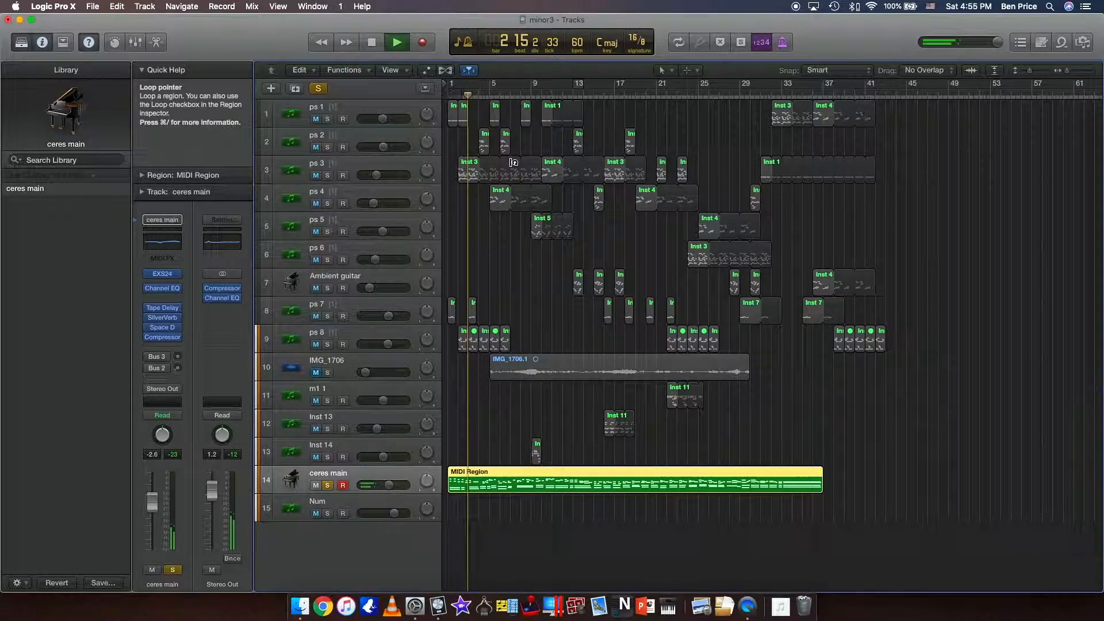
pyautogui.press('space')
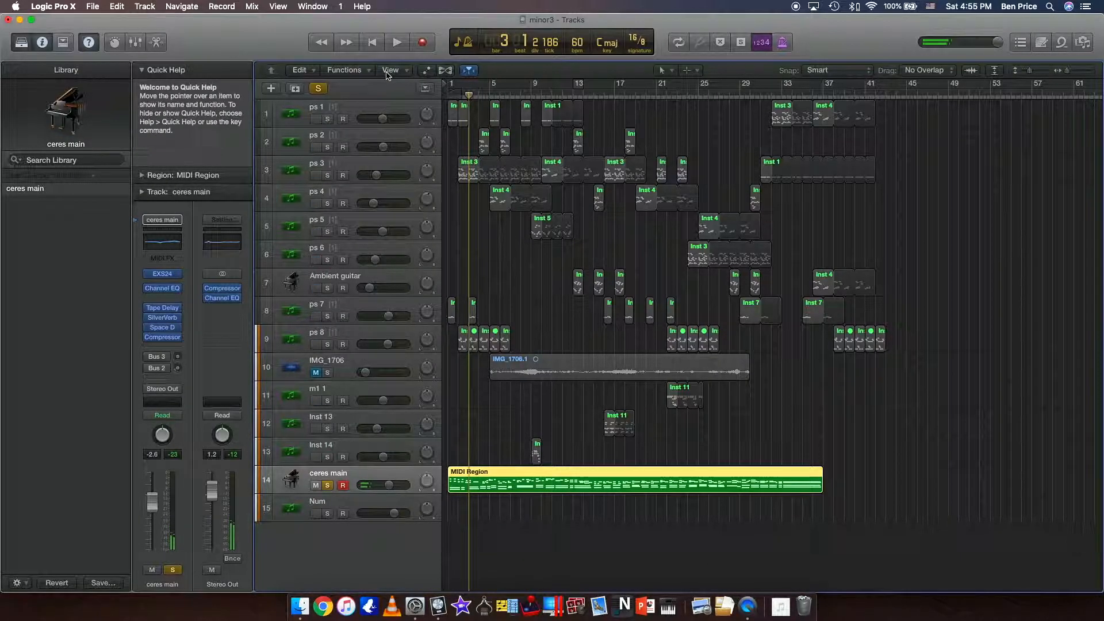
# Clear the solo and play the full arrangement from the start, lowering the ps 7 and ps 3 track volumes during playback.
pyautogui.click(321, 89)
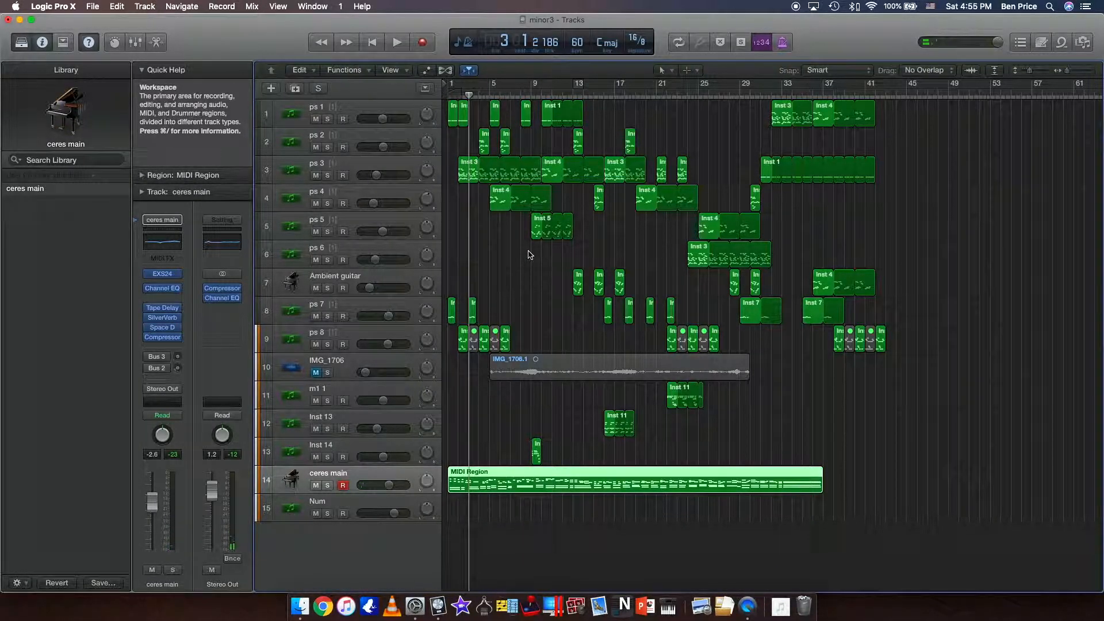
pyautogui.hscroll(1, 530, 255)
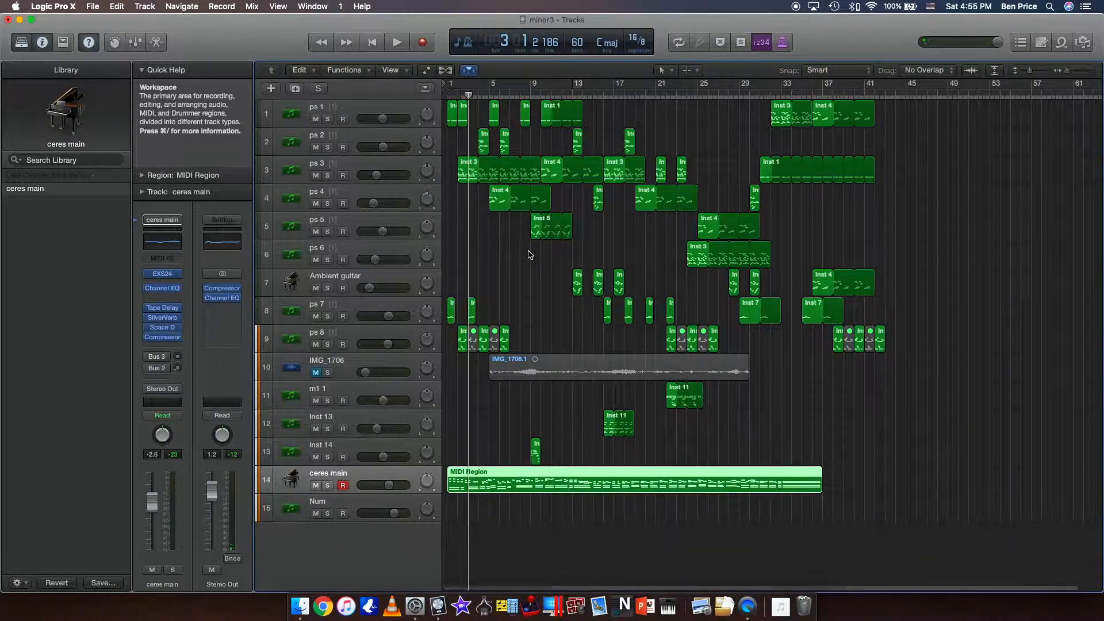
pyautogui.press('Return')
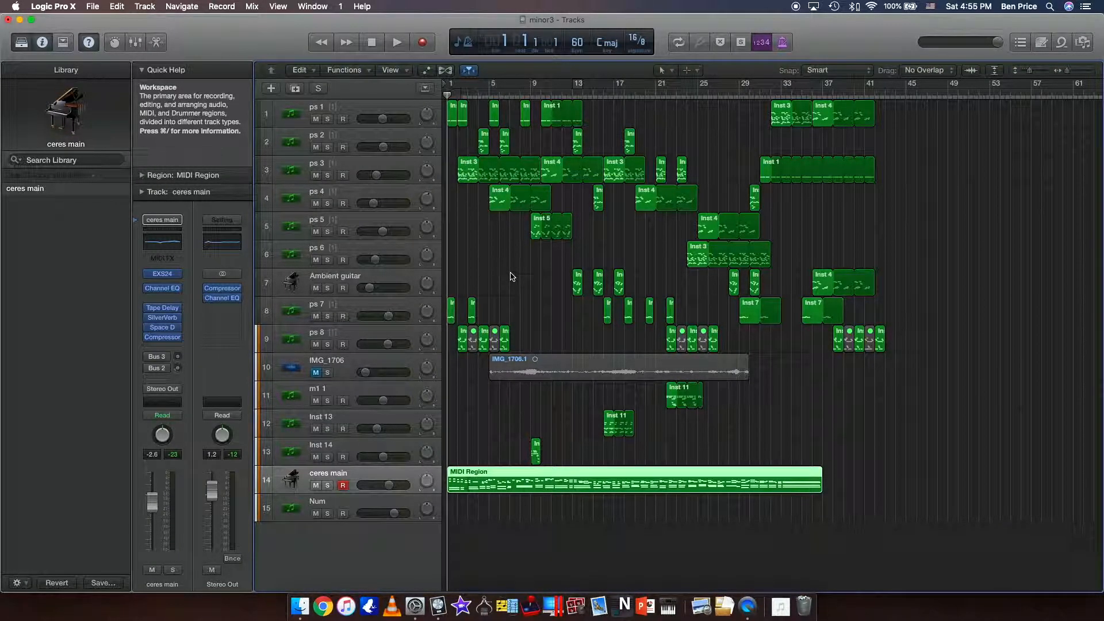
pyautogui.press('space')
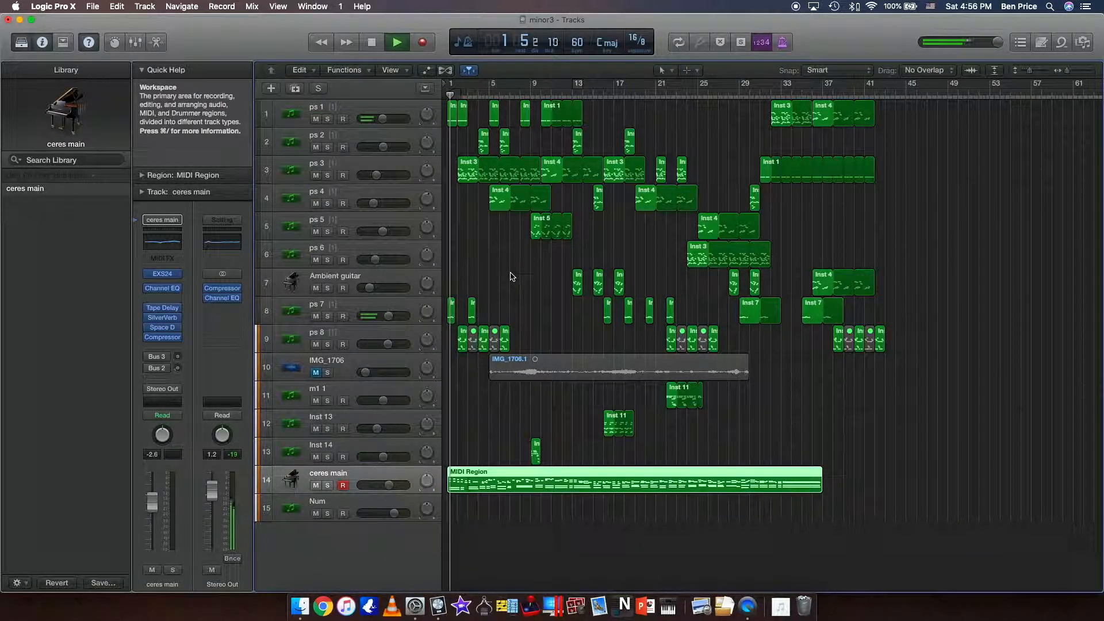
pyautogui.moveTo(389, 316)
pyautogui.mouseDown()
pyautogui.moveTo(368, 317)
pyautogui.moveTo(379, 316)
pyautogui.mouseUp()
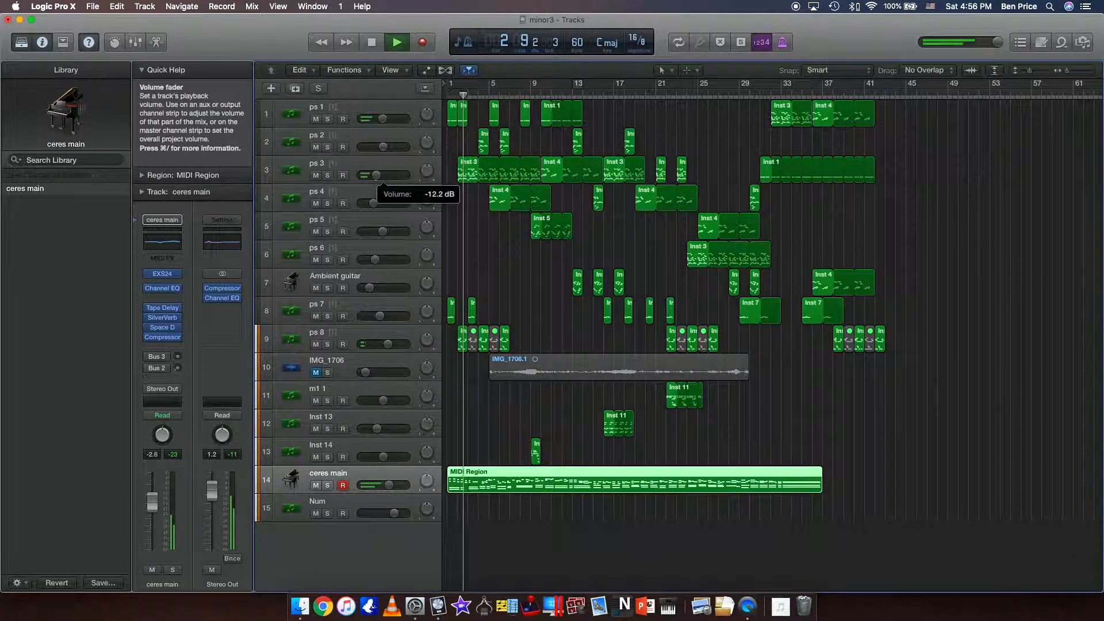
pyautogui.moveTo(377, 181); pyautogui.dragTo(374, 181)
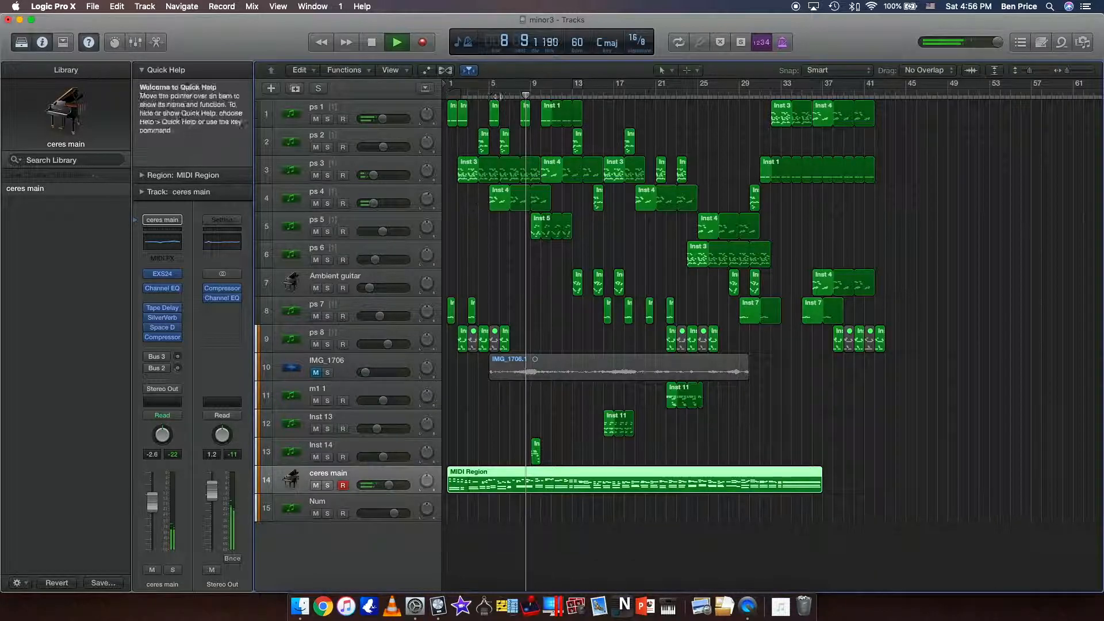
# Switch the transport display to Beats & Time, jump playback to about bar 33 and stop it.
pyautogui.click(461, 41)
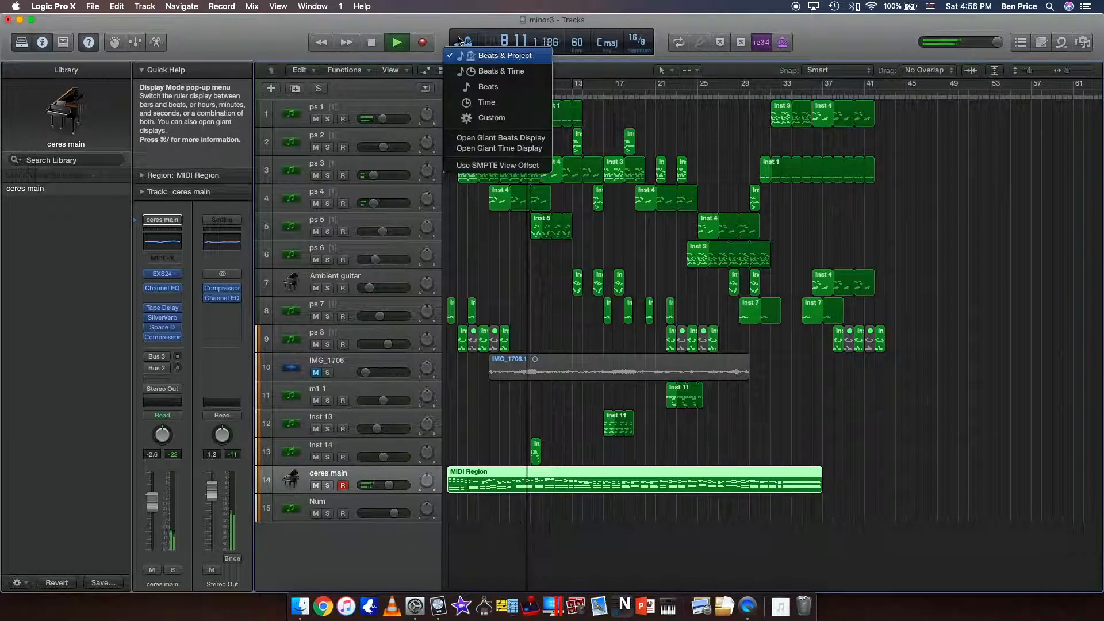
pyautogui.click(482, 77)
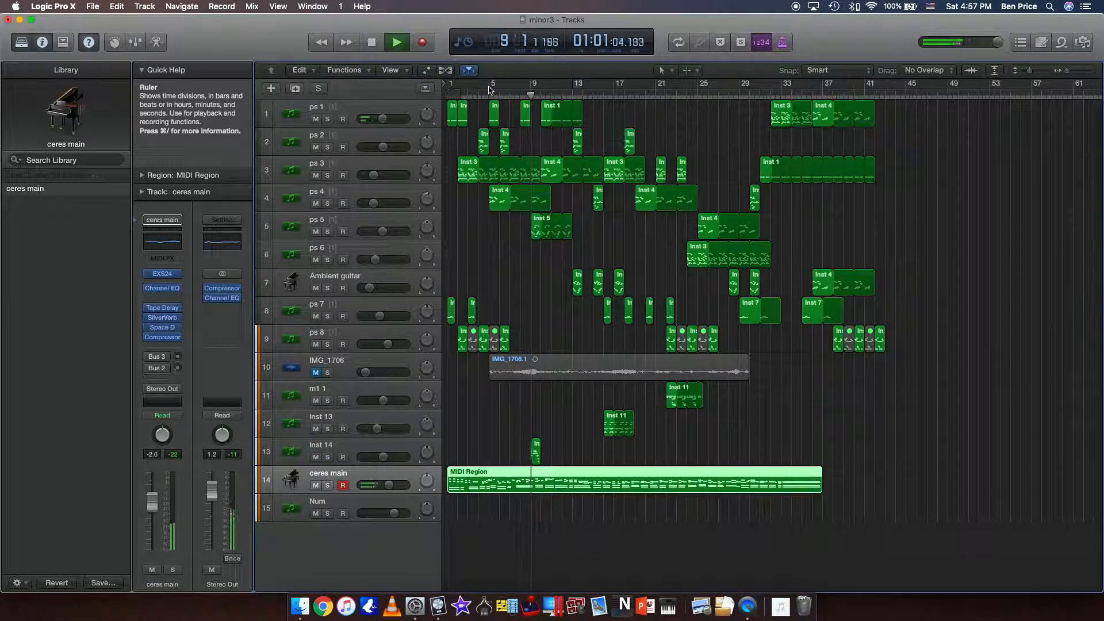
pyautogui.click(783, 95)
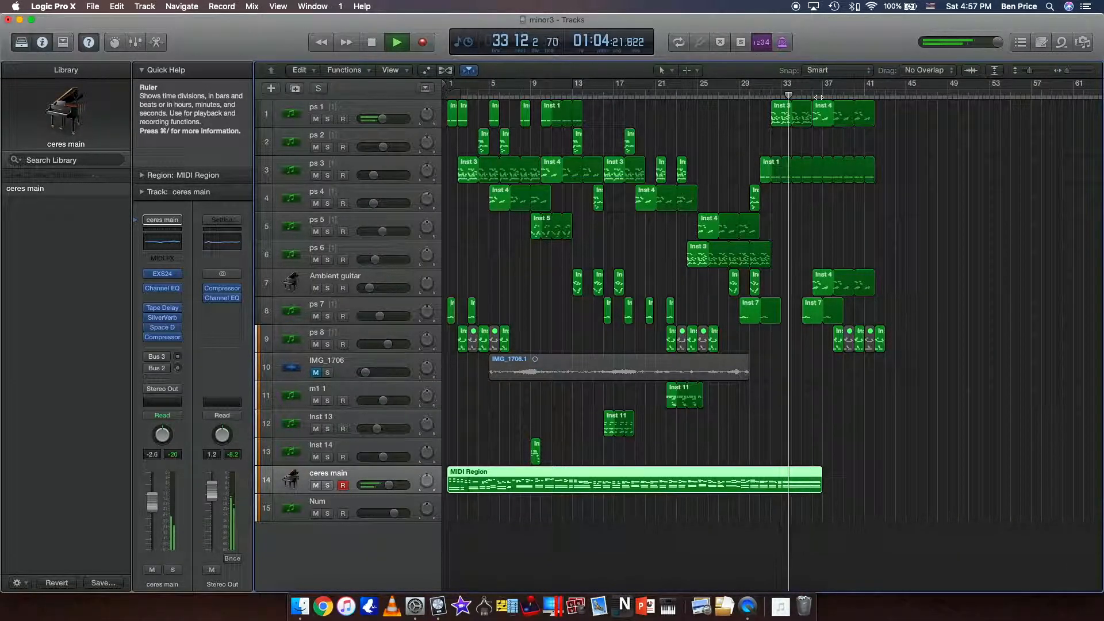
pyautogui.press('space')
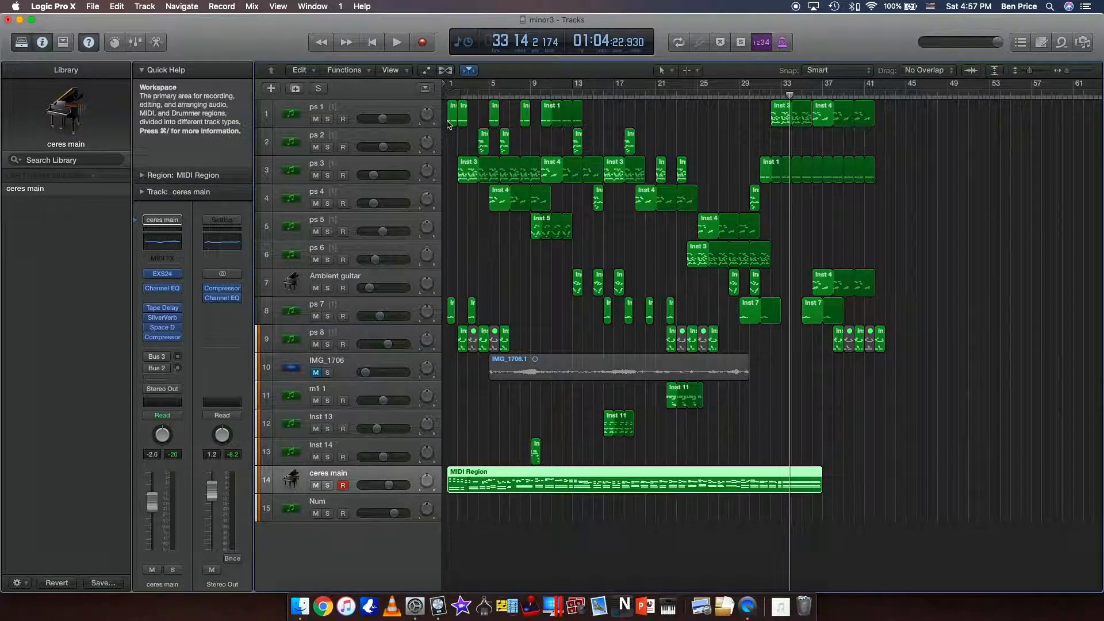
# Paste a copy of the ceres main MIDI region onto the Num track at bar 1.
pyautogui.click(448, 95)
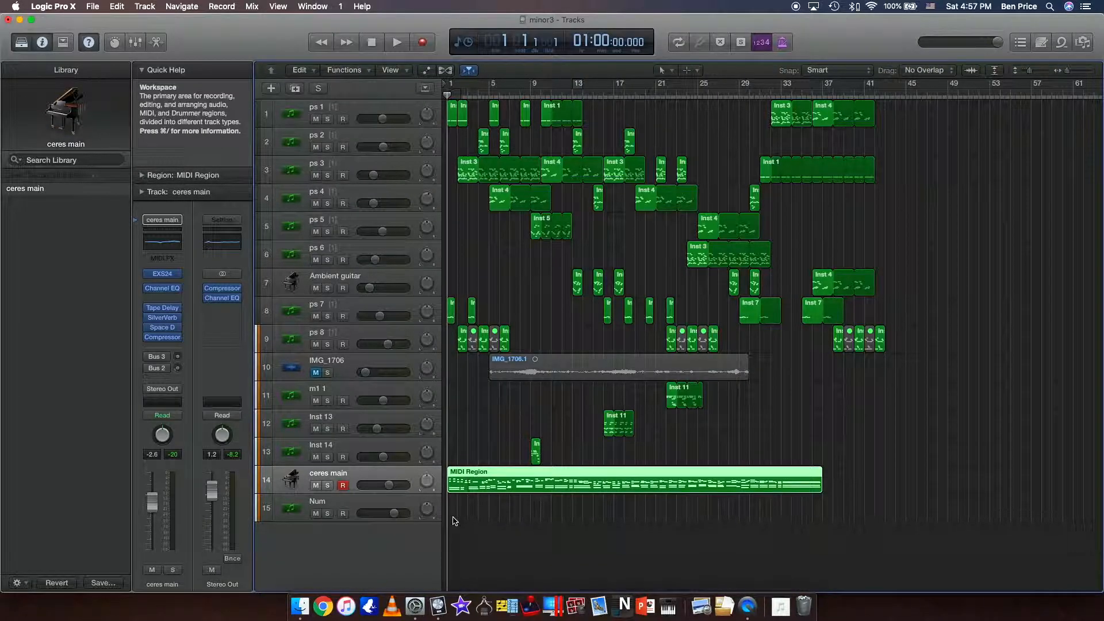
pyautogui.click(411, 505)
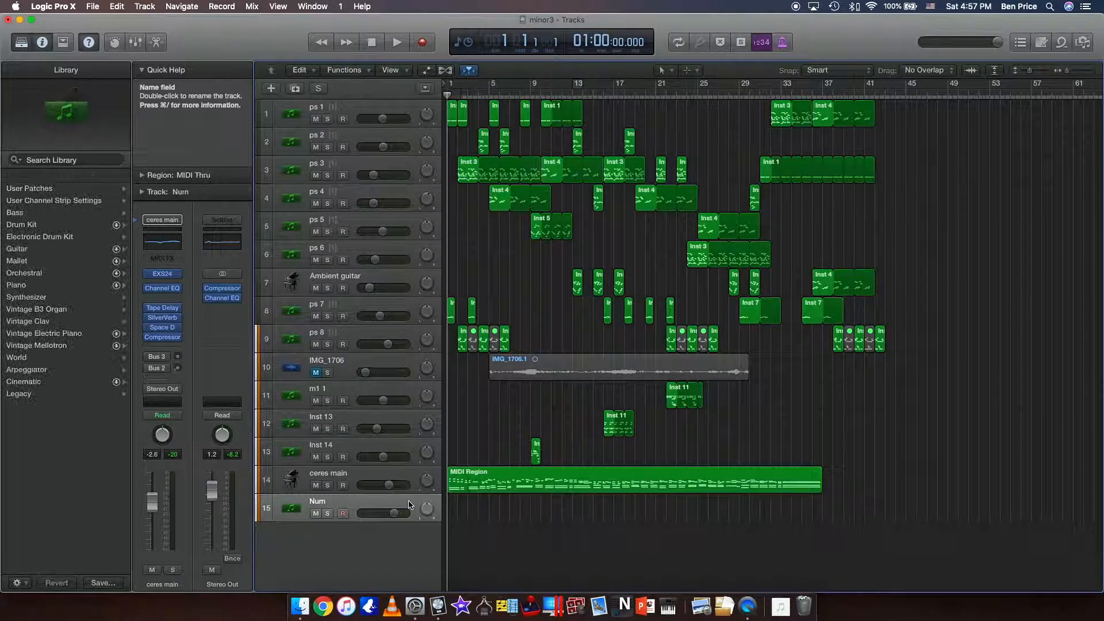
pyautogui.press('super+v')
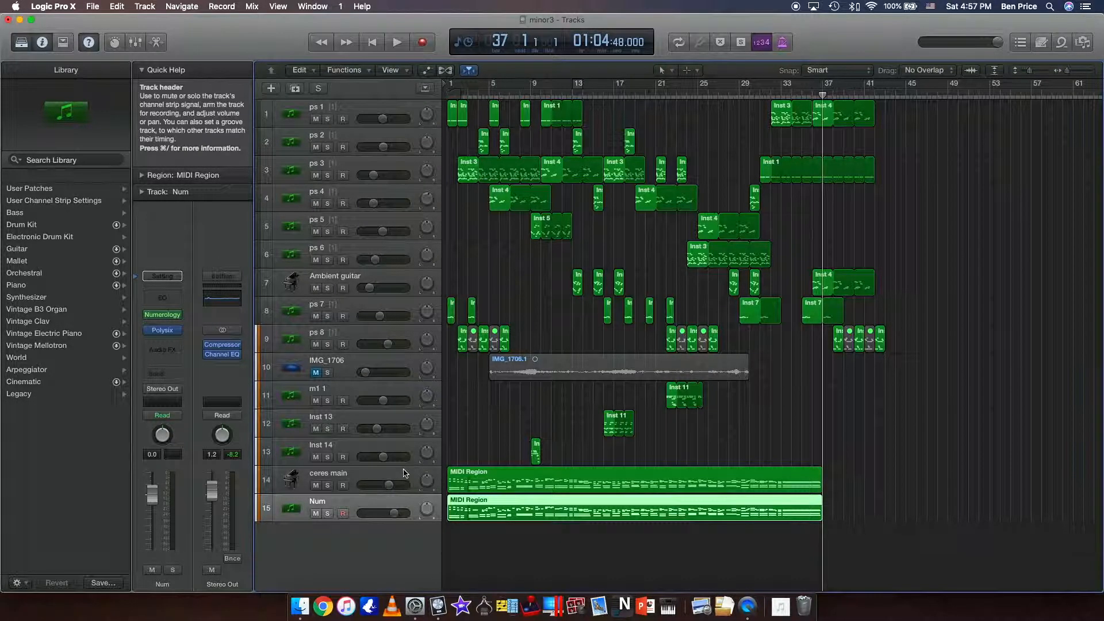
# Solo the Num track, play it from about bar 10 while viewing its Polysix instrument, and stop and close the instrument.
pyautogui.press('s')
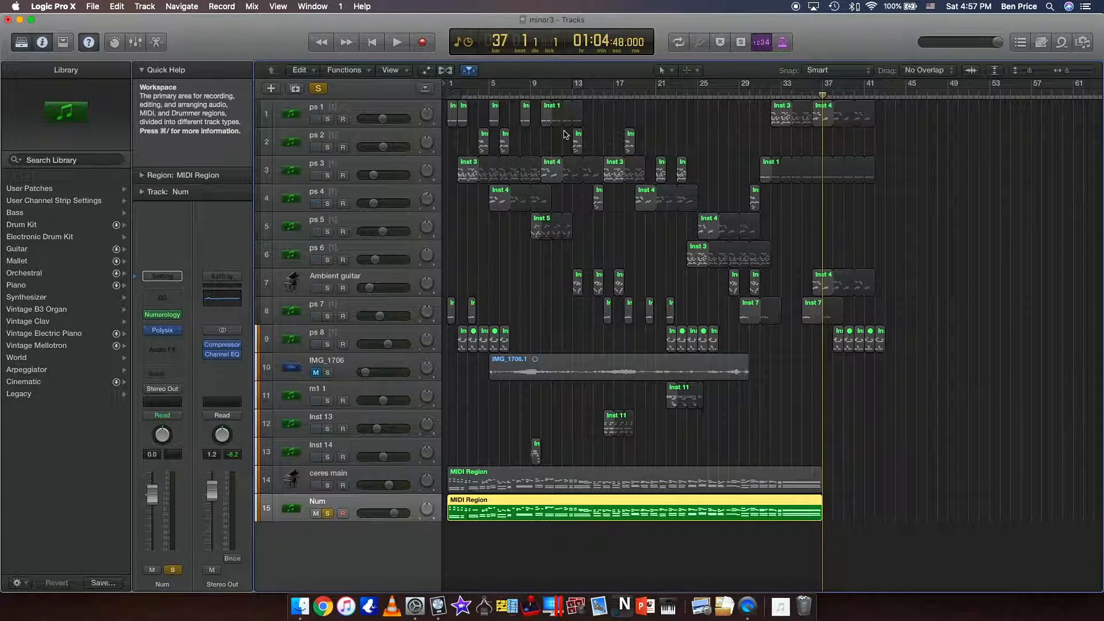
pyautogui.click(540, 95)
pyautogui.press('space')
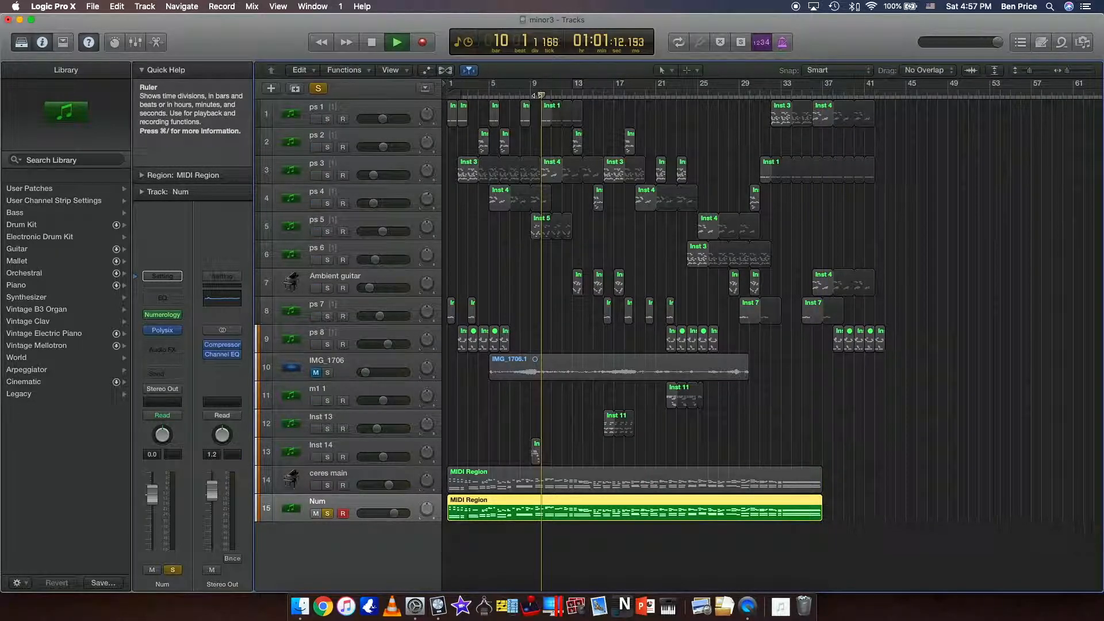
pyautogui.click(164, 331)
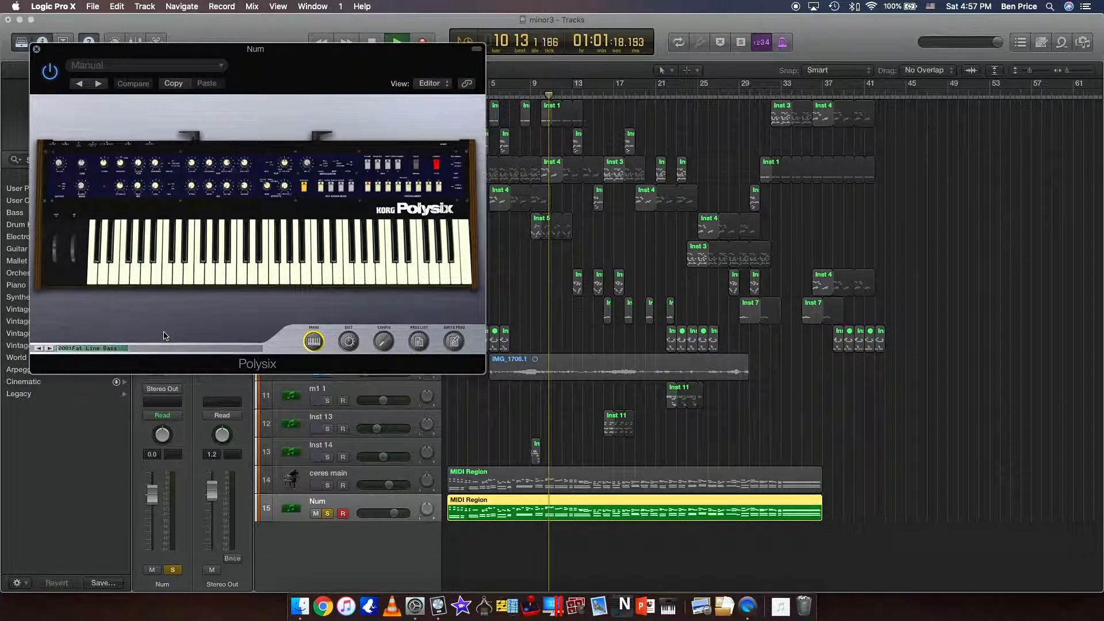
pyautogui.press('space')
pyautogui.click(36, 50)
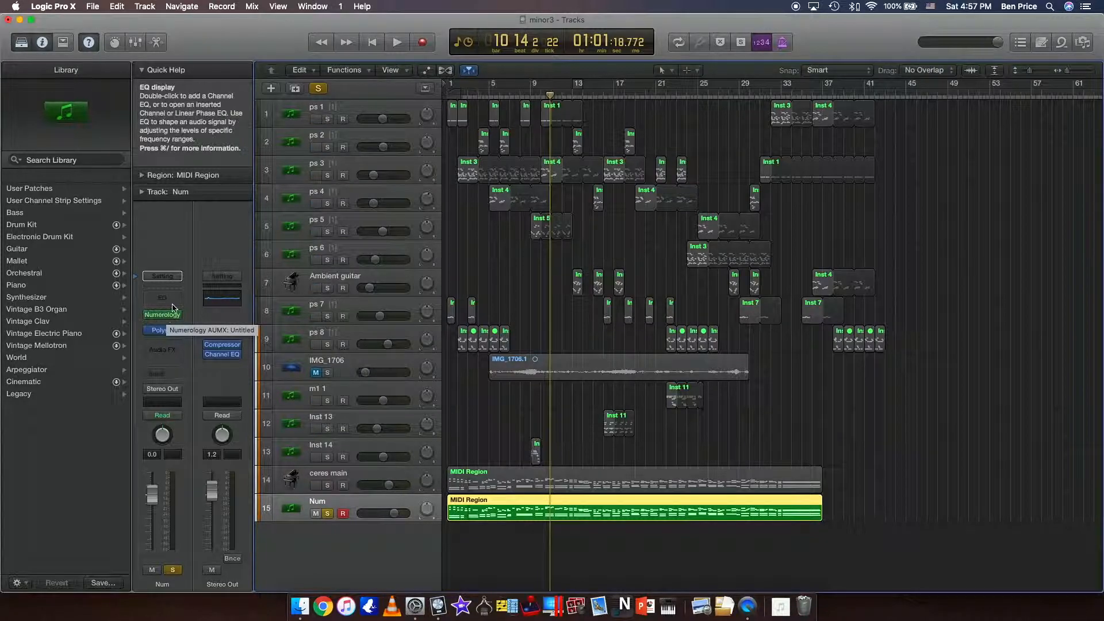
# Open Numerology on the Num track, browse its factory modules and stacks, and add a PolyNote sequencer to the empty stack.
pyautogui.click(164, 316)
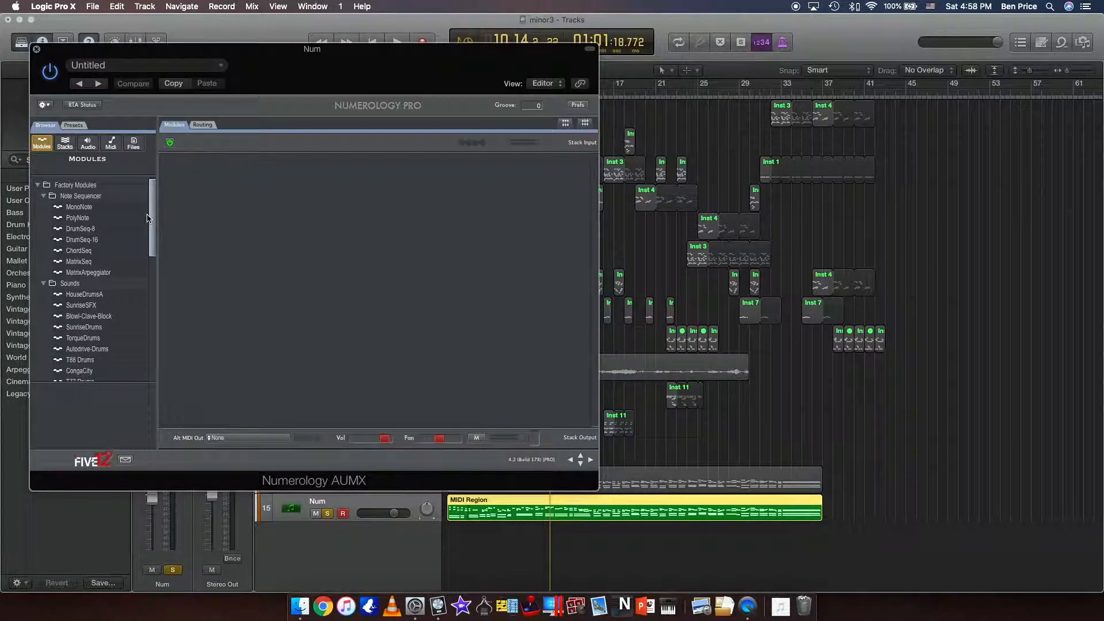
pyautogui.click(76, 219)
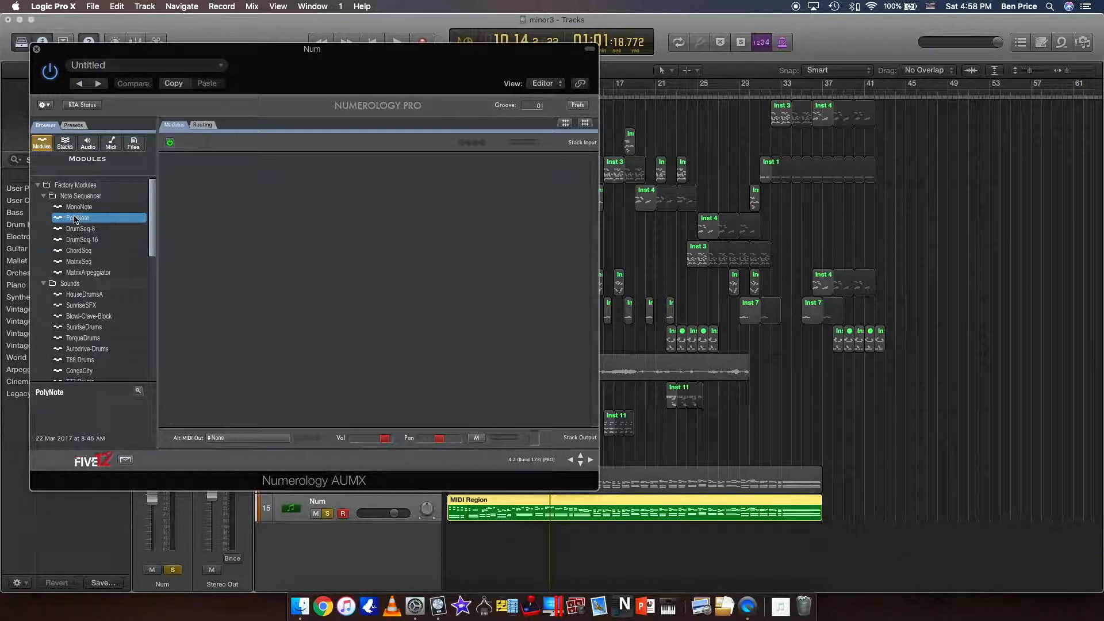
pyautogui.click(64, 148)
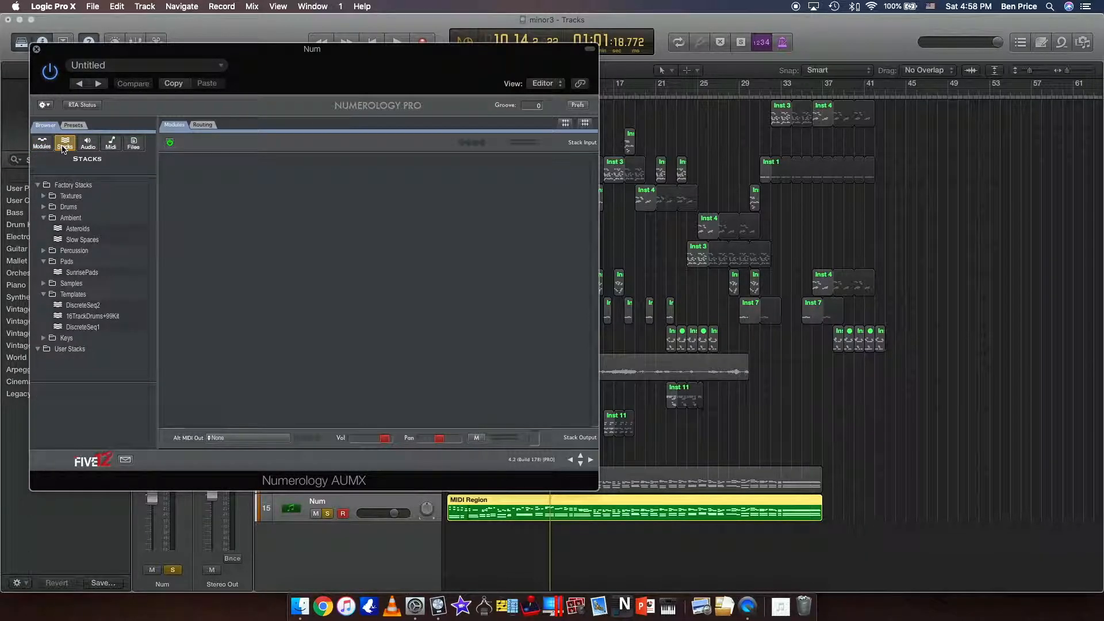
pyautogui.click(73, 197)
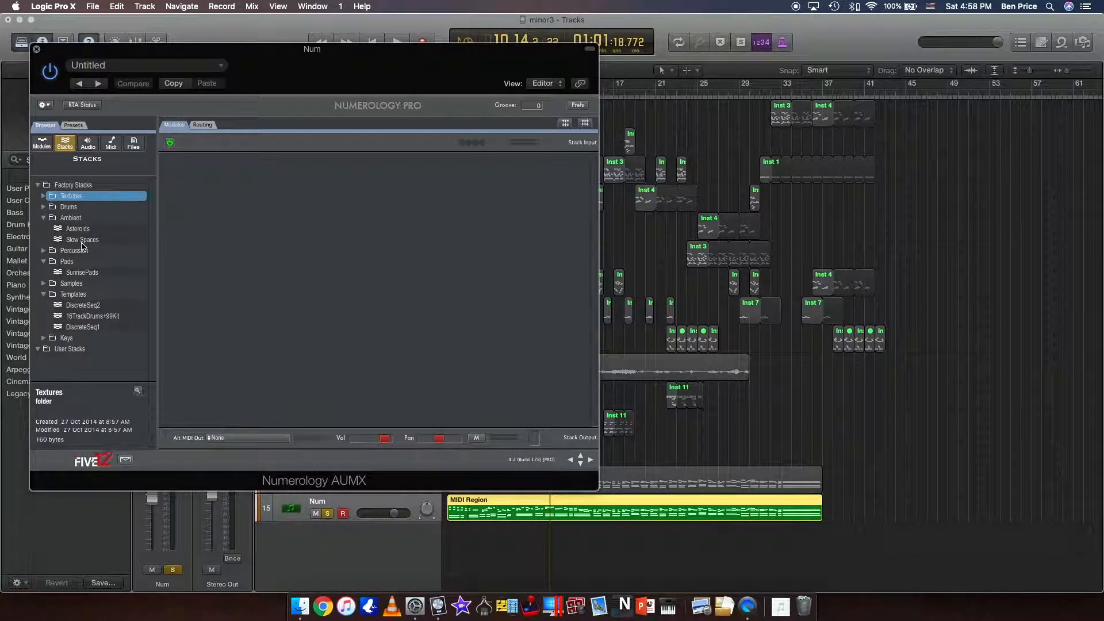
pyautogui.click(41, 147)
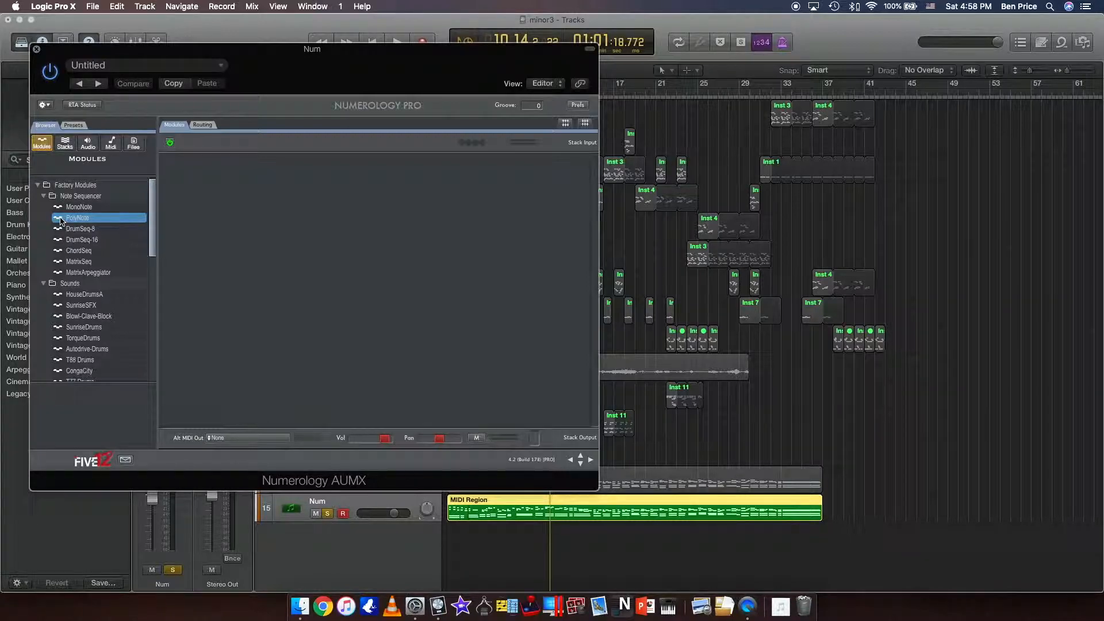
pyautogui.moveTo(61, 221); pyautogui.dragTo(239, 239)
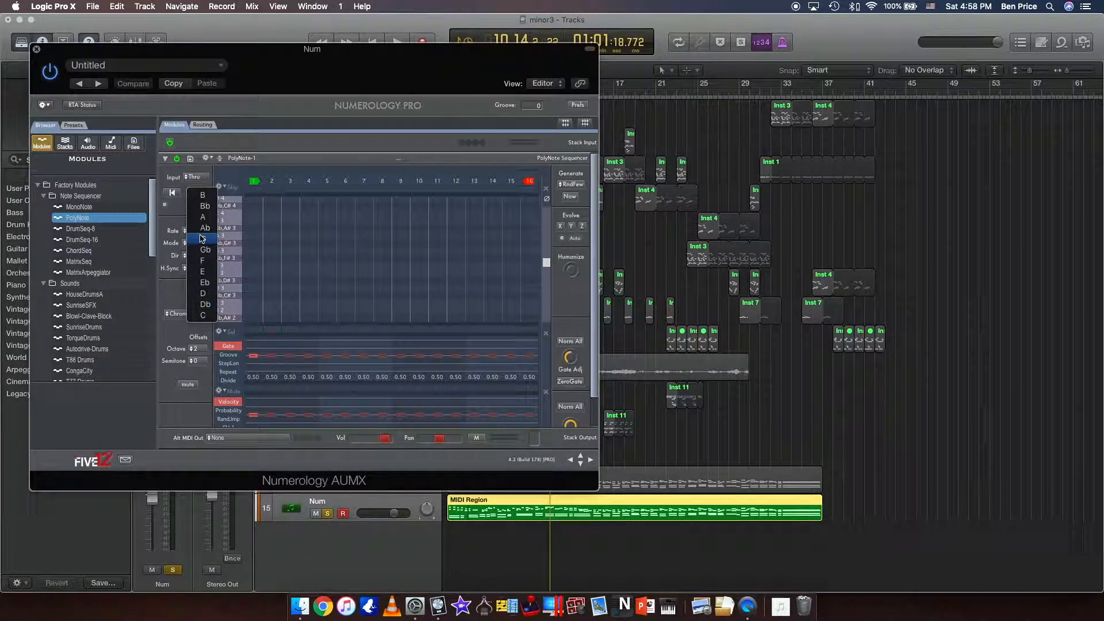
# Set the PolyNote sequencer to key B, Major scale and a Qtr rate, and reposition the plug-in window.
pyautogui.click(201, 196)
pyautogui.click(189, 313)
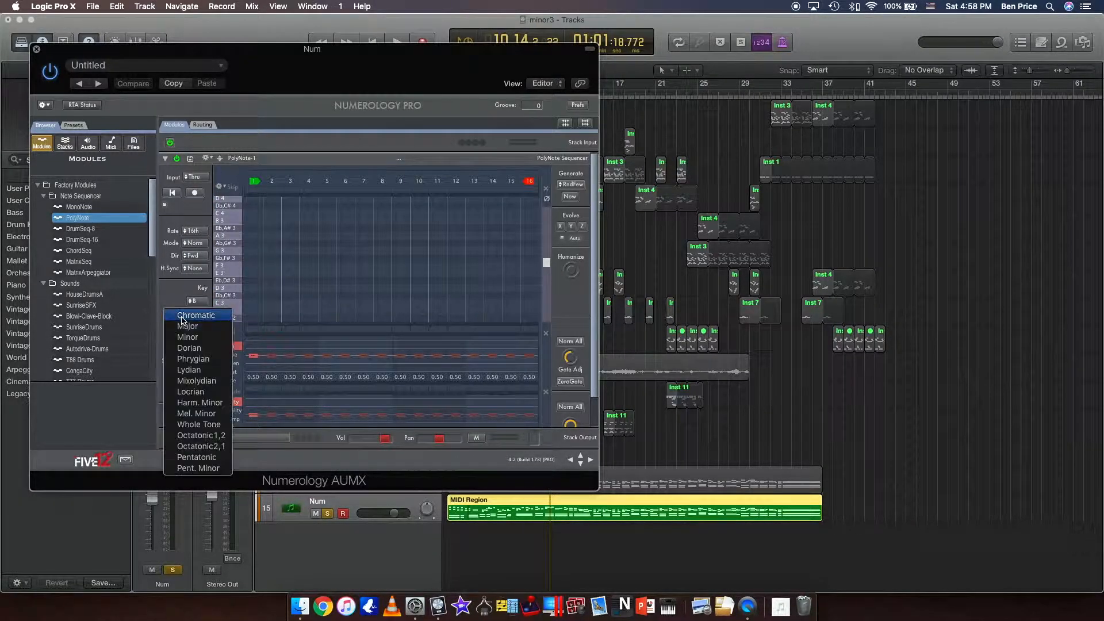
pyautogui.click(183, 326)
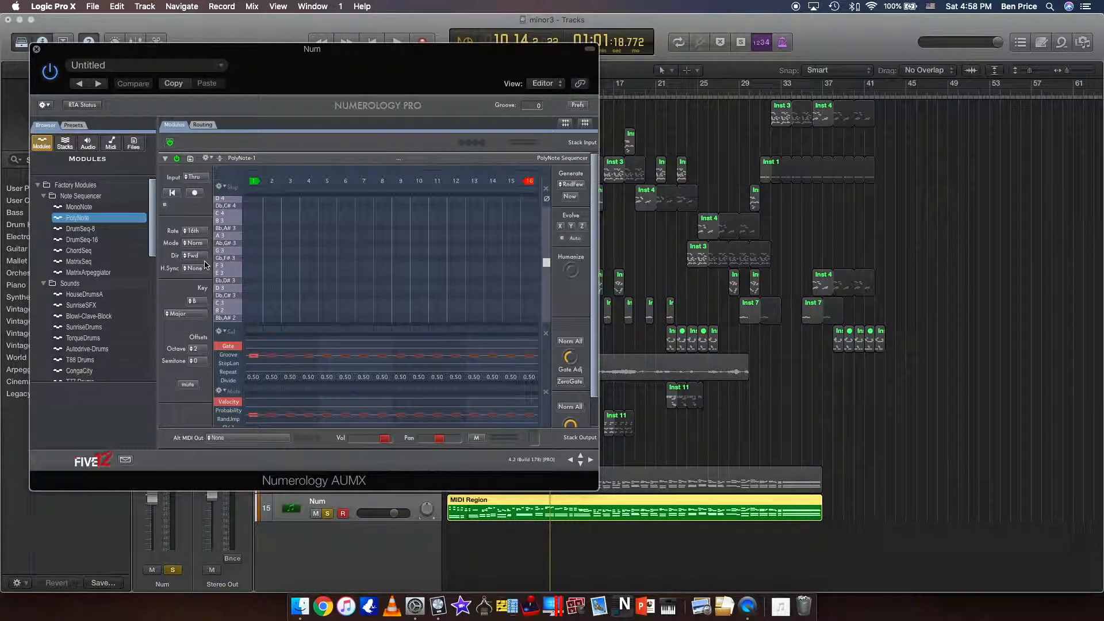
pyautogui.click(202, 233)
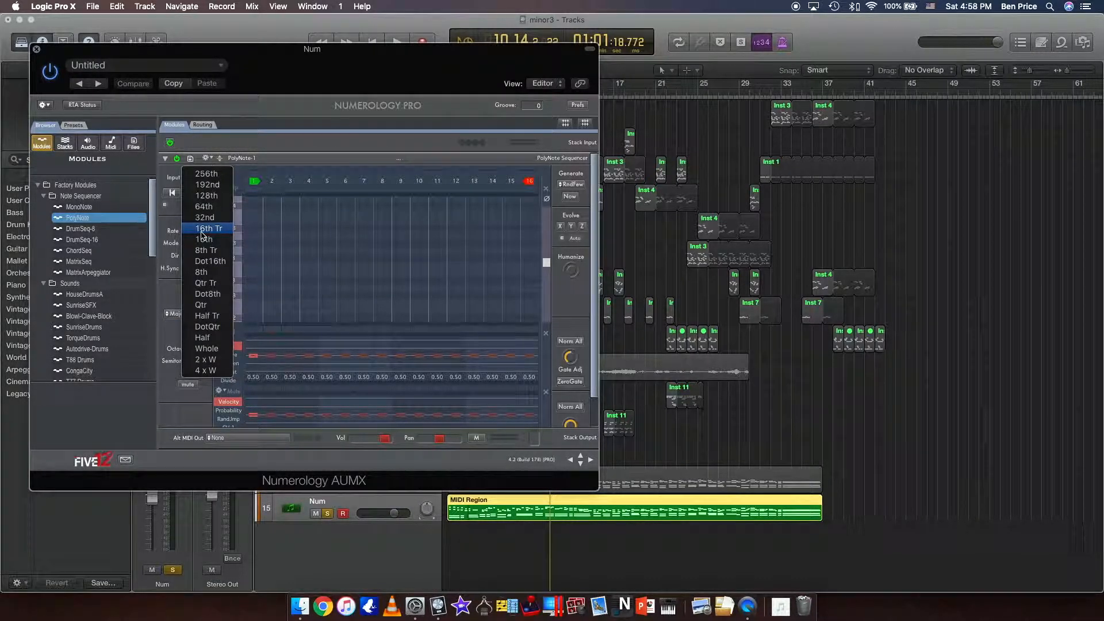
pyautogui.click(205, 306)
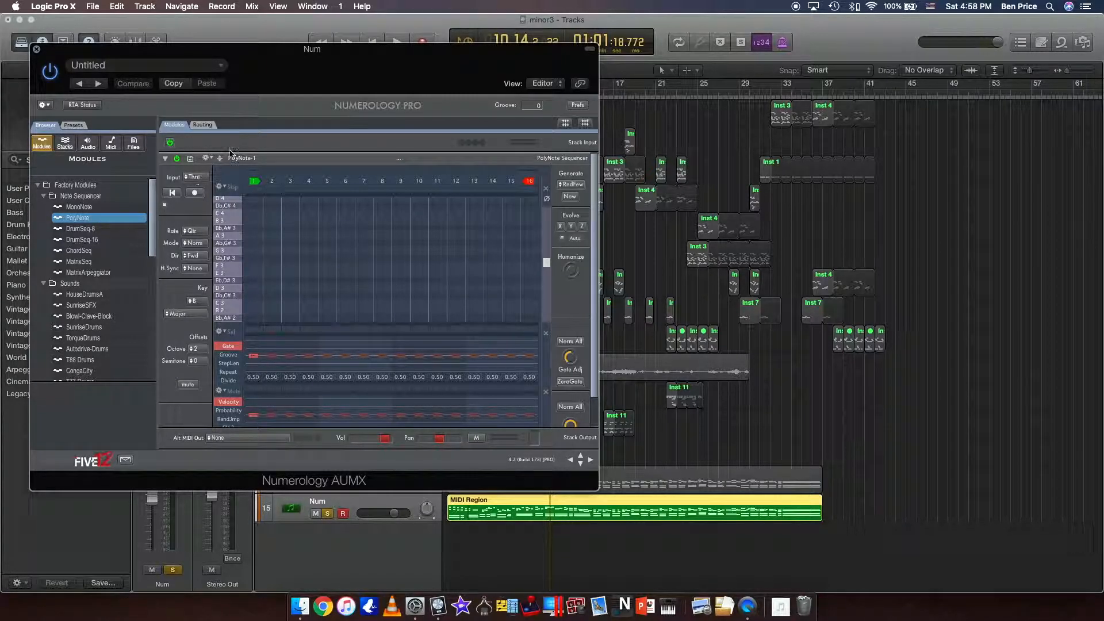
pyautogui.moveTo(327, 90); pyautogui.dragTo(527, 4)
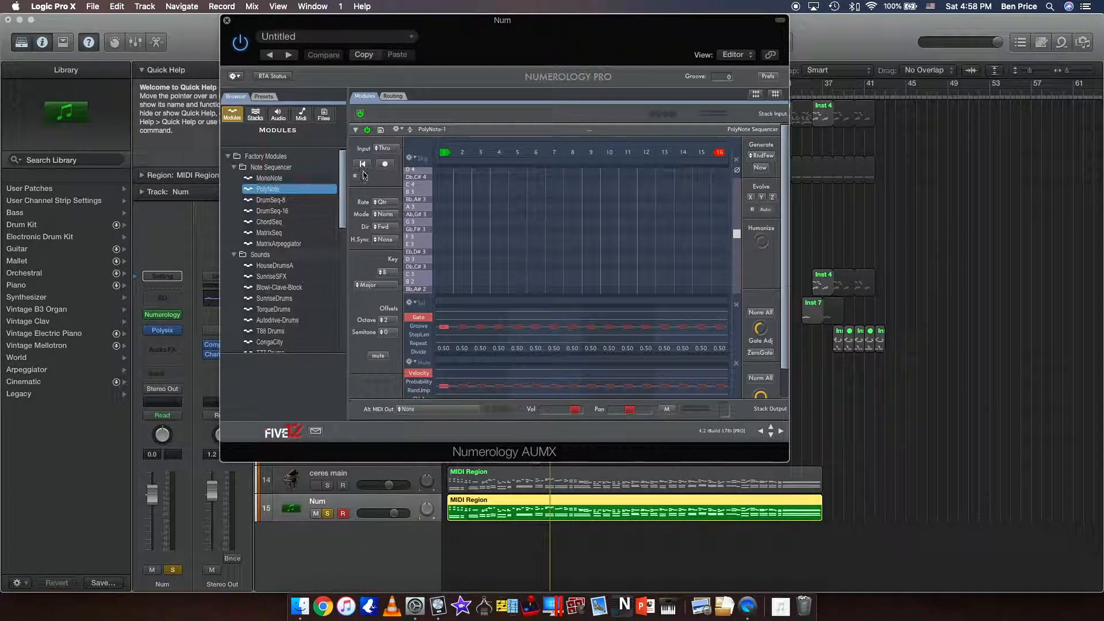
# Set the PolyNote sequencer's input to RT Rec and check its run mode settings, keeping the Realtime record mode.
pyautogui.click(386, 149)
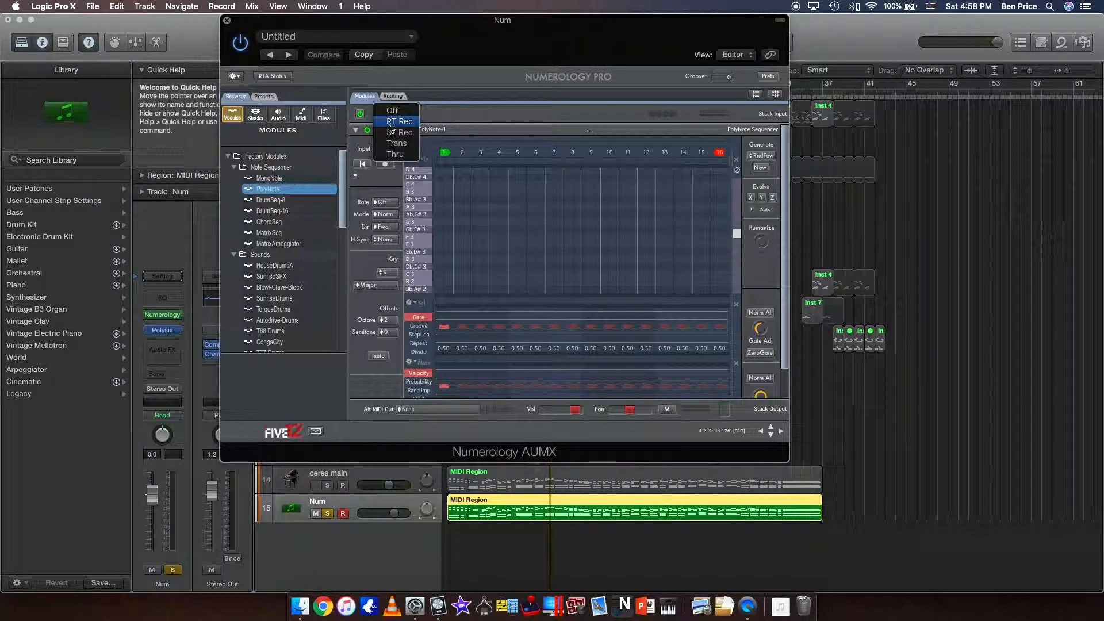
pyautogui.click(389, 127)
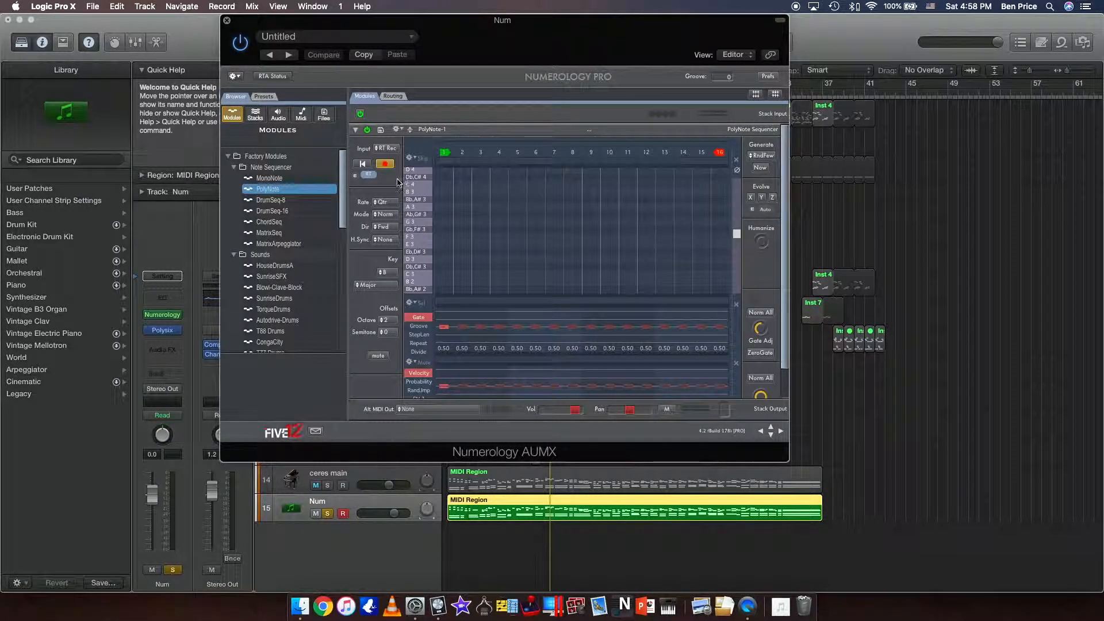
pyautogui.moveTo(468, 23); pyautogui.dragTo(541, 25)
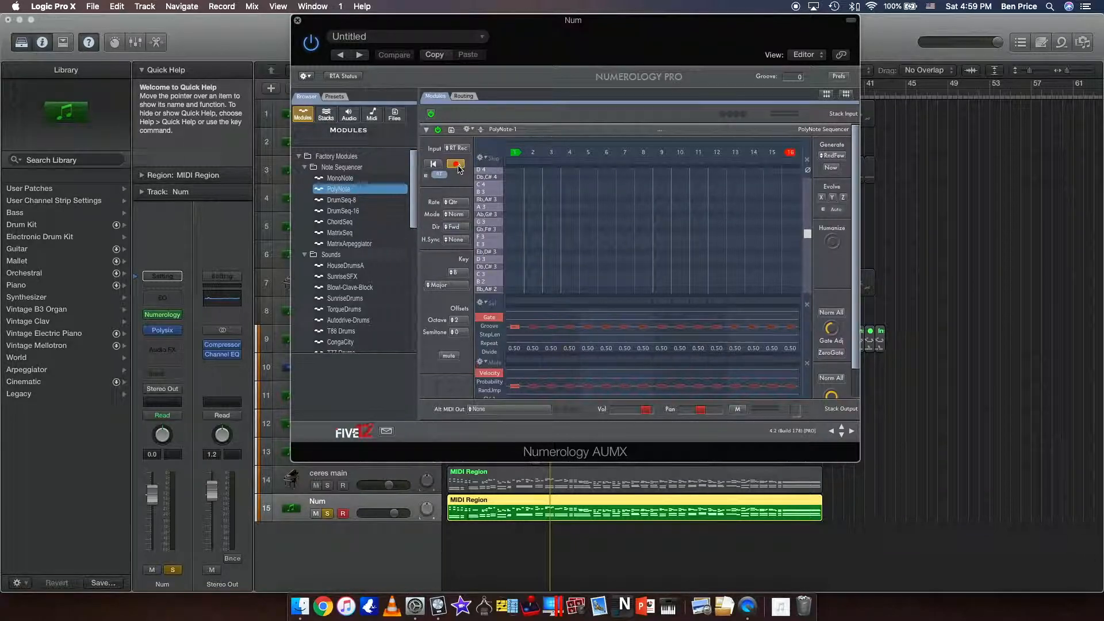
pyautogui.click(424, 178)
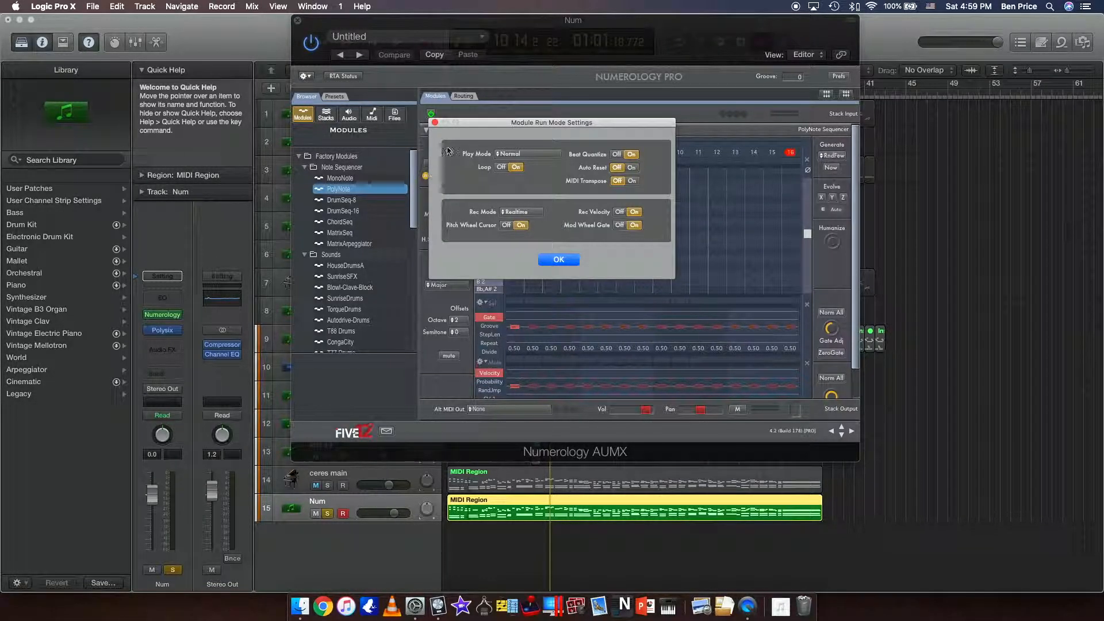
pyautogui.click(526, 212)
pyautogui.click(532, 215)
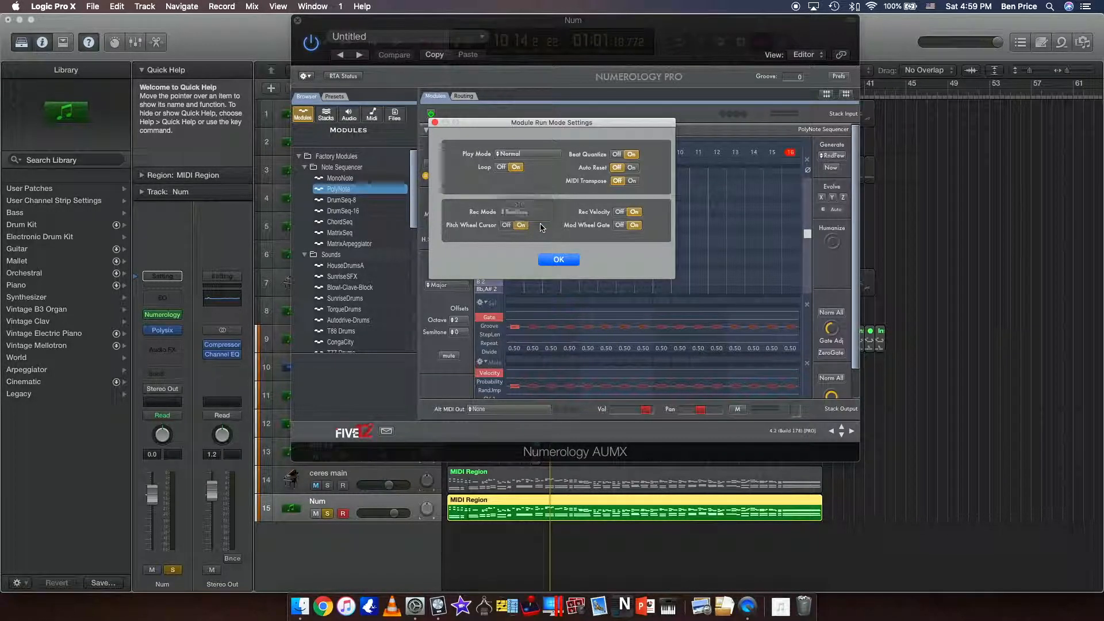
pyautogui.click(555, 260)
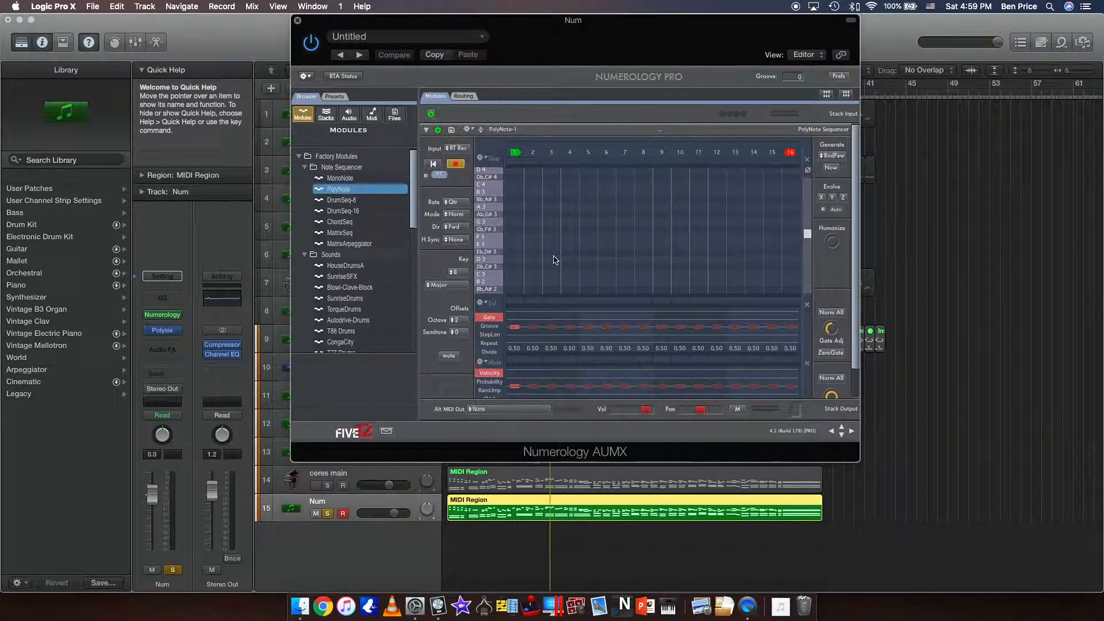
# Move the short region near bar 9 from the Inst 14 track to Inst 13, select the Inst 14 track and return to the project start.
pyautogui.moveTo(555, 43); pyautogui.dragTo(425, 541)
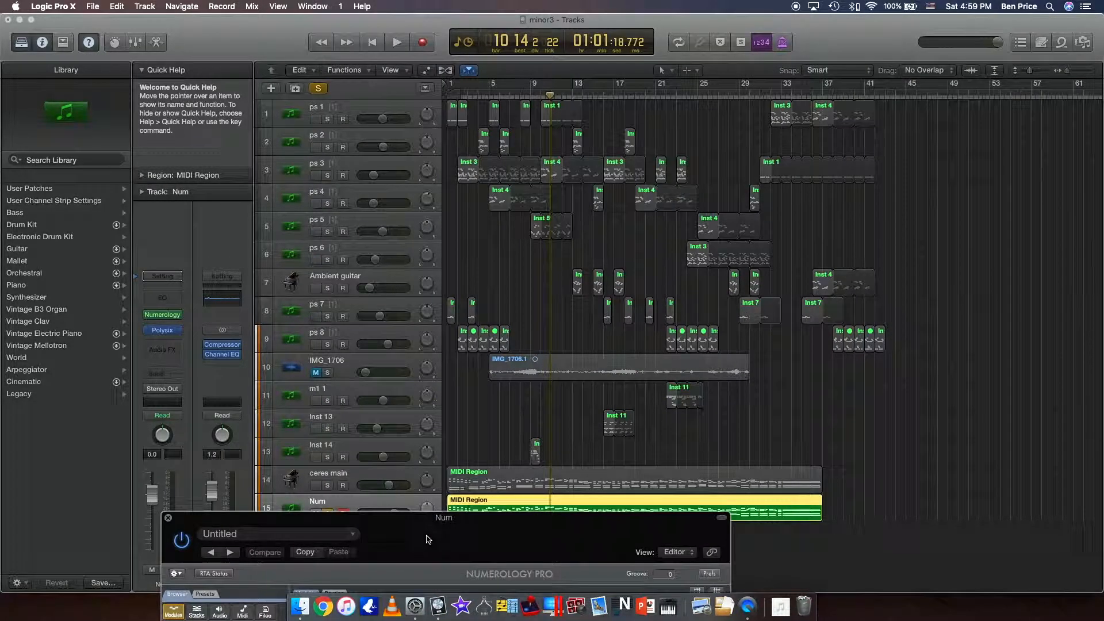
pyautogui.click(536, 443)
pyautogui.moveTo(536, 442); pyautogui.dragTo(536, 414)
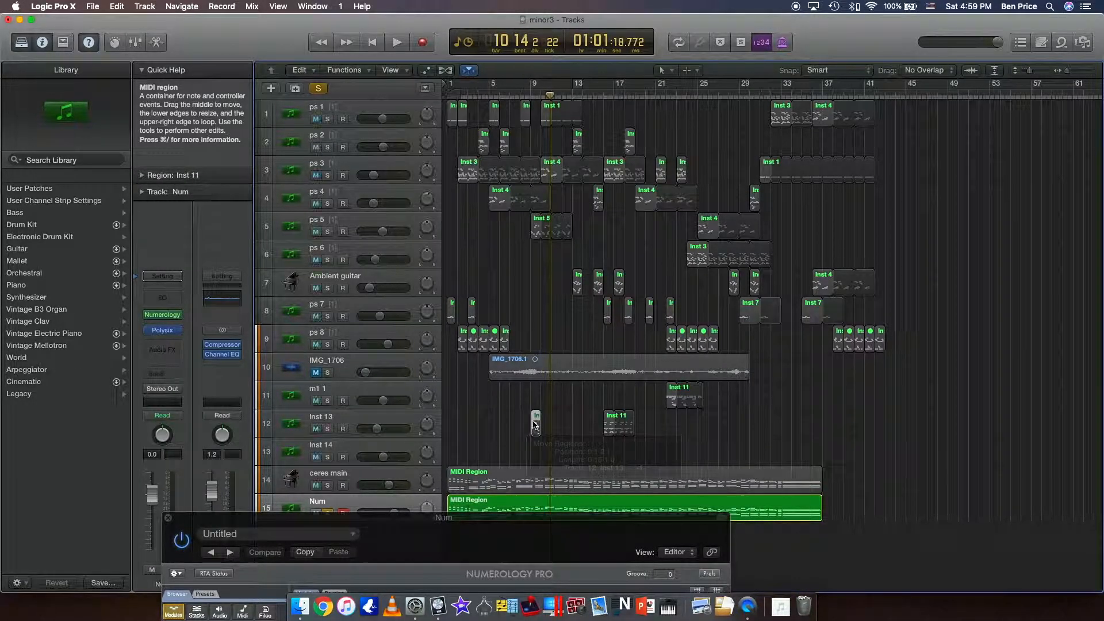
pyautogui.click(404, 446)
pyautogui.press('Return')
# Bring the Numerology window back beside the track list and set its Alt MIDI Out to IAC Driver IAC-MIDI Sync.
pyautogui.moveTo(431, 517); pyautogui.dragTo(680, 4)
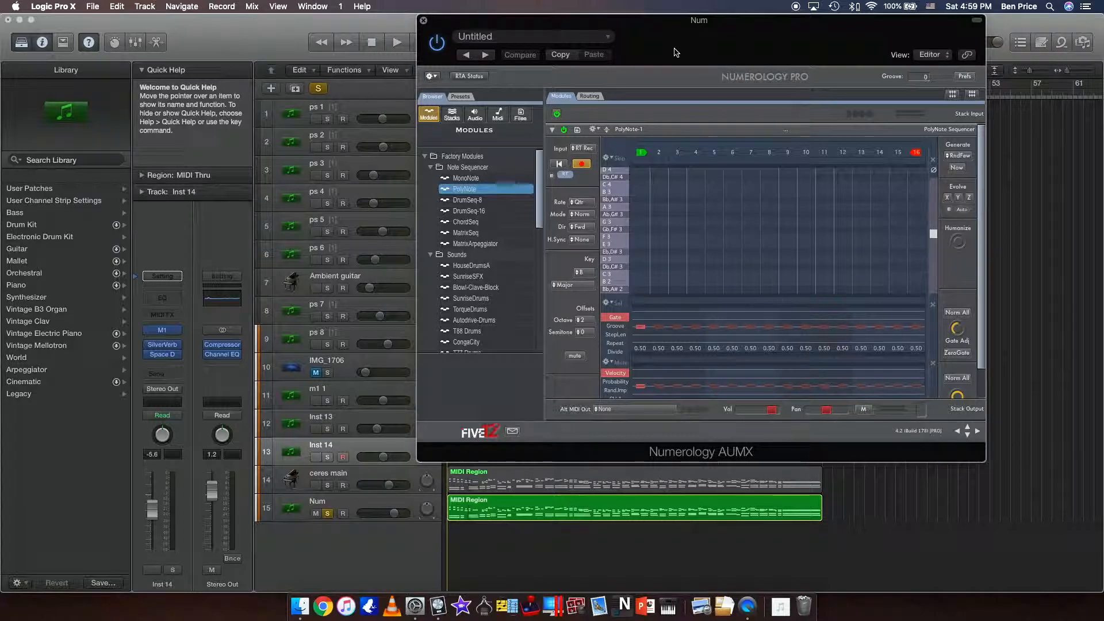
pyautogui.moveTo(674, 50); pyautogui.dragTo(532, 619)
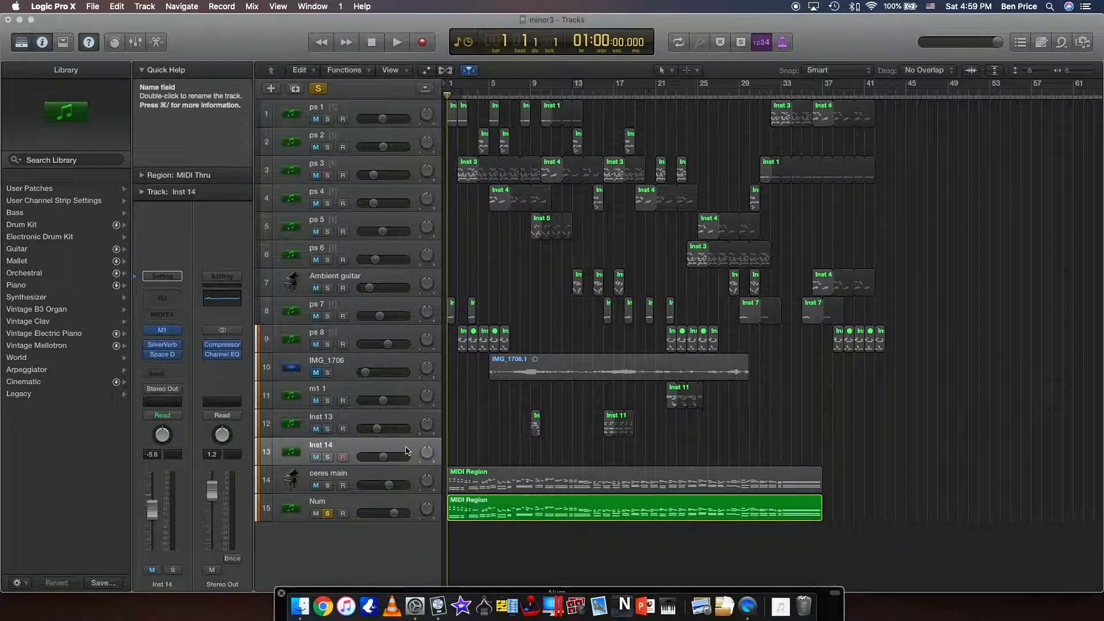
pyautogui.moveTo(289, 608); pyautogui.dragTo(515, 162)
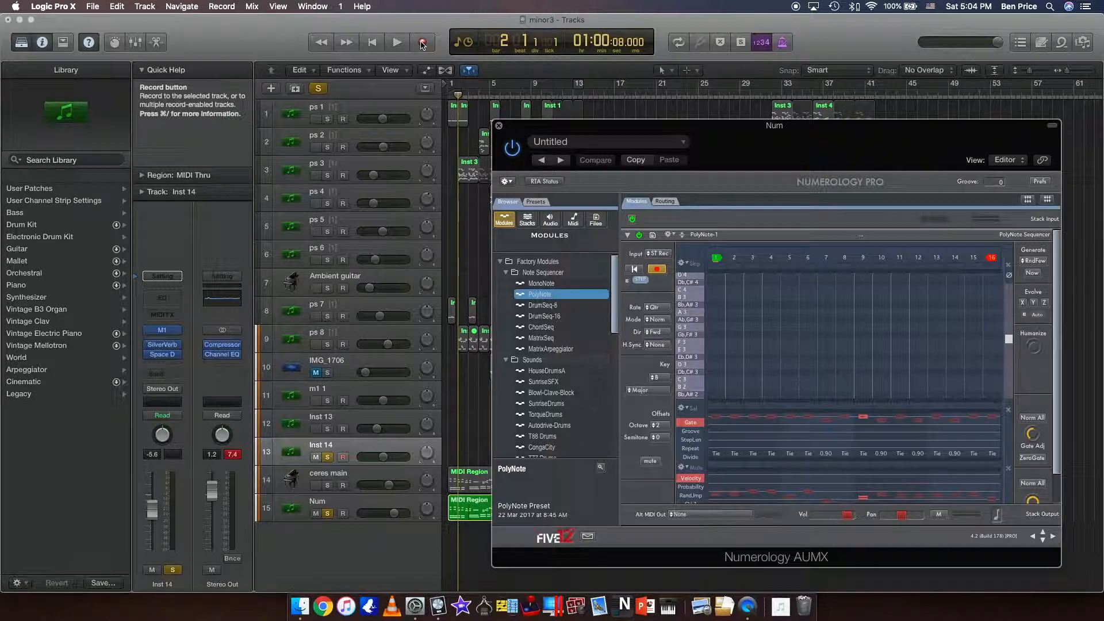
pyautogui.click(716, 514)
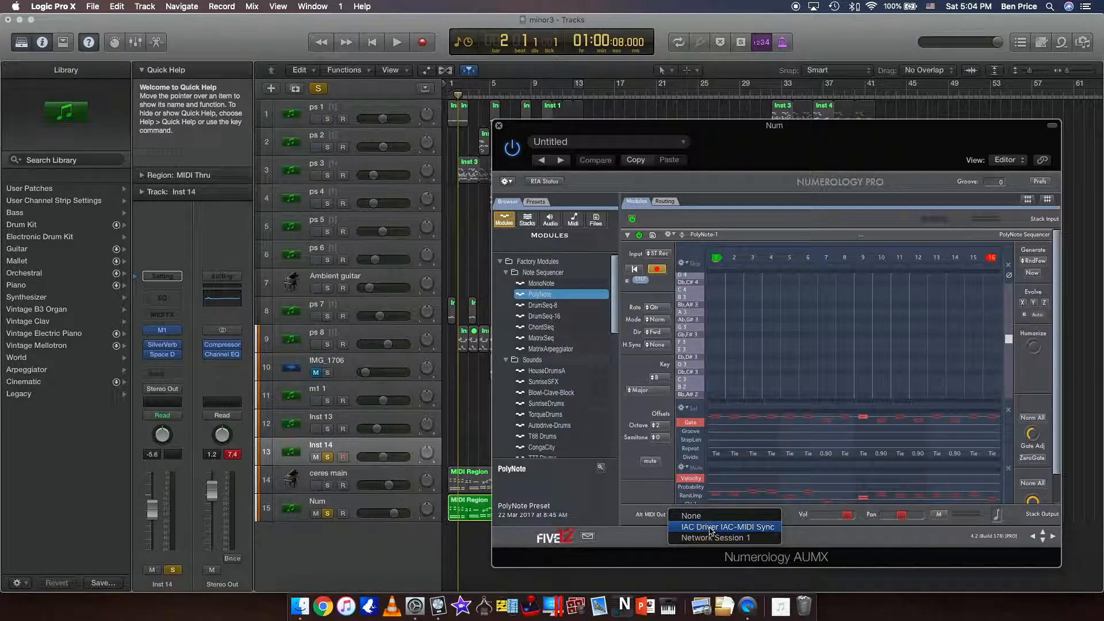
pyautogui.click(711, 528)
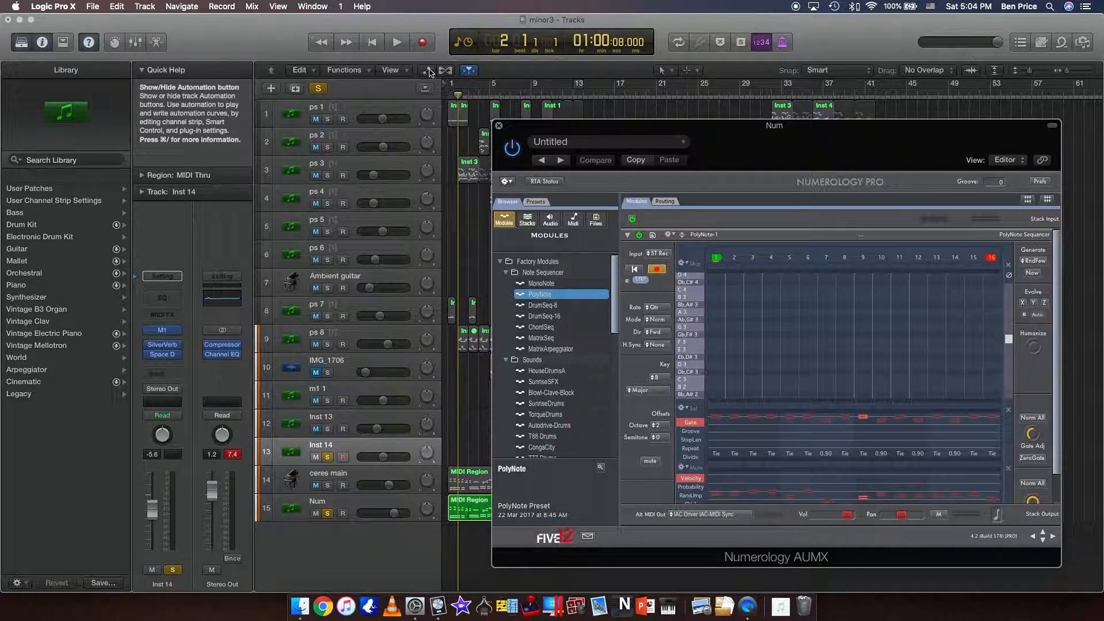
# Start recording on the Inst 14 track and raise its volume to -0.8 dB.
pyautogui.click(422, 44)
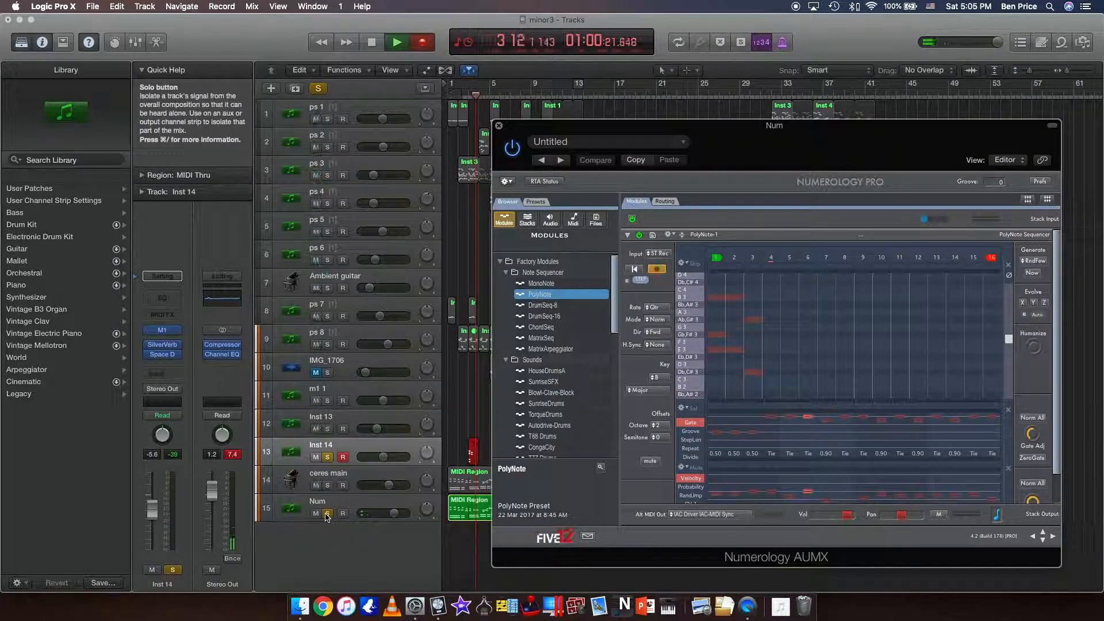
pyautogui.click(331, 449)
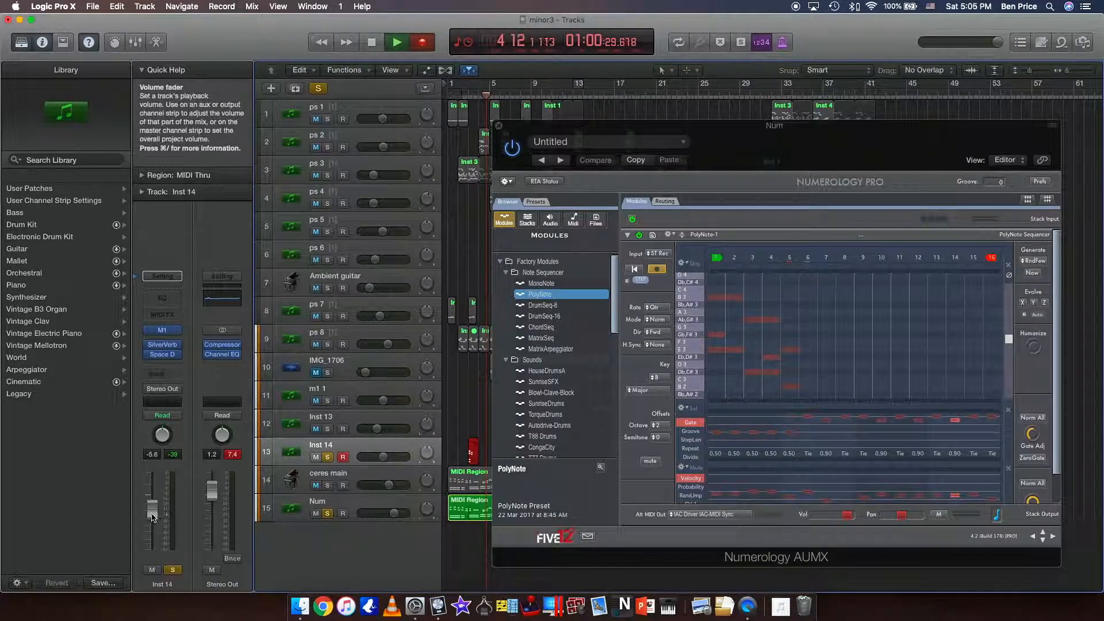
pyautogui.moveTo(152, 507); pyautogui.dragTo(152, 497)
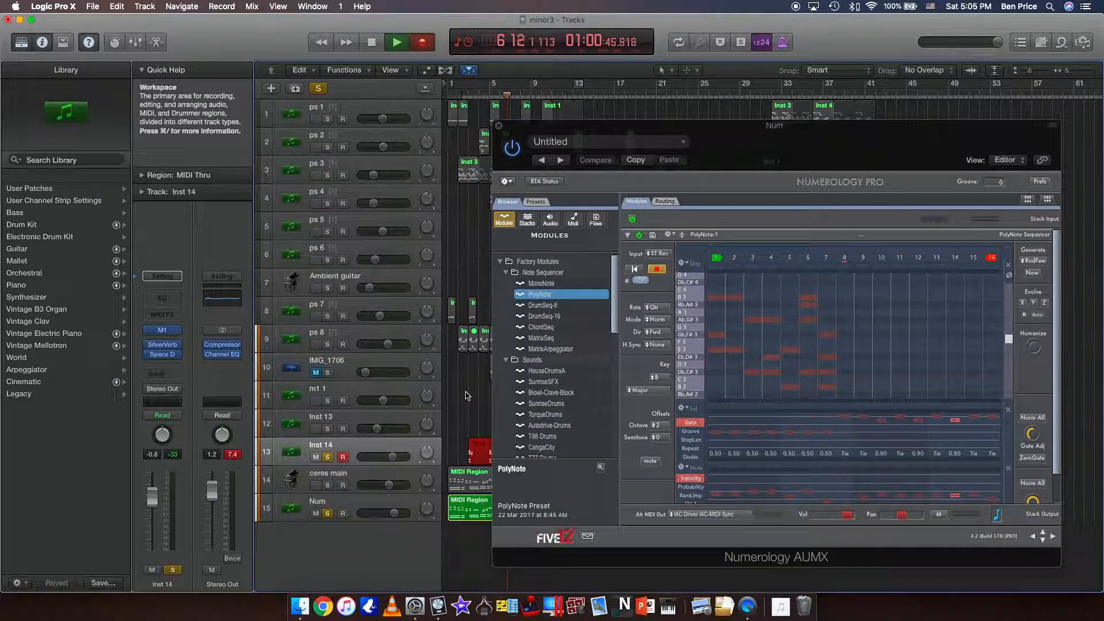
# Switch the PolyNote sequencer's input from step recording to RT Rec while the recording runs.
pyautogui.click(665, 253)
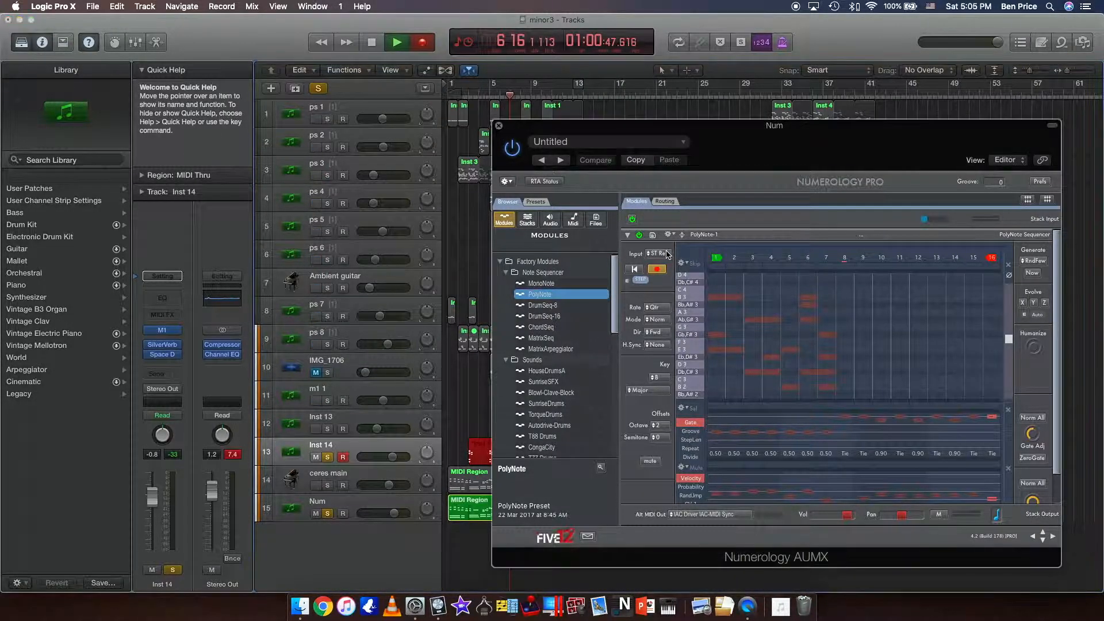
pyautogui.click(666, 253)
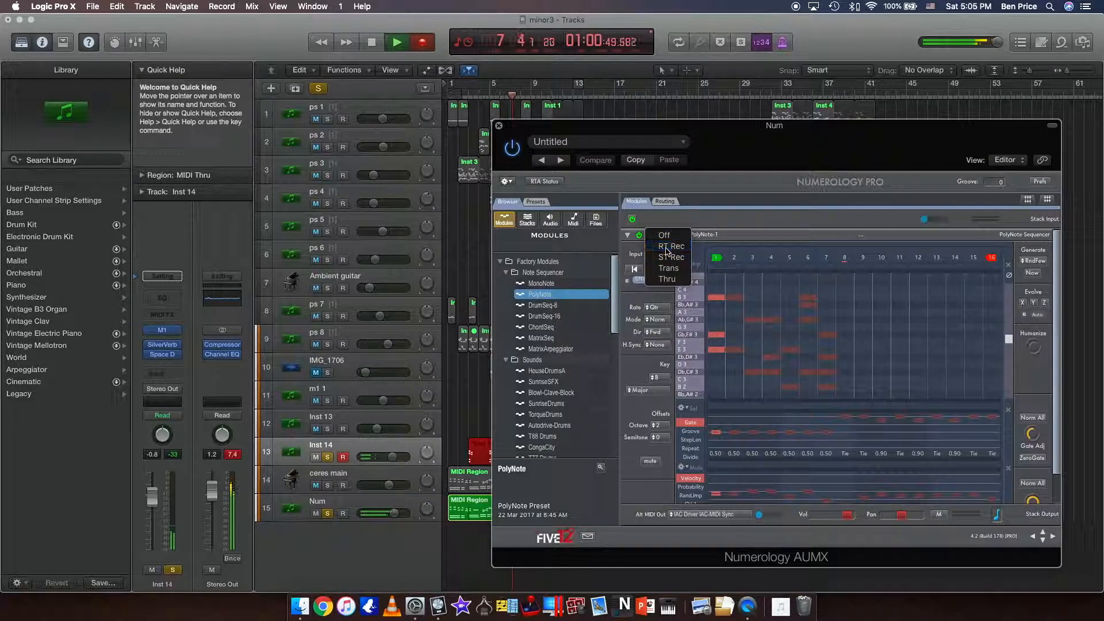
pyautogui.click(666, 268)
pyautogui.click(667, 267)
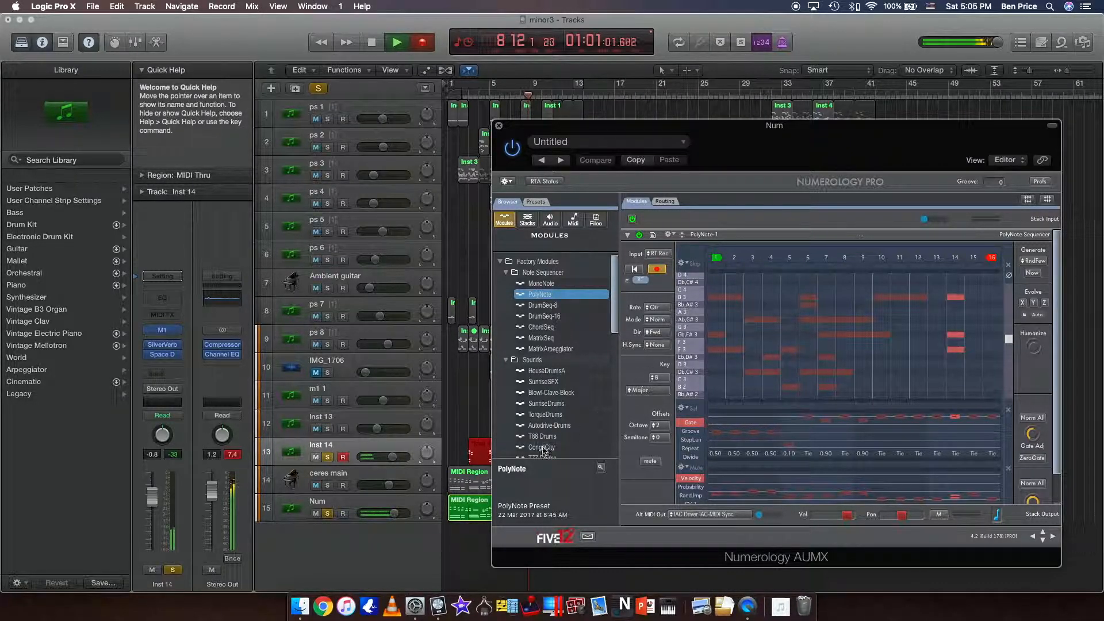
# Pull the Num track's volume down to -∞ dB and raise the Inst 14 track's volume to 3.7 dB.
pyautogui.moveTo(396, 519); pyautogui.dragTo(369, 519)
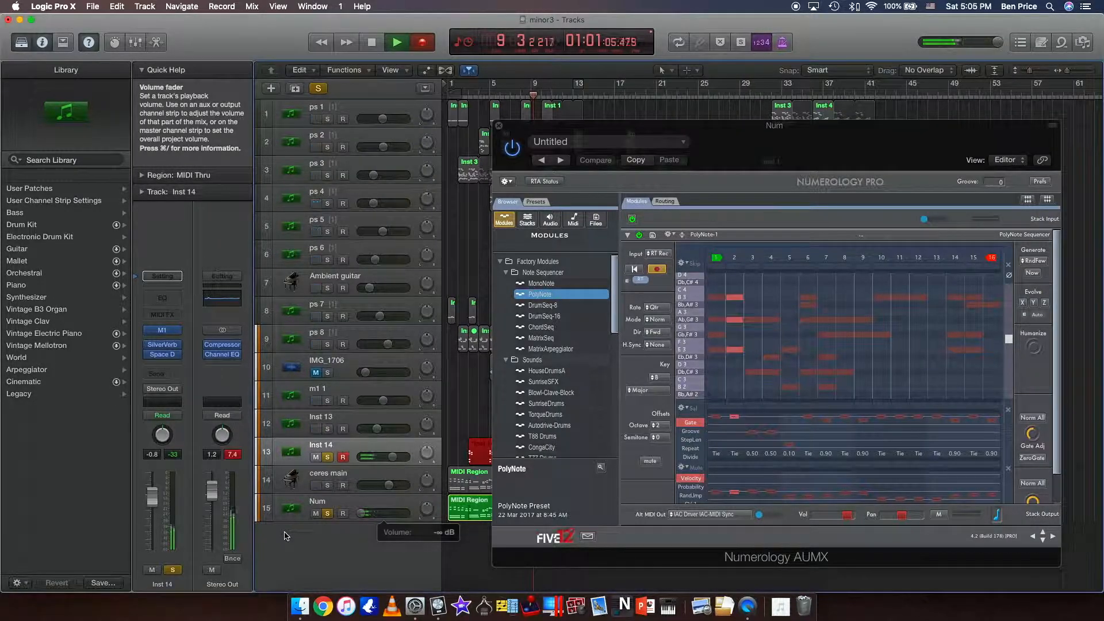
pyautogui.moveTo(392, 456); pyautogui.dragTo(401, 457)
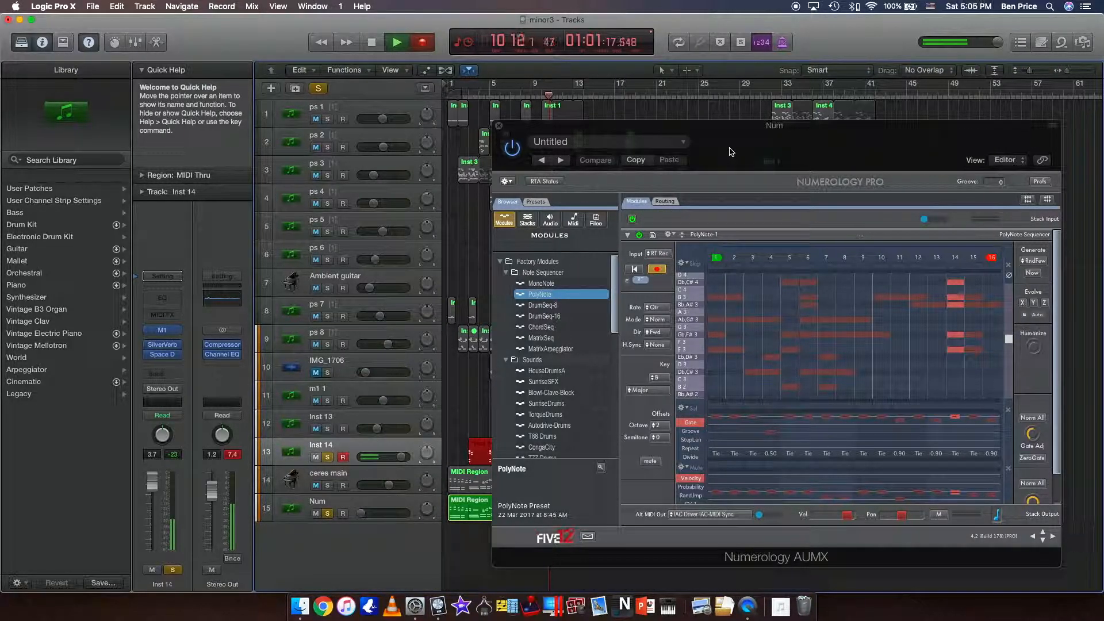
# Turn on Auto Evolve for the PolyNote sequencer and review its X, Y and Z transformation settings.
pyautogui.moveTo(774, 146); pyautogui.dragTo(681, 198)
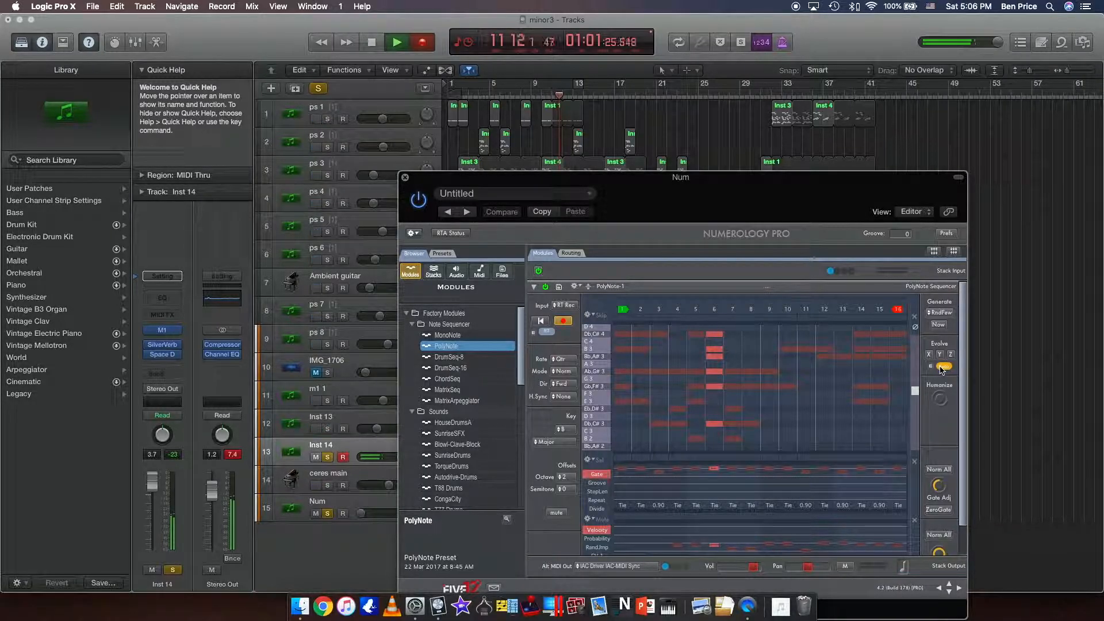
pyautogui.click(931, 368)
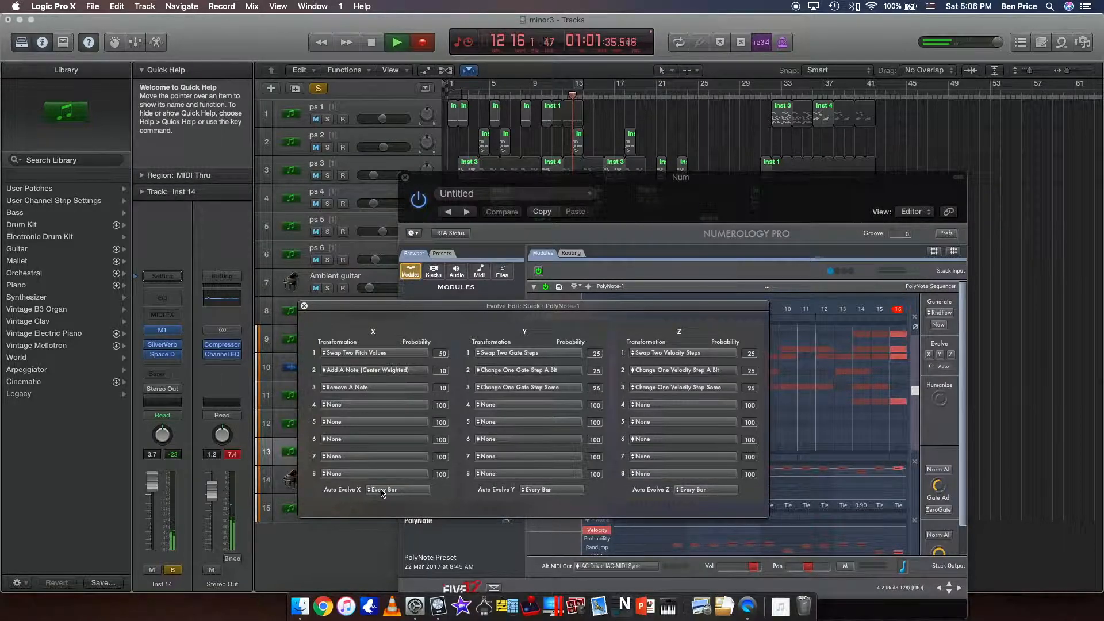
pyautogui.click(329, 504)
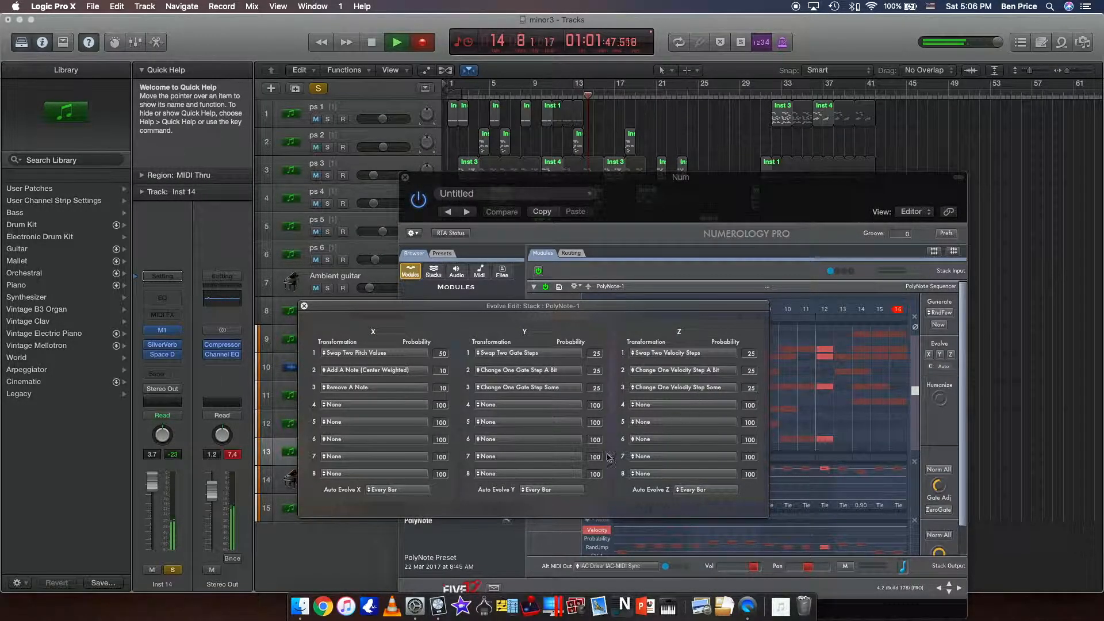
pyautogui.click(305, 306)
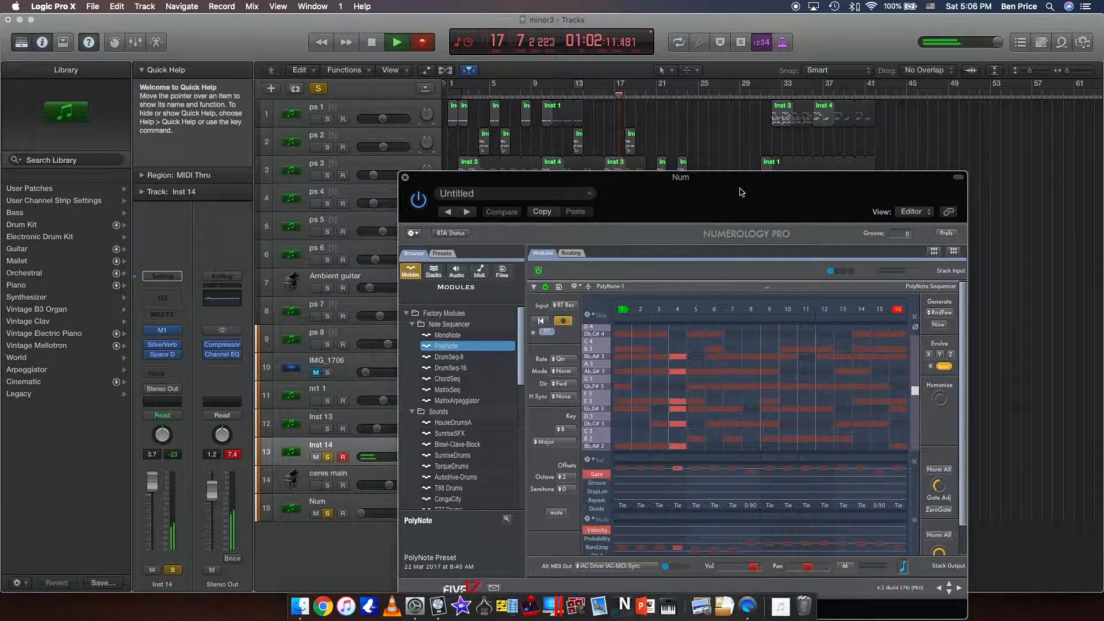
# Set the PolyNote sequencer's Auto Evolve X, Y and Z intervals to Every Beat and close the Evolve settings.
pyautogui.moveTo(739, 195); pyautogui.dragTo(736, 167)
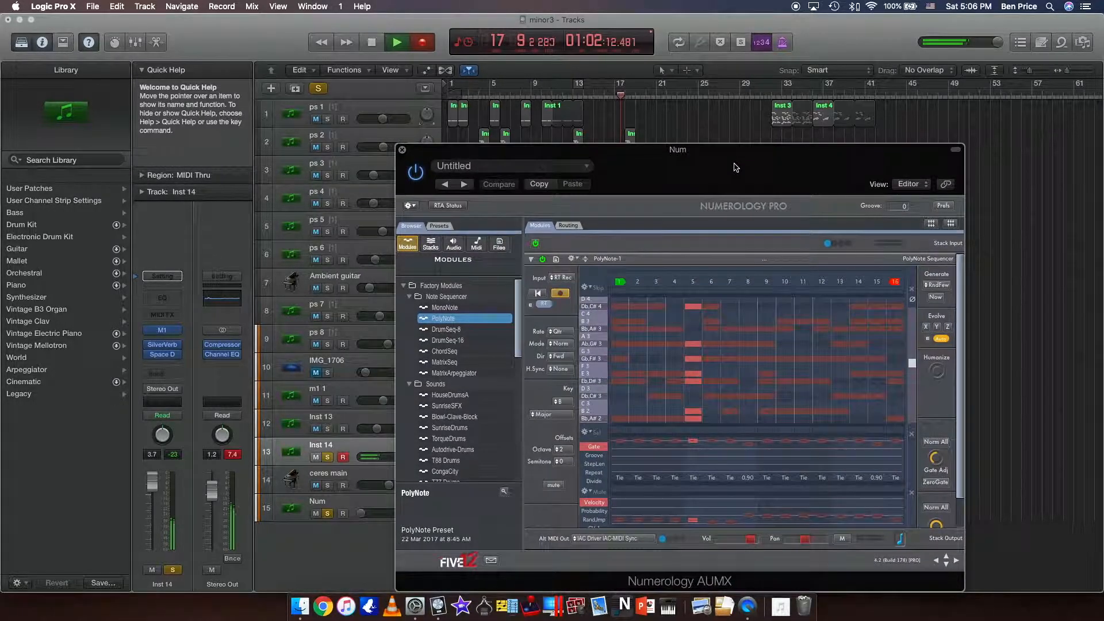
pyautogui.click(928, 340)
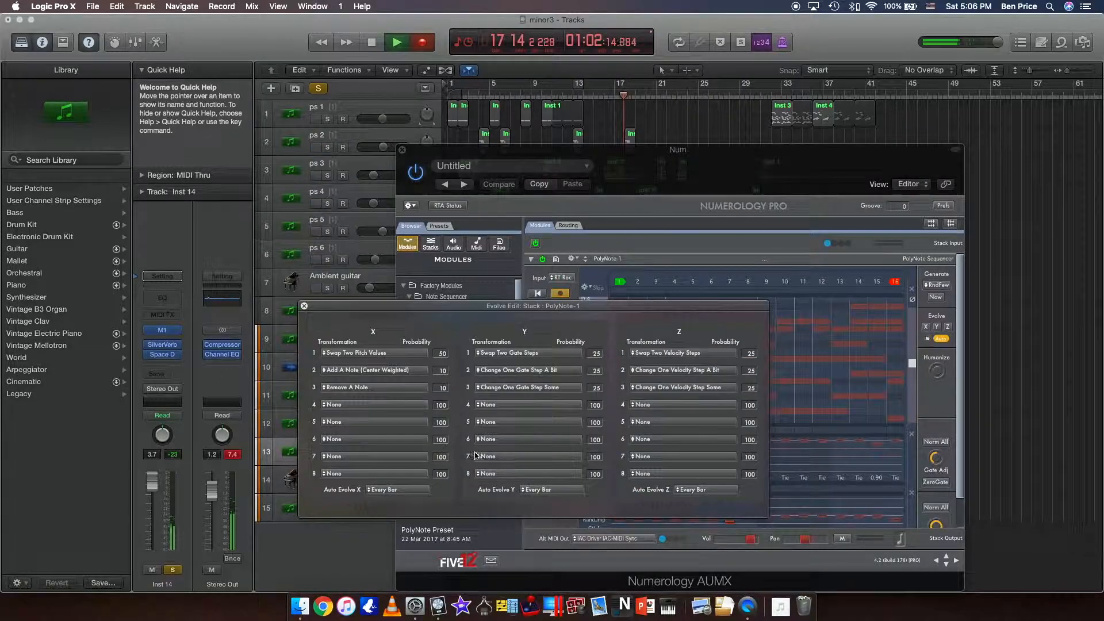
pyautogui.click(420, 489)
pyautogui.click(401, 331)
pyautogui.click(555, 489)
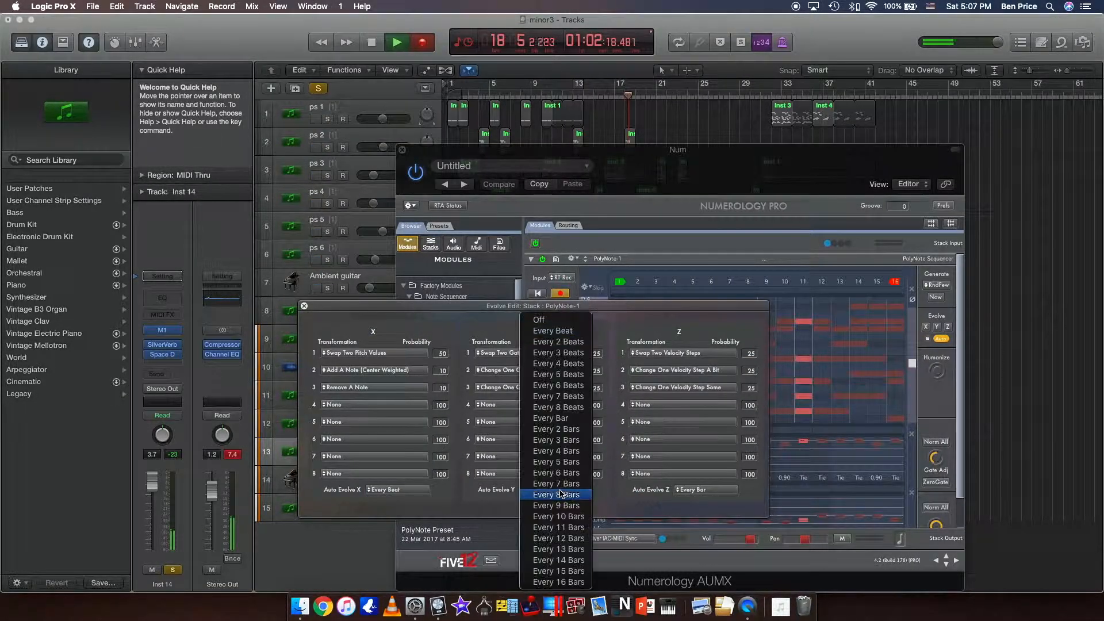
pyautogui.click(564, 331)
pyautogui.click(711, 493)
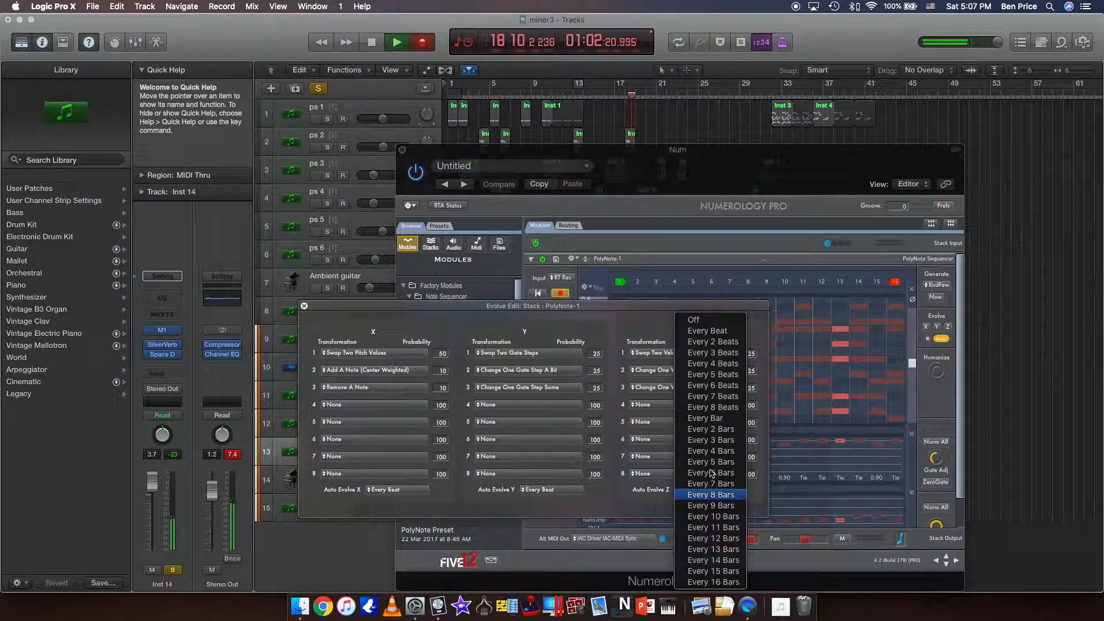
pyautogui.click(711, 332)
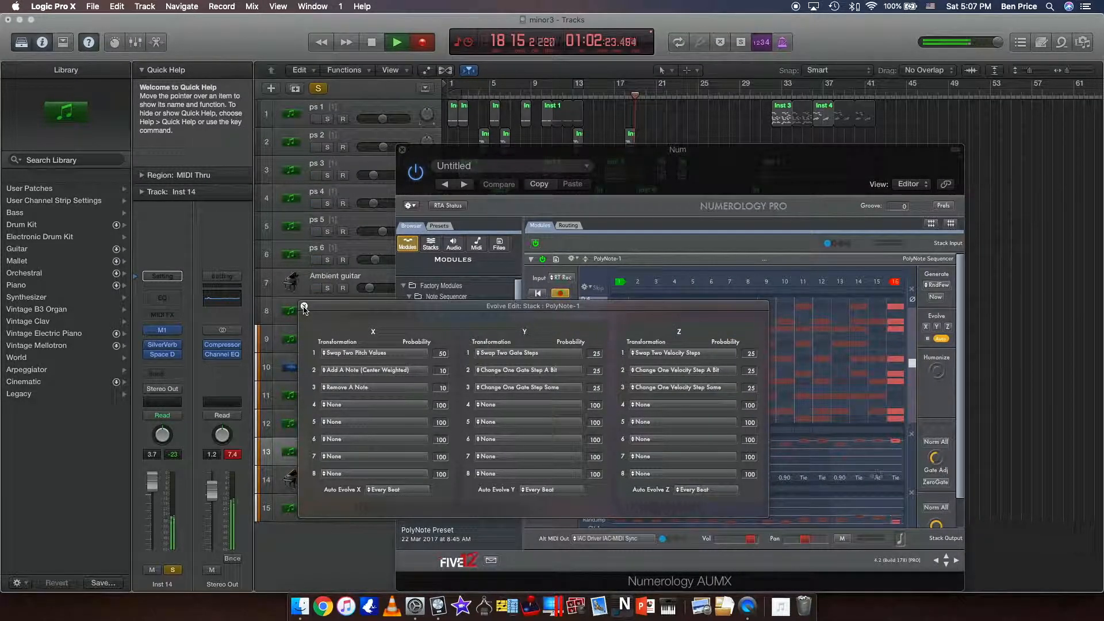
pyautogui.click(304, 307)
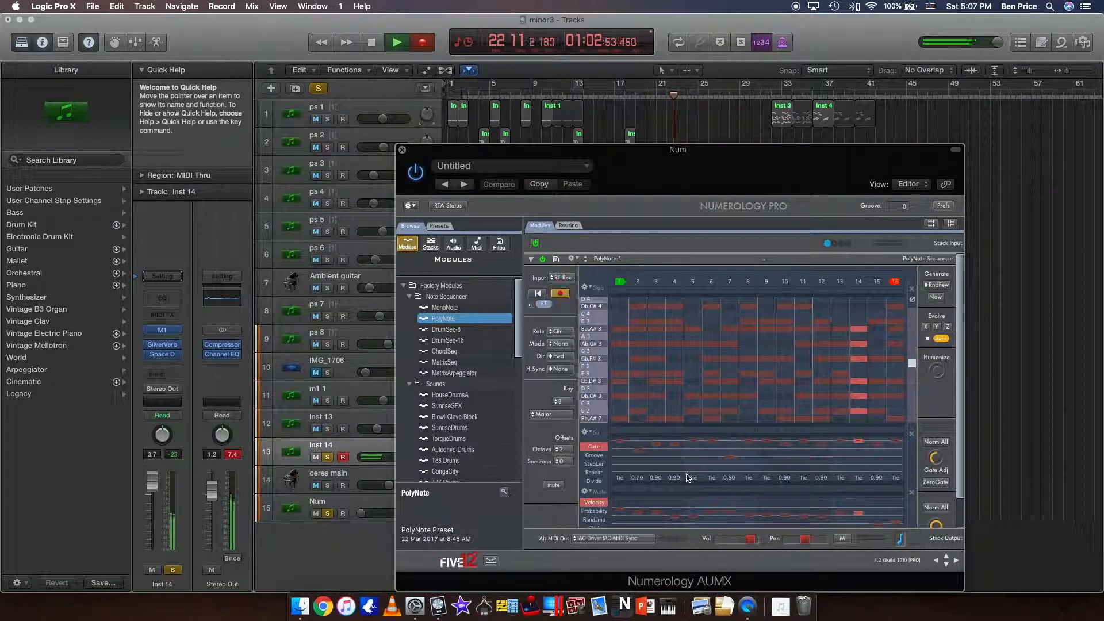
# Inspect the evolving note, gate and velocity lanes, stop the recording in bar 24, and close the Numerology window.
pyautogui.scroll(-3, 688, 477)
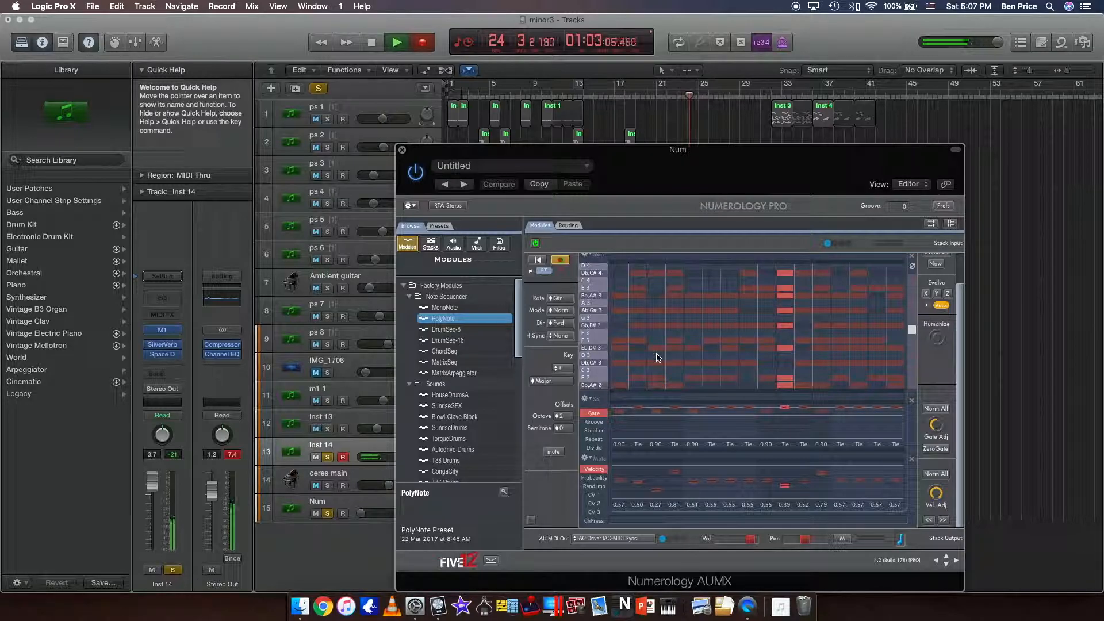
pyautogui.scroll(3, 657, 357)
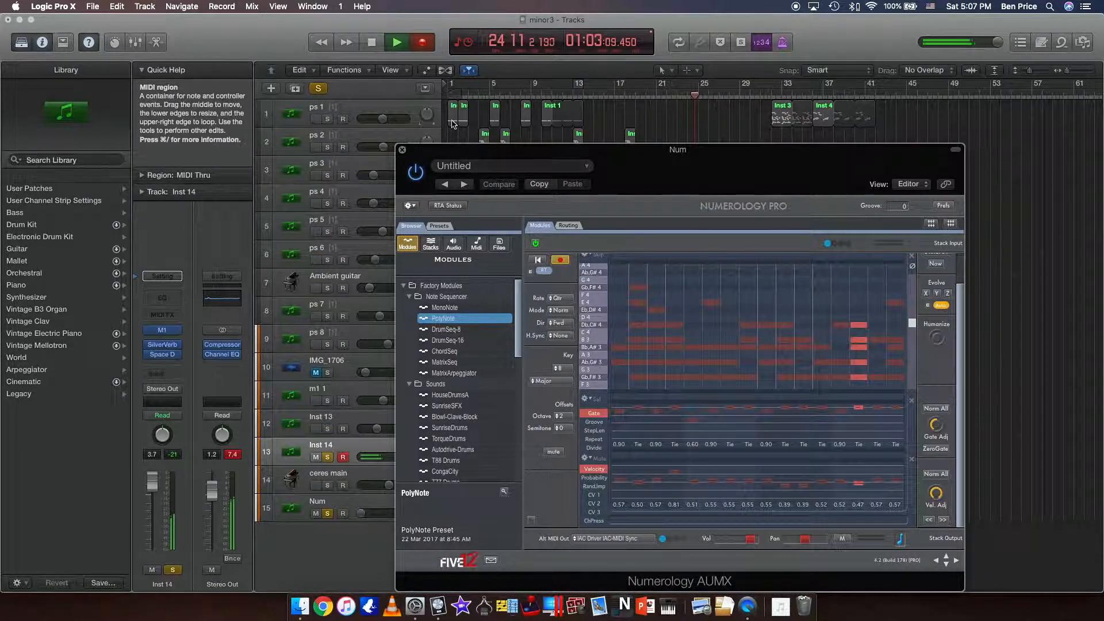
pyautogui.click(370, 43)
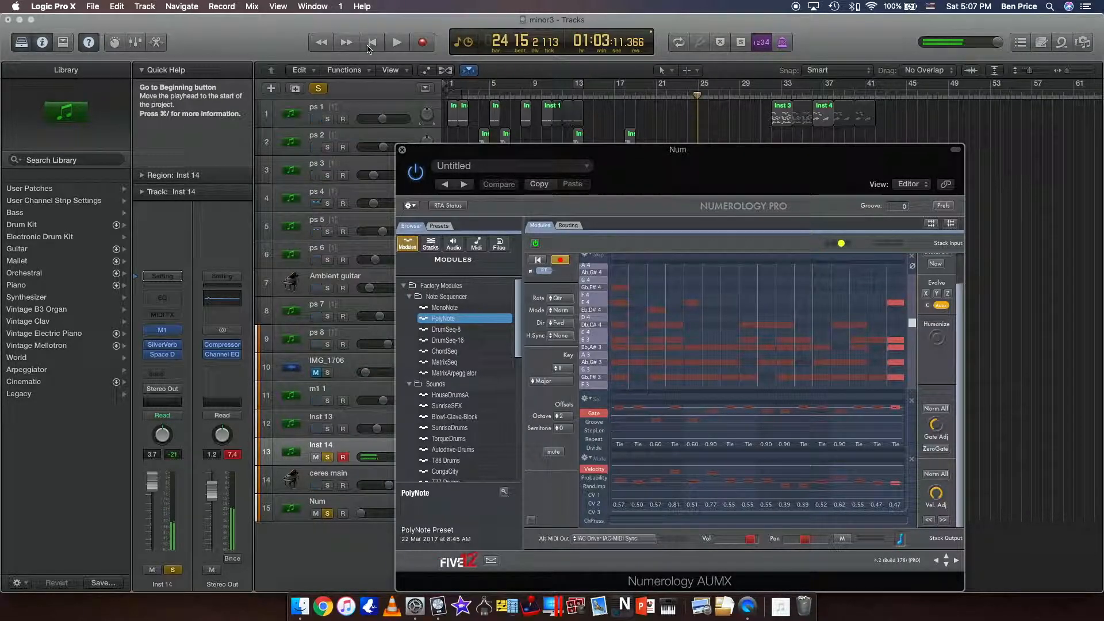
pyautogui.click(401, 150)
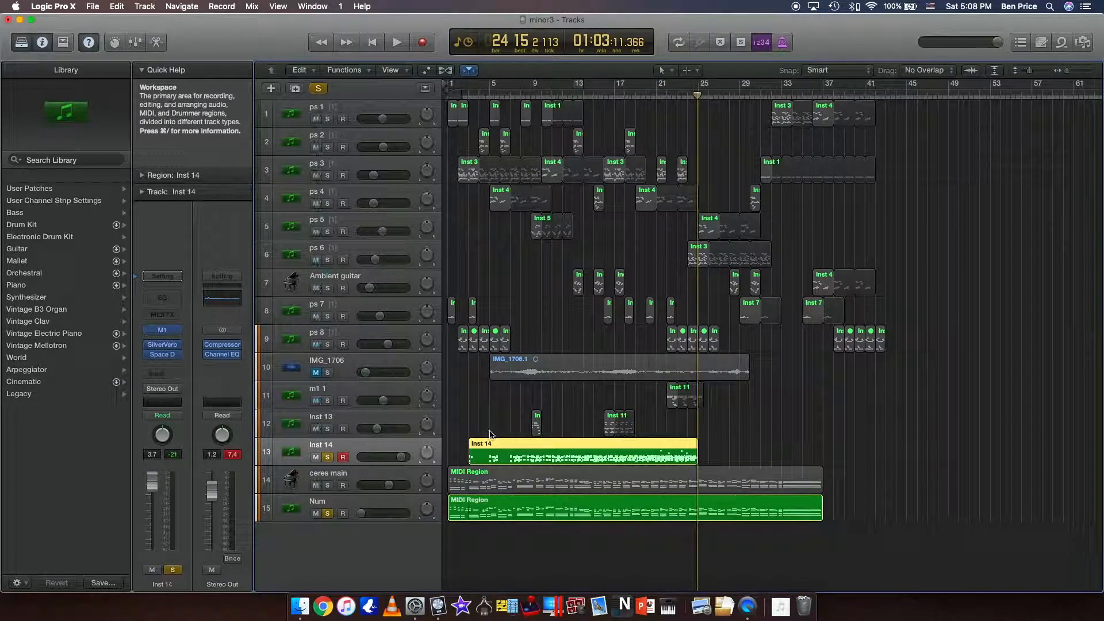
# Open the Inst 14 region in the Piano Roll, examine its recorded notes, and shrink the editor to show more tracks.
pyautogui.doubleClick(516, 446)
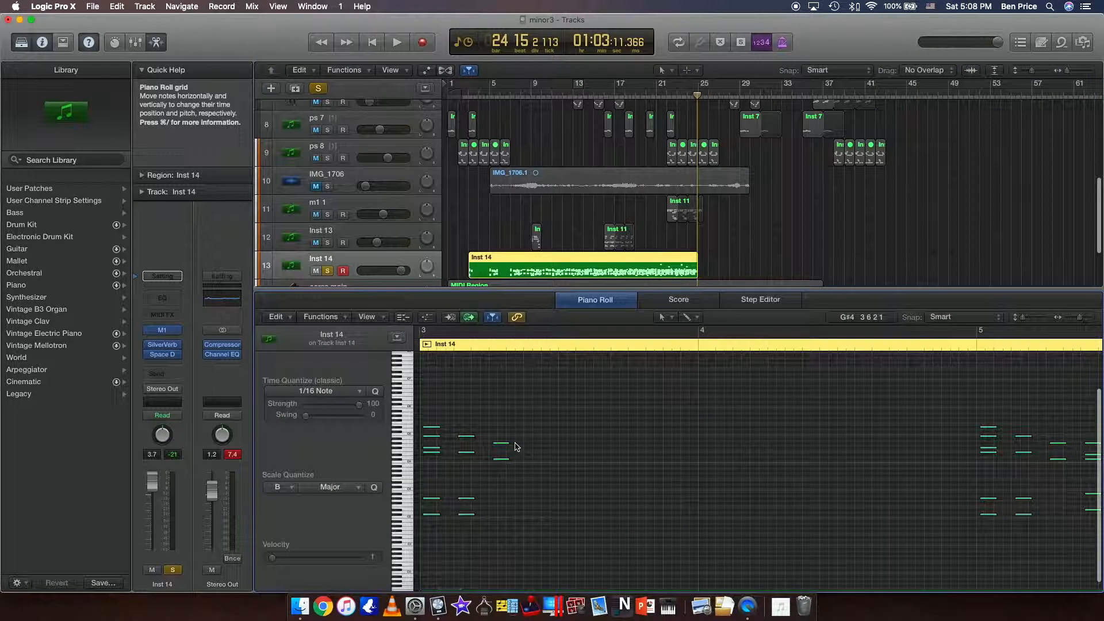
pyautogui.hscroll(13, 604, 458)
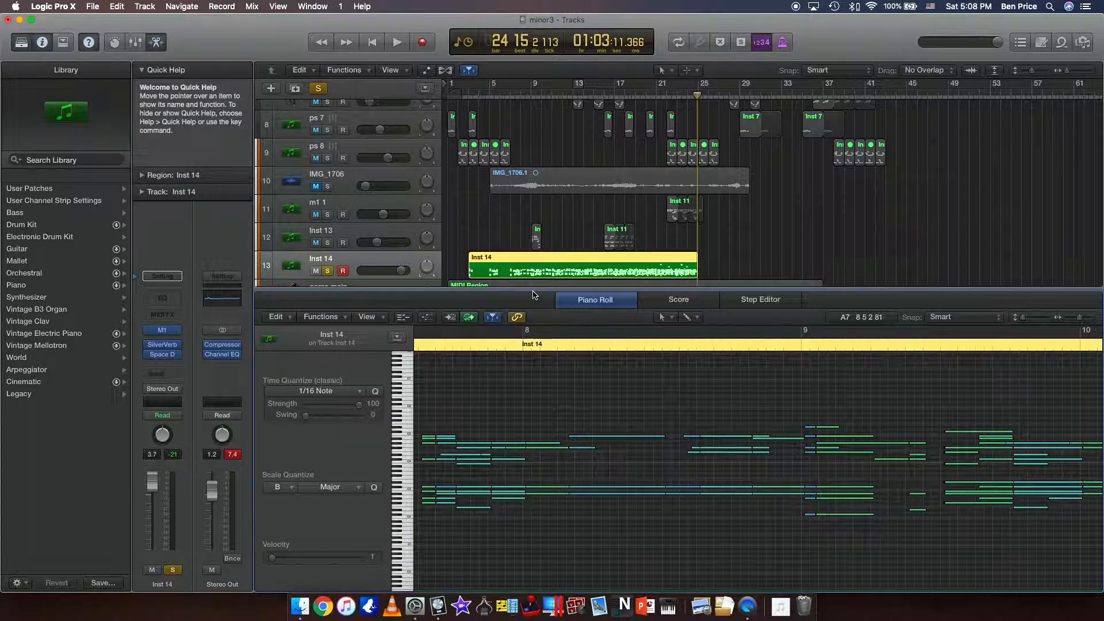
pyautogui.moveTo(533, 289); pyautogui.dragTo(529, 444)
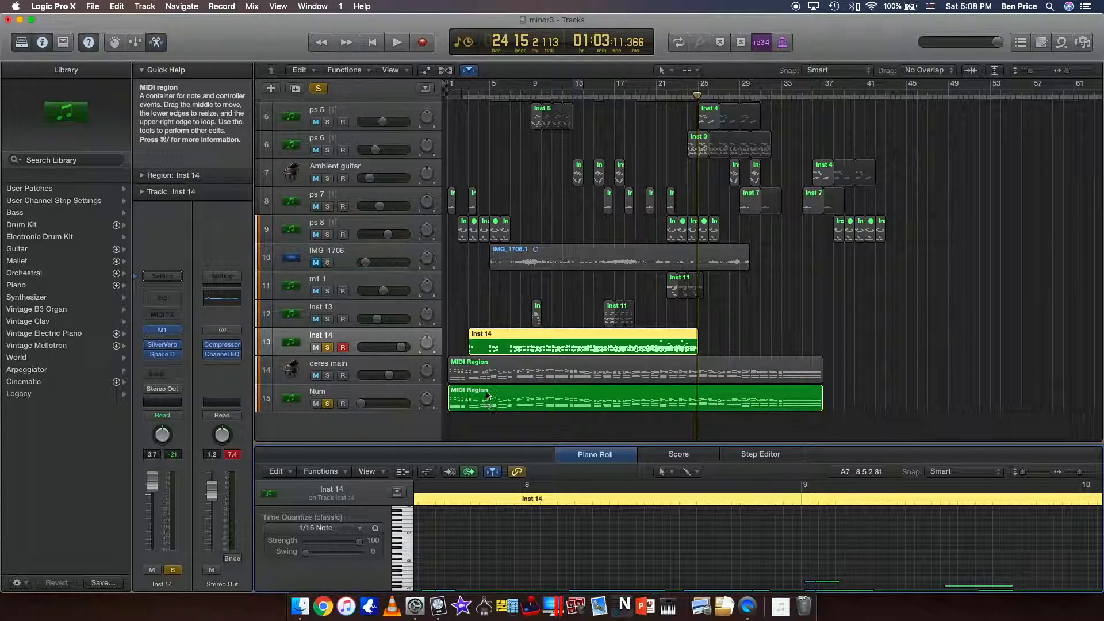
# Mute the Num track and compare the notes of its MIDI region with those of the Inst 14 region.
pyautogui.click(316, 404)
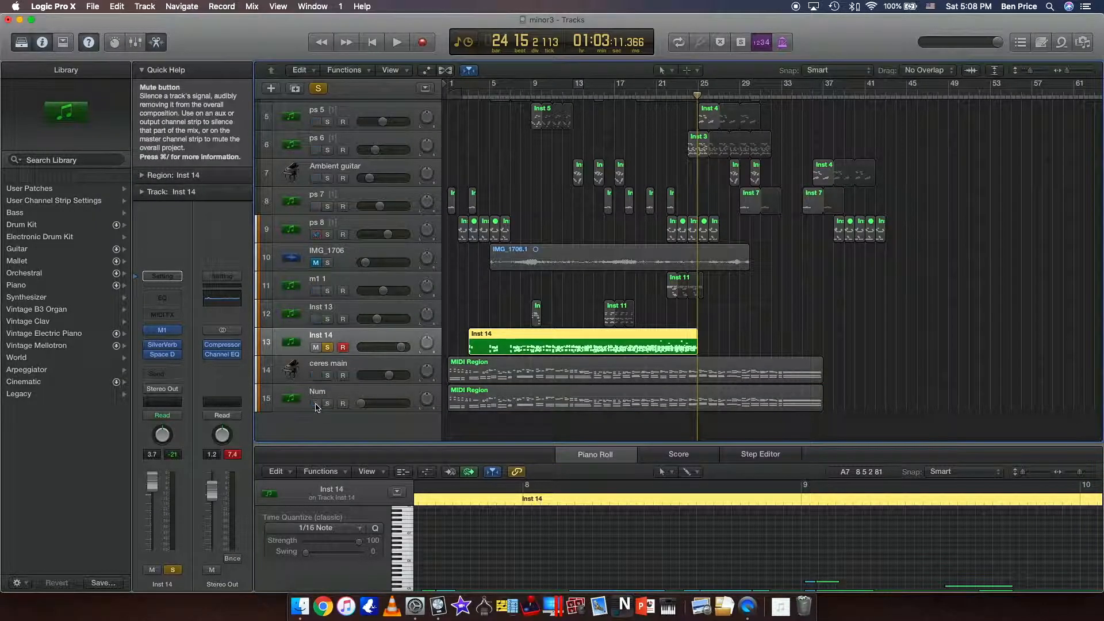
pyautogui.click(524, 336)
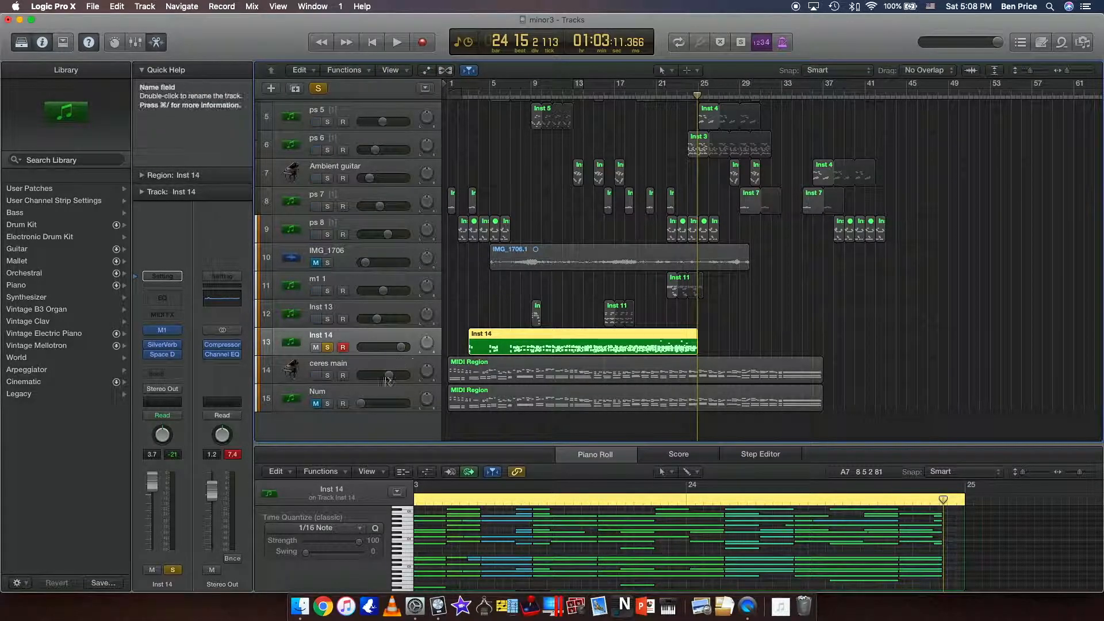
pyautogui.click(460, 399)
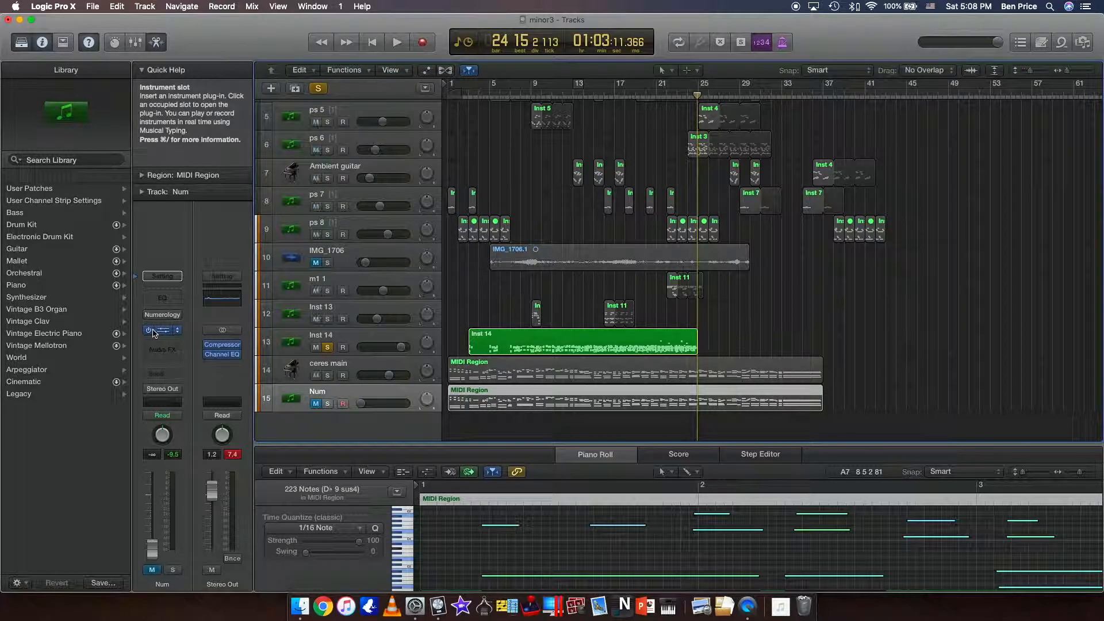
pyautogui.click(509, 342)
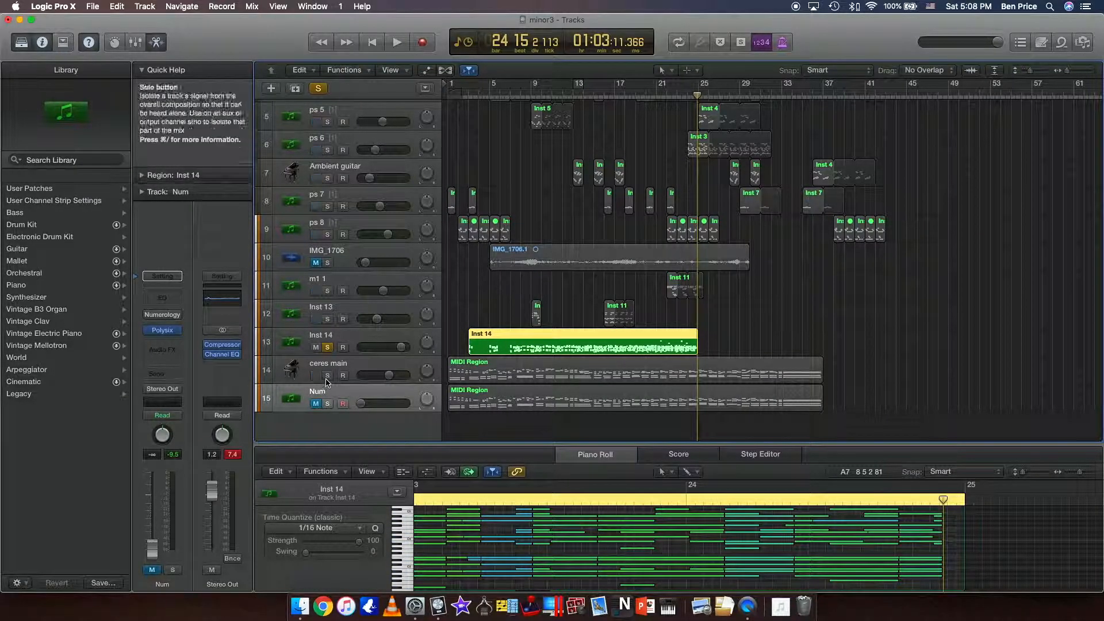
# Solo the ceres main track alongside Inst 14 and place the playhead at bar 5.
pyautogui.click(327, 375)
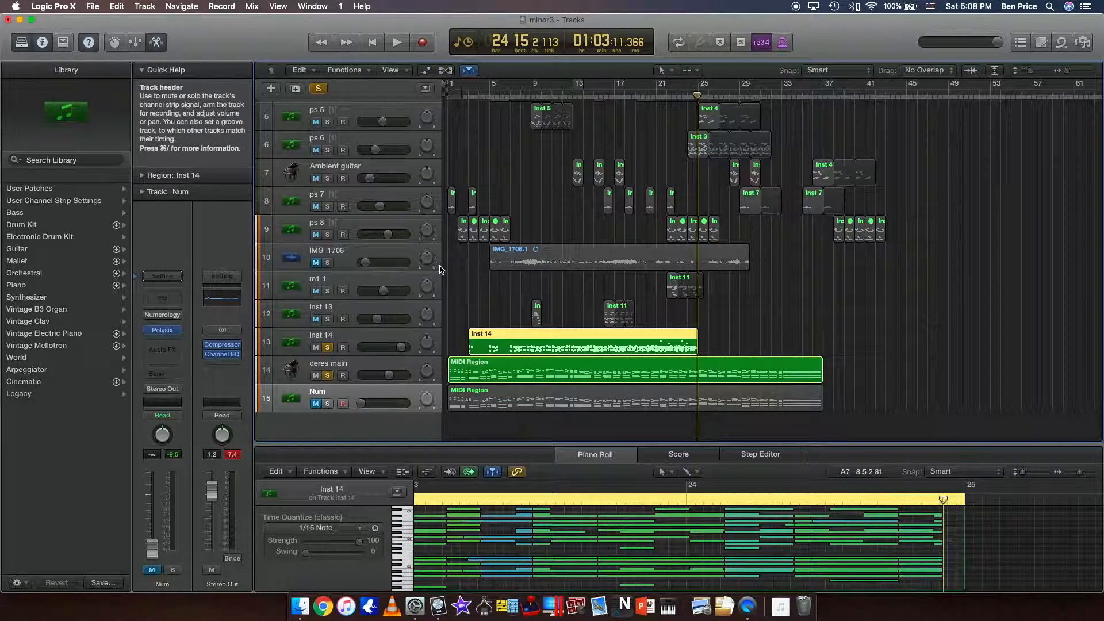
pyautogui.click(500, 96)
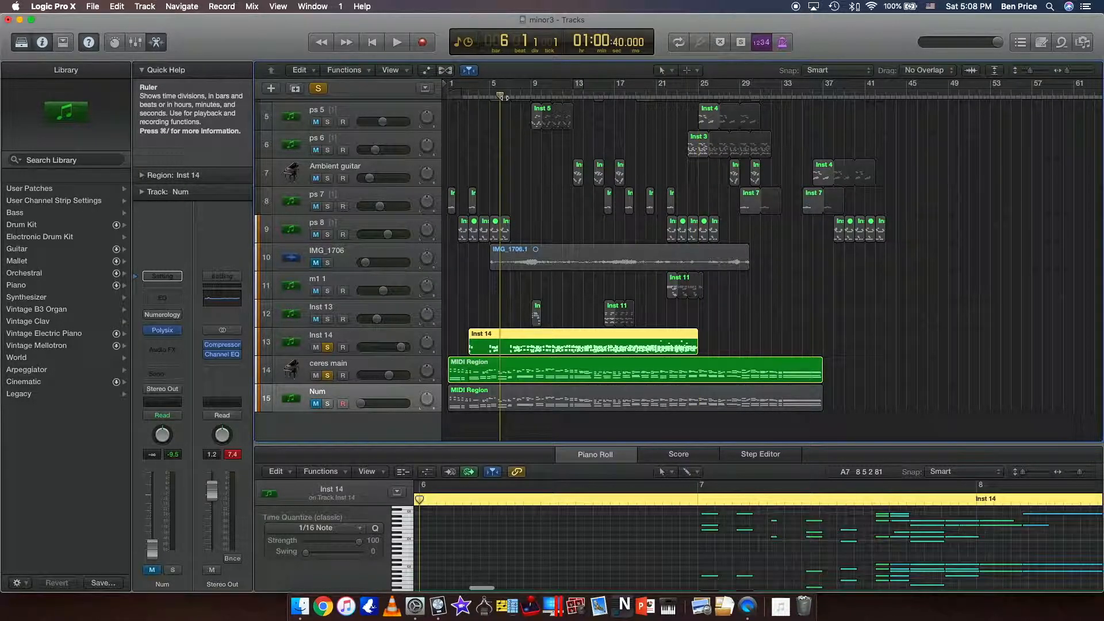
pyautogui.click(489, 96)
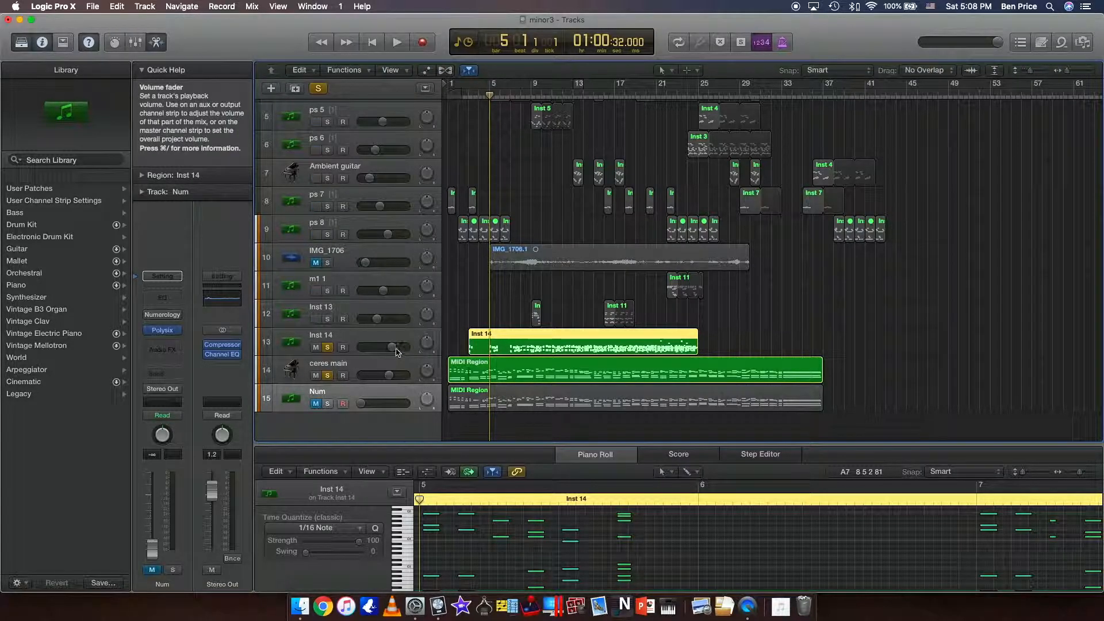
# Play the soloed tracks and lower the Inst 14 track's volume to balance it against ceres main.
pyautogui.moveTo(397, 352); pyautogui.dragTo(378, 352)
pyautogui.press('space')
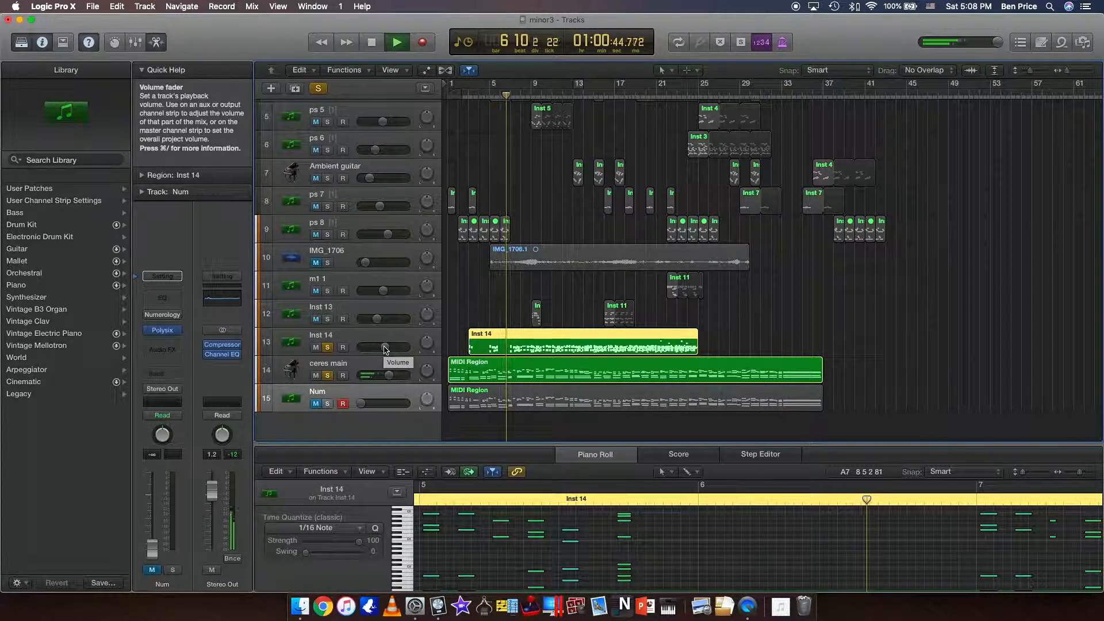
pyautogui.moveTo(384, 349); pyautogui.dragTo(378, 347)
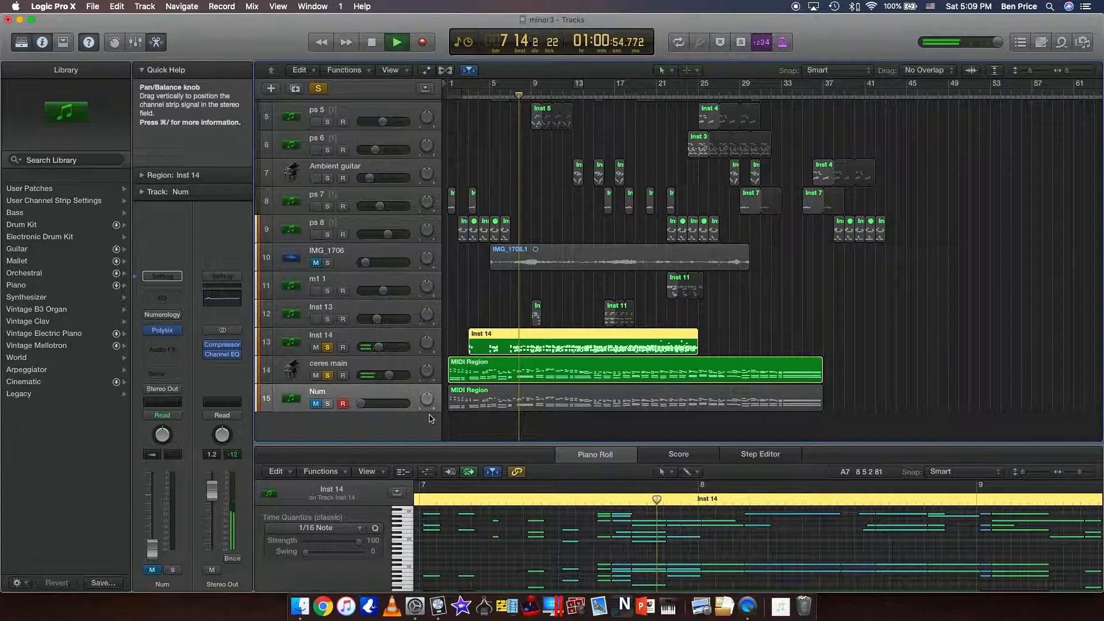
# Turn off solo for the soloed tracks and move the IMG_1706 audio track below the Num track.
pyautogui.click(319, 89)
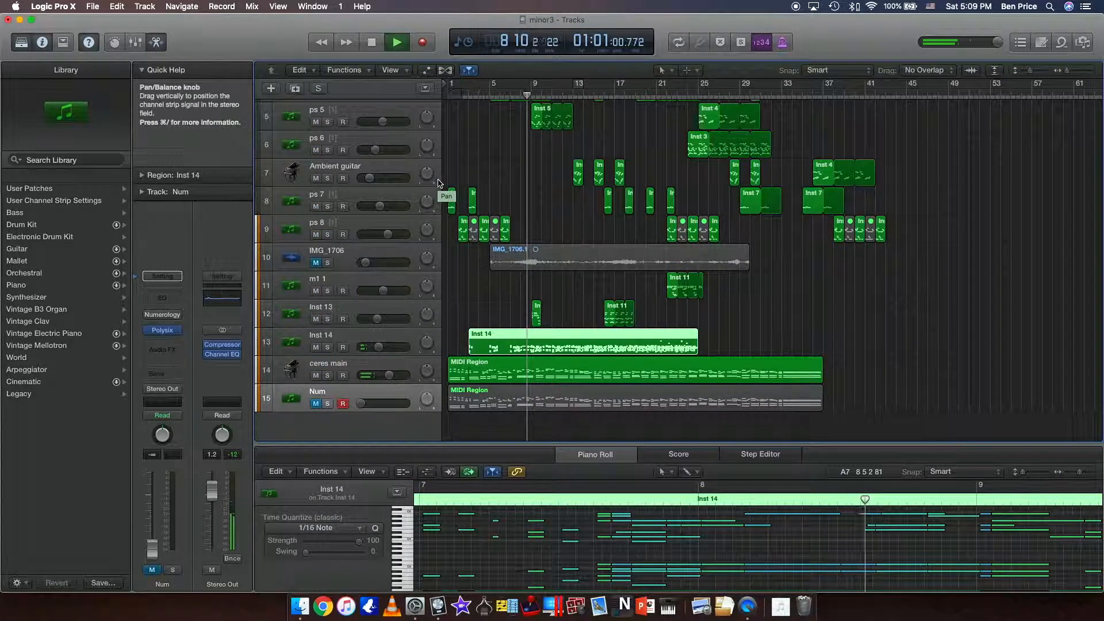
pyautogui.moveTo(361, 266); pyautogui.dragTo(377, 413)
# Review the full arrangement's tracks during playback and stop in bar 12.
pyautogui.scroll(3, 586, 282)
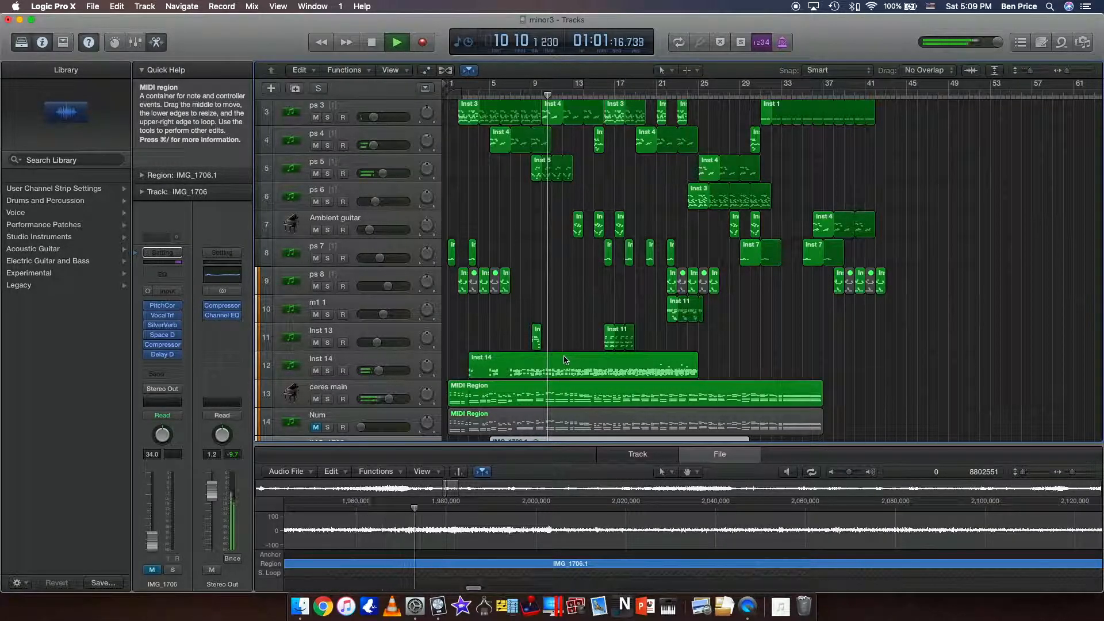
pyautogui.scroll(2, 572, 317)
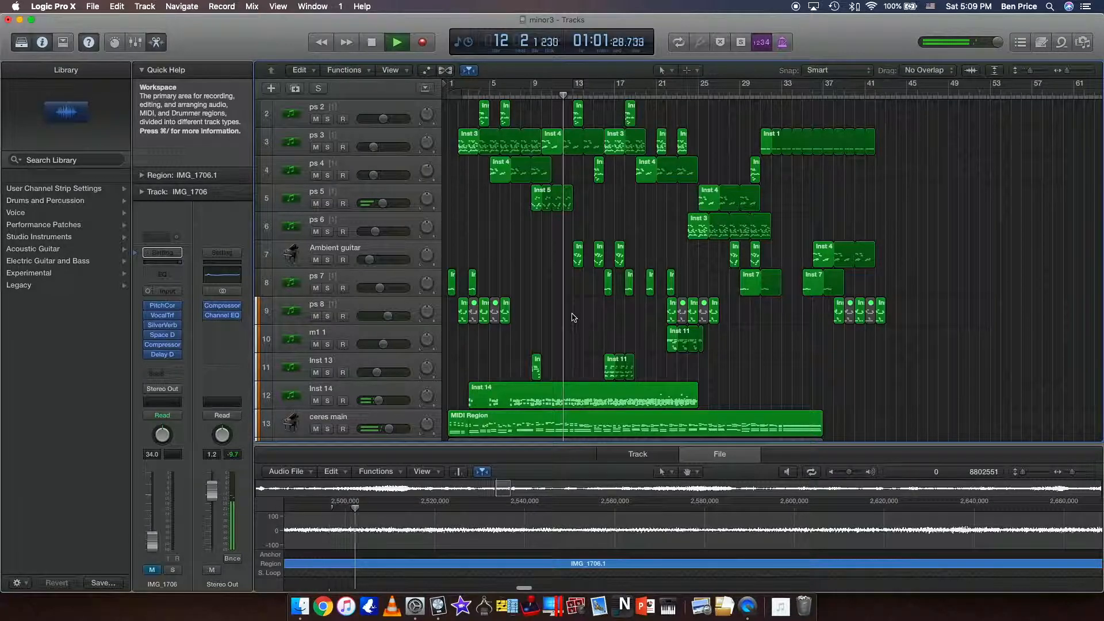
pyautogui.press('space')
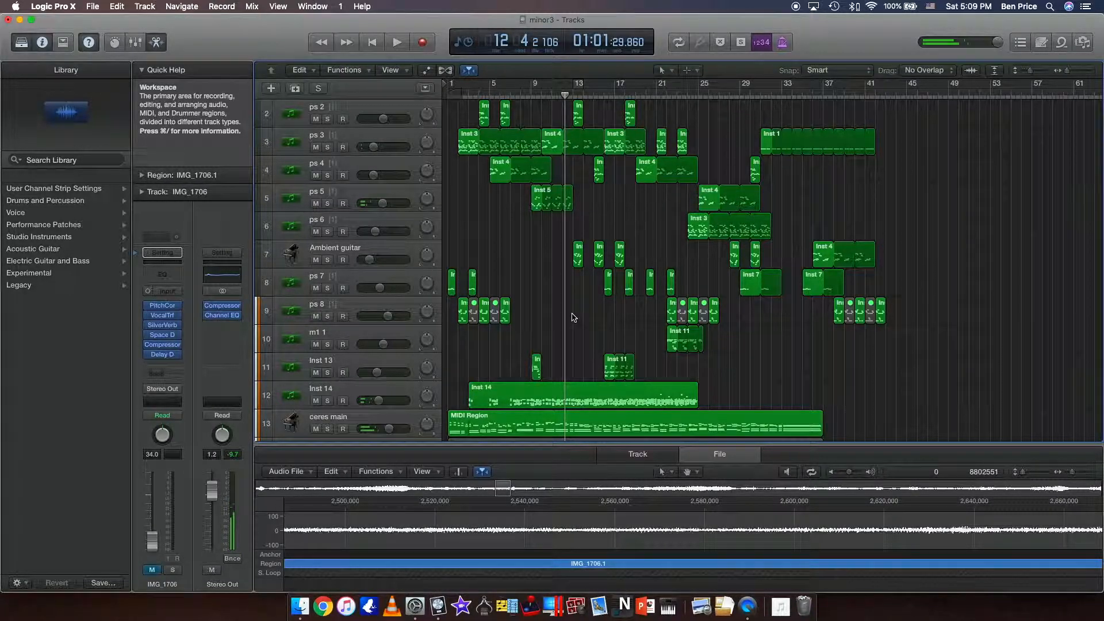